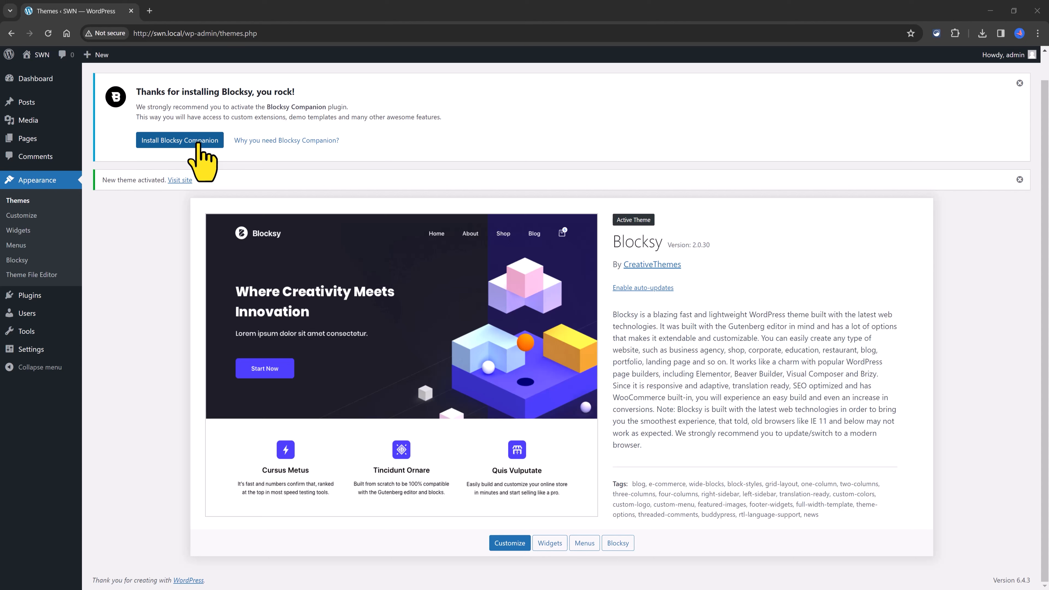
Step: Install the Blocksy Companion plugin and look over the customizer shortcuts and help resources on the Blocksy dashboard
click(198, 141)
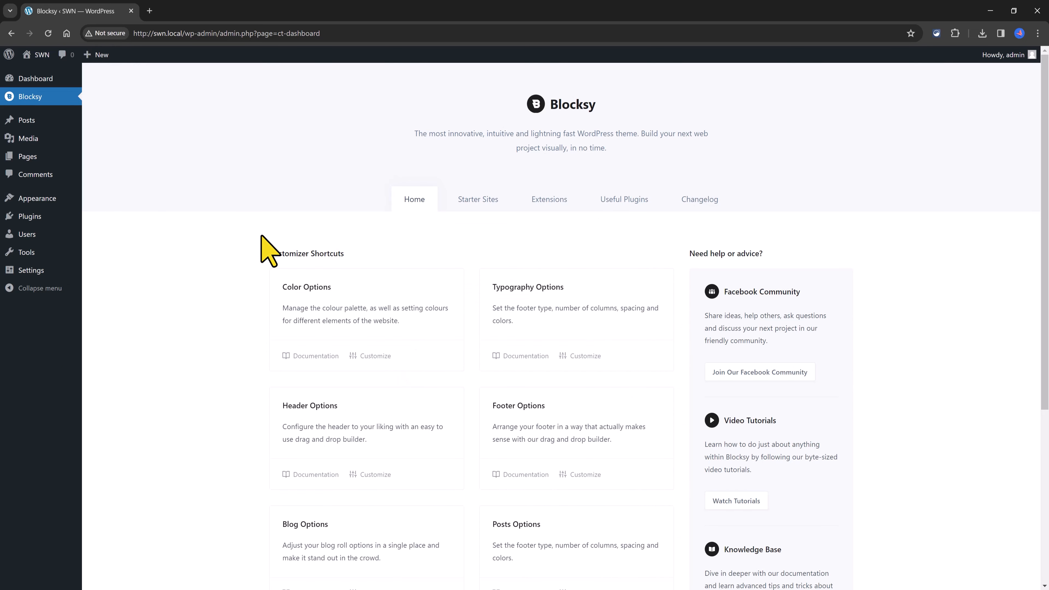
scroll(868, 347, down, 2)
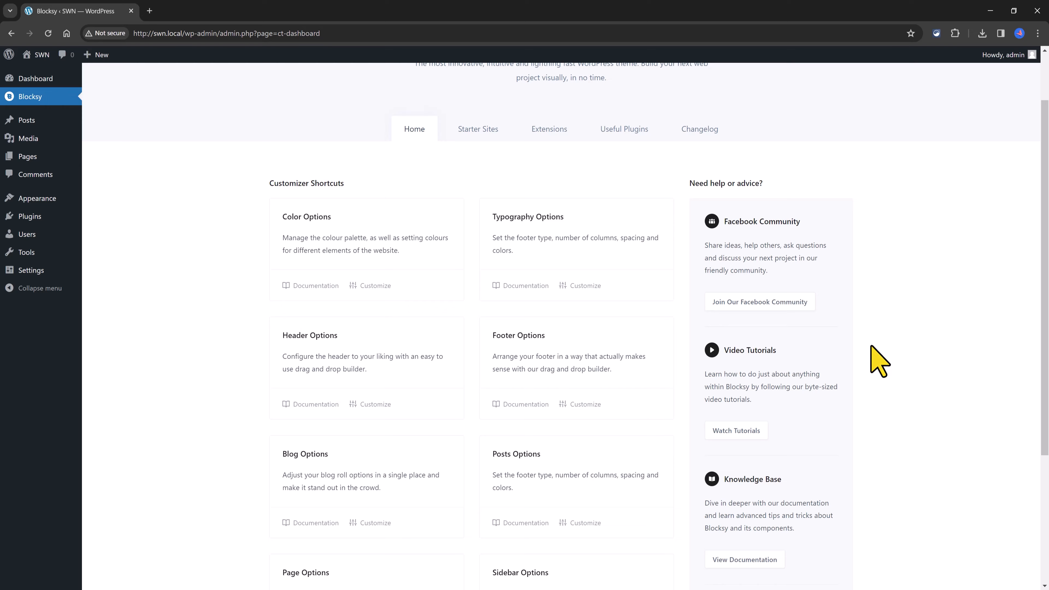
scroll(871, 347, down, 4)
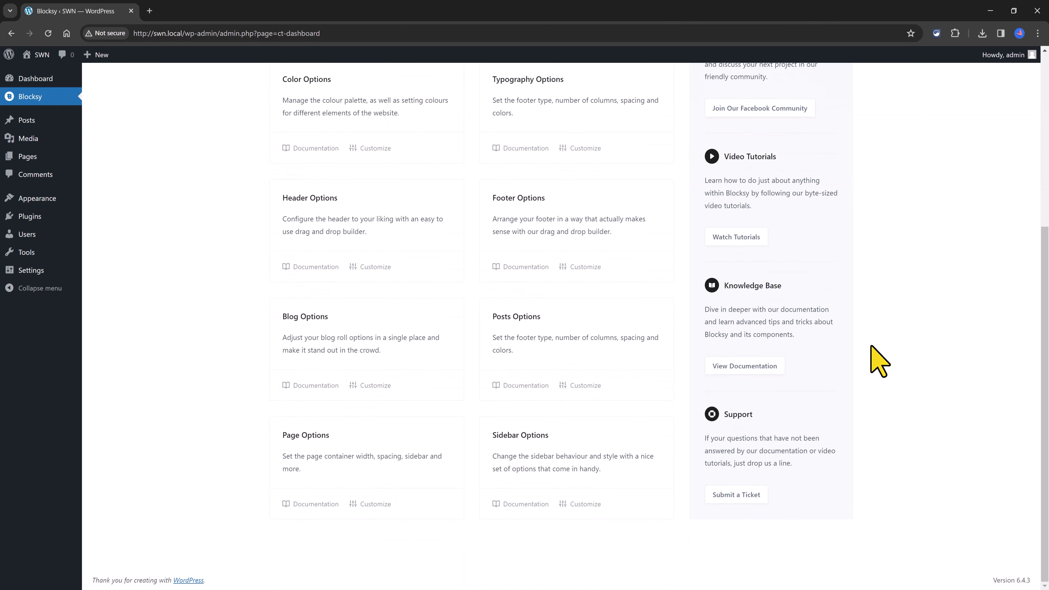
scroll(879, 361, up, 2)
scroll(879, 361, up, 2)
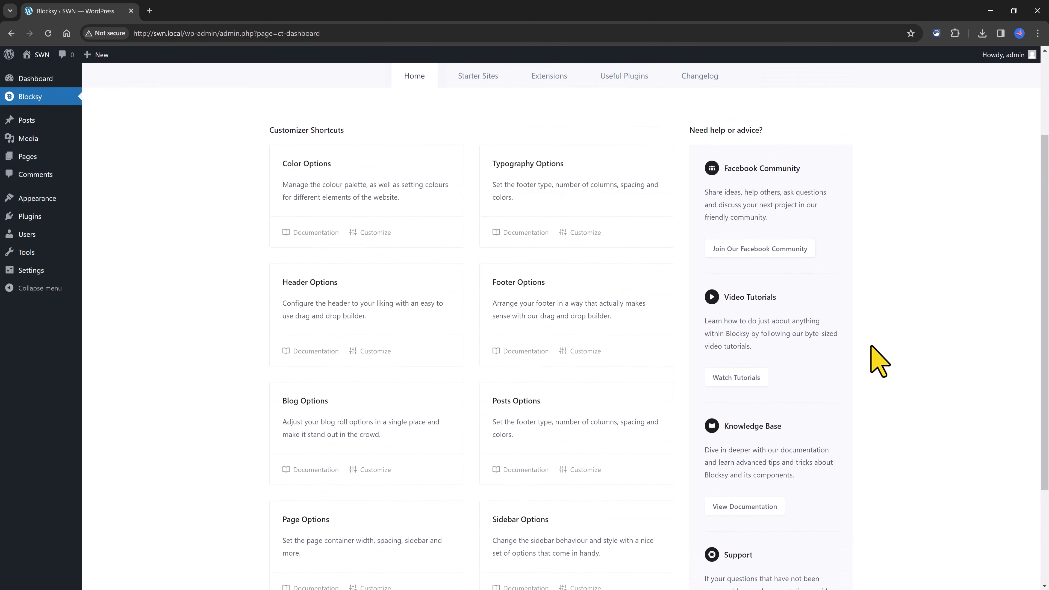
scroll(871, 347, up, 3)
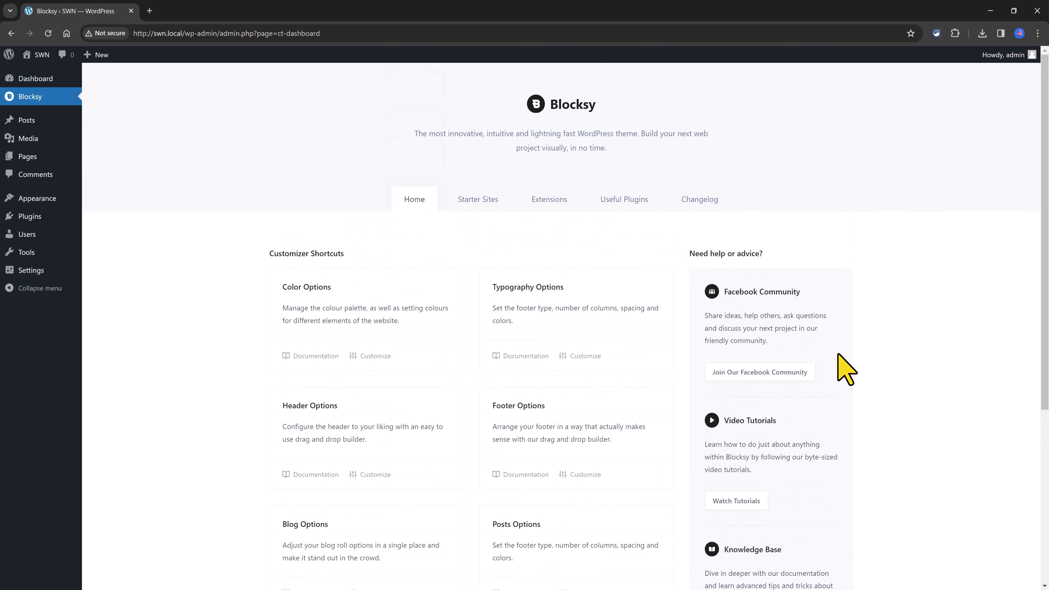
Step: Search the plugin directory for "Woocommerce", then install and activate the WooCommerce plugin
mouse_move(32, 218)
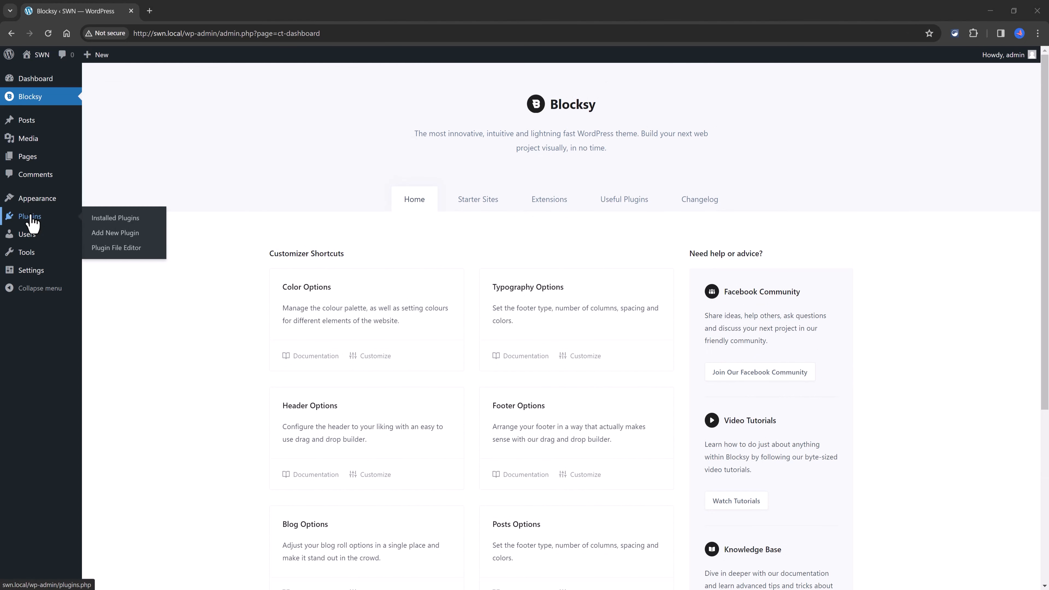
click(125, 243)
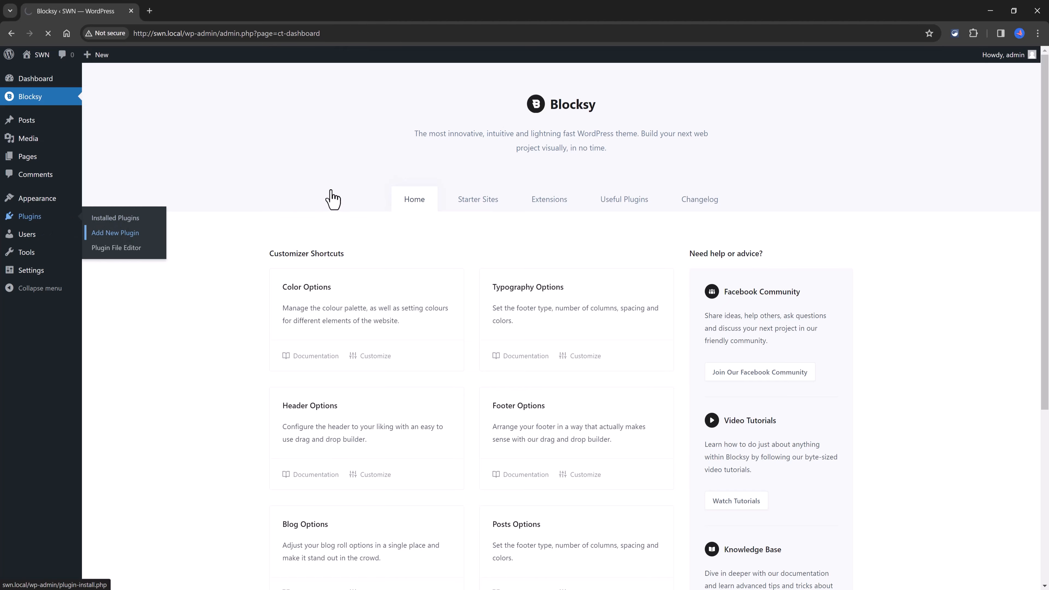
click(924, 111)
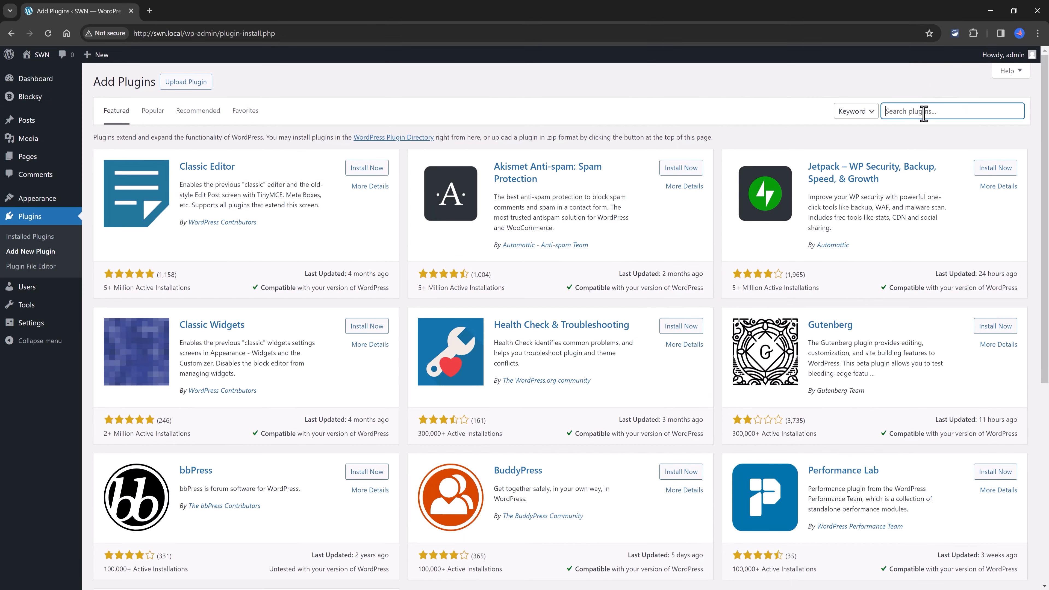
text(Woocommerce)
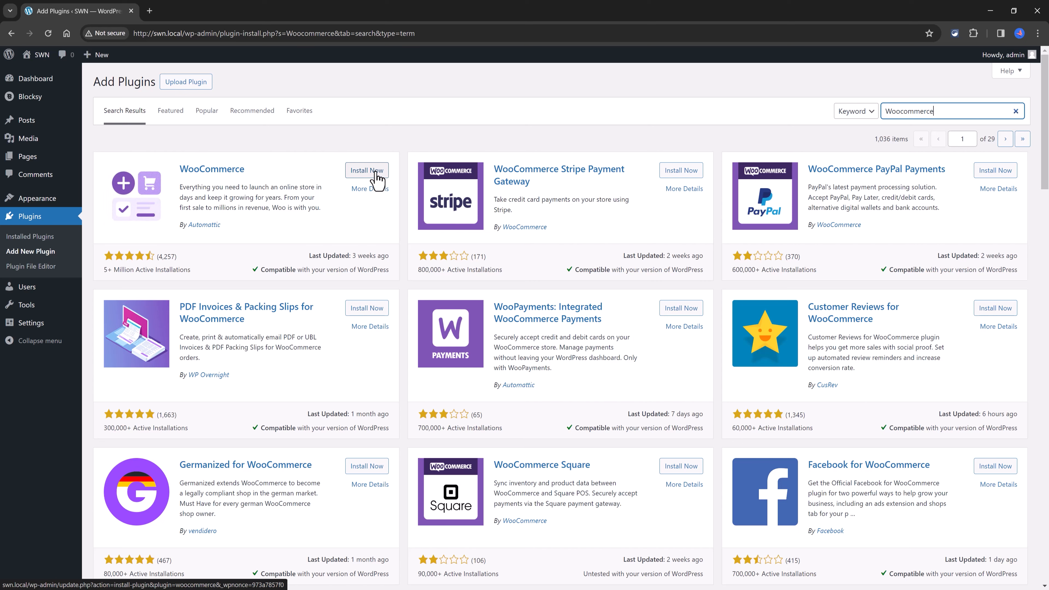
click(376, 171)
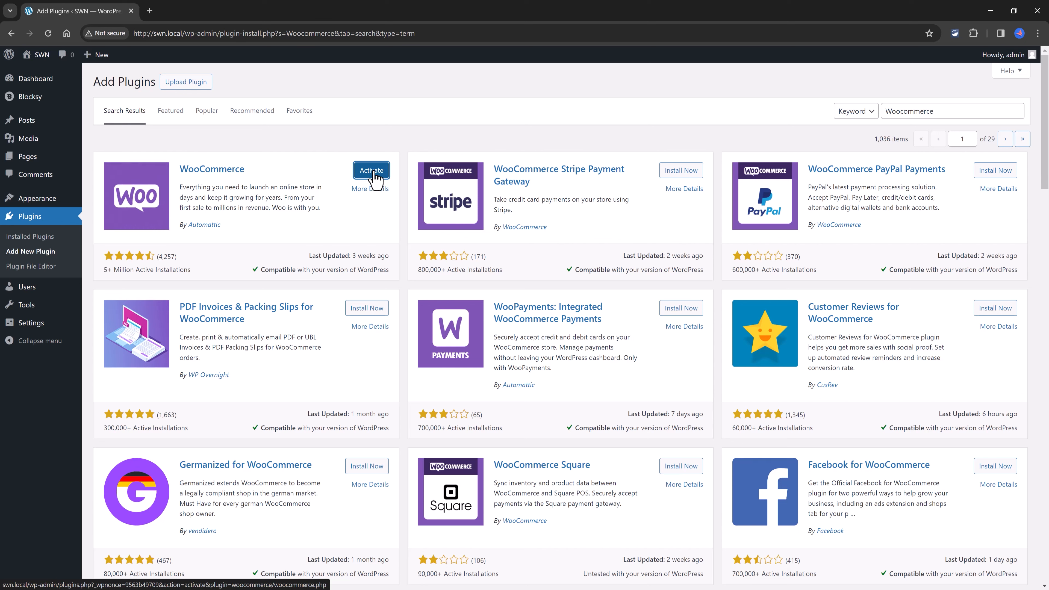
click(374, 172)
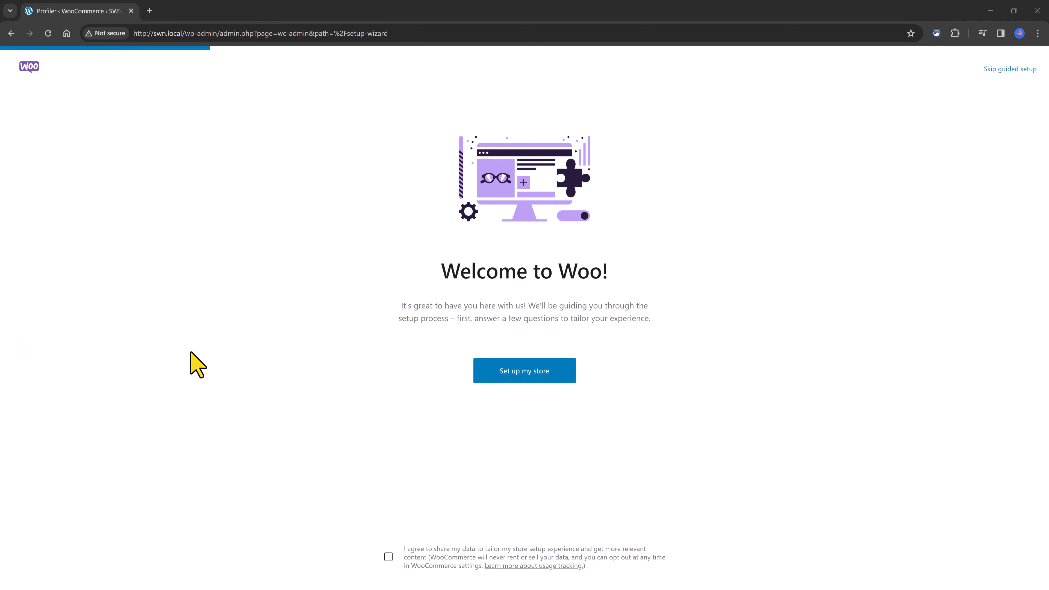
Step: Set up the store as a just-starting business with industry Other, located in United States (US) — California, and skip the free features
click(535, 373)
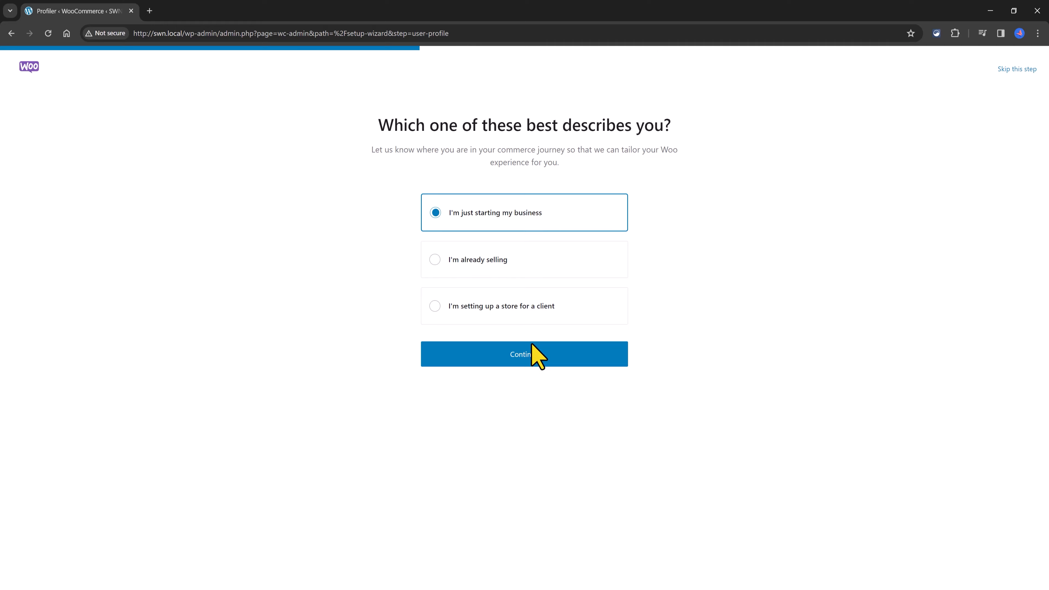
click(534, 353)
click(536, 273)
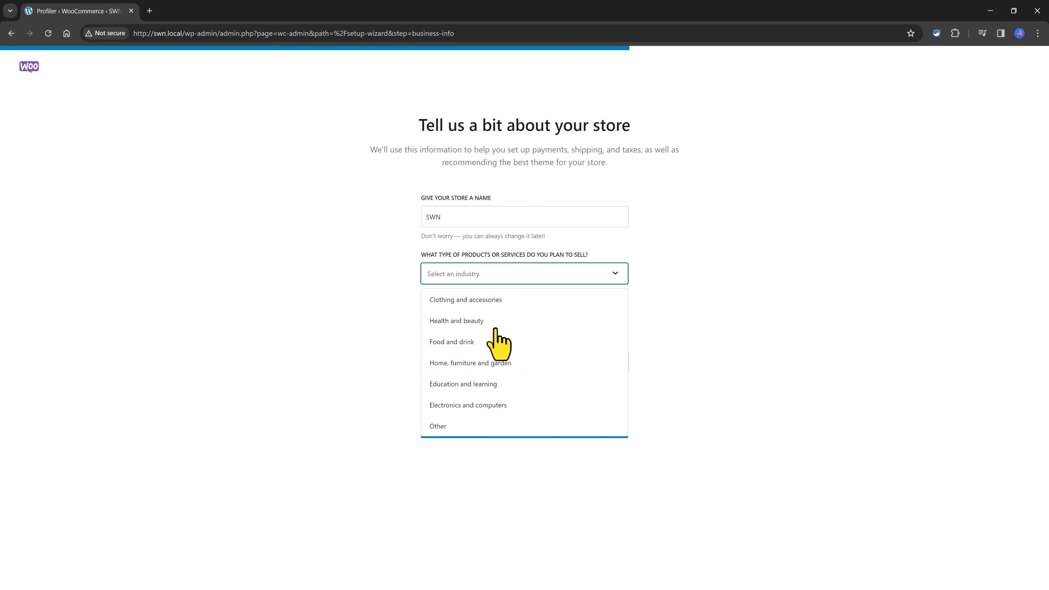
click(530, 404)
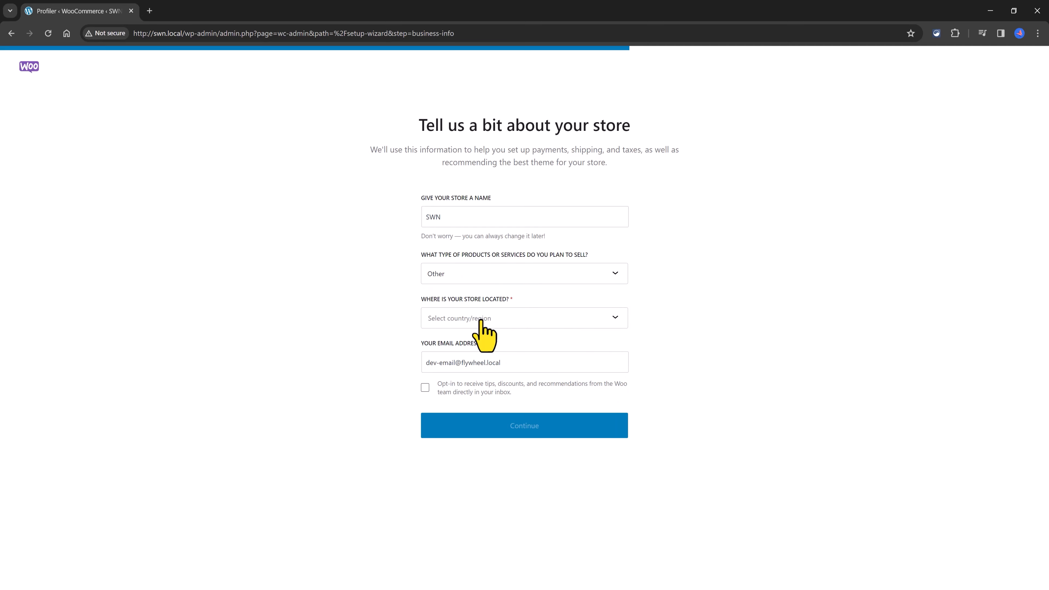
click(494, 319)
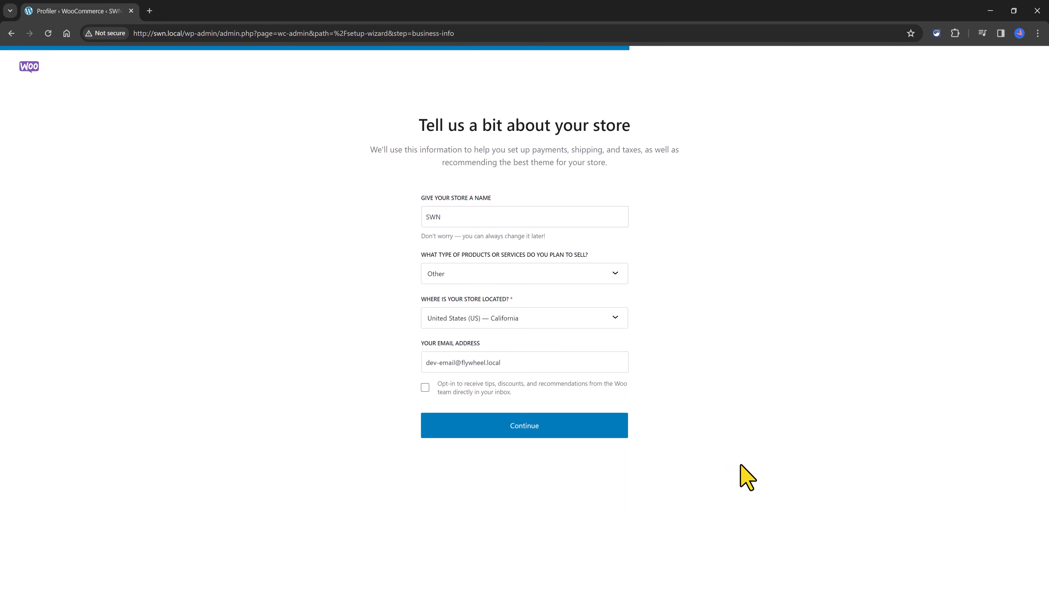
click(551, 430)
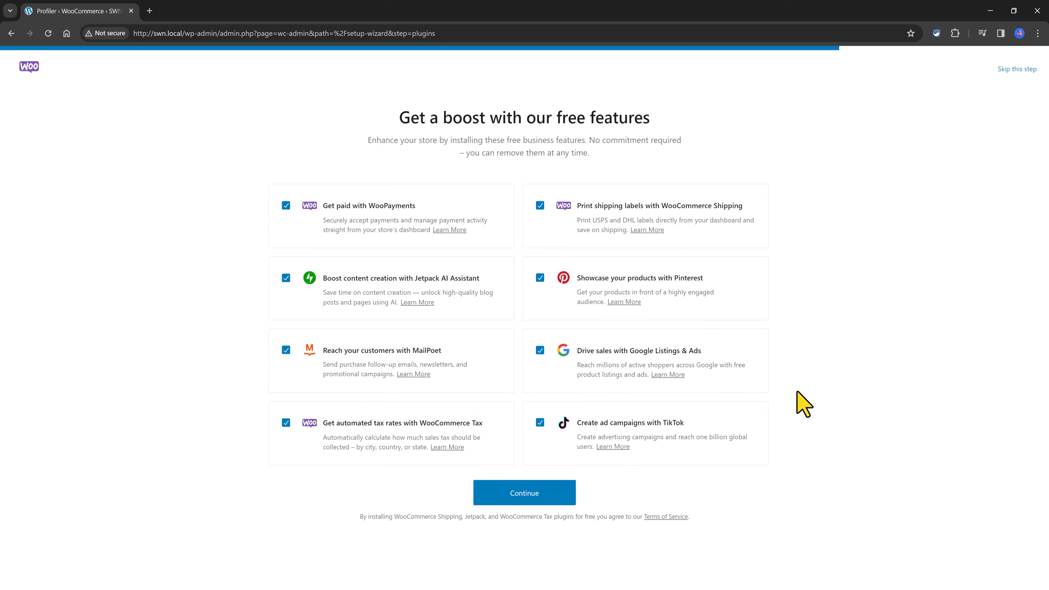
click(1024, 72)
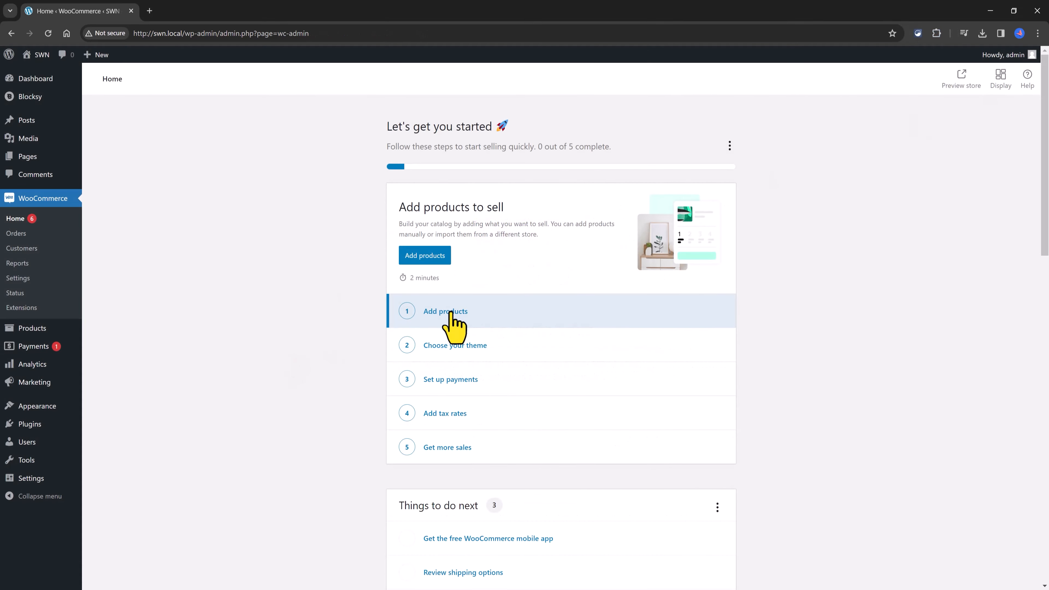
Step: Start adding a new store product and name it "Selling Property EBook"
click(452, 313)
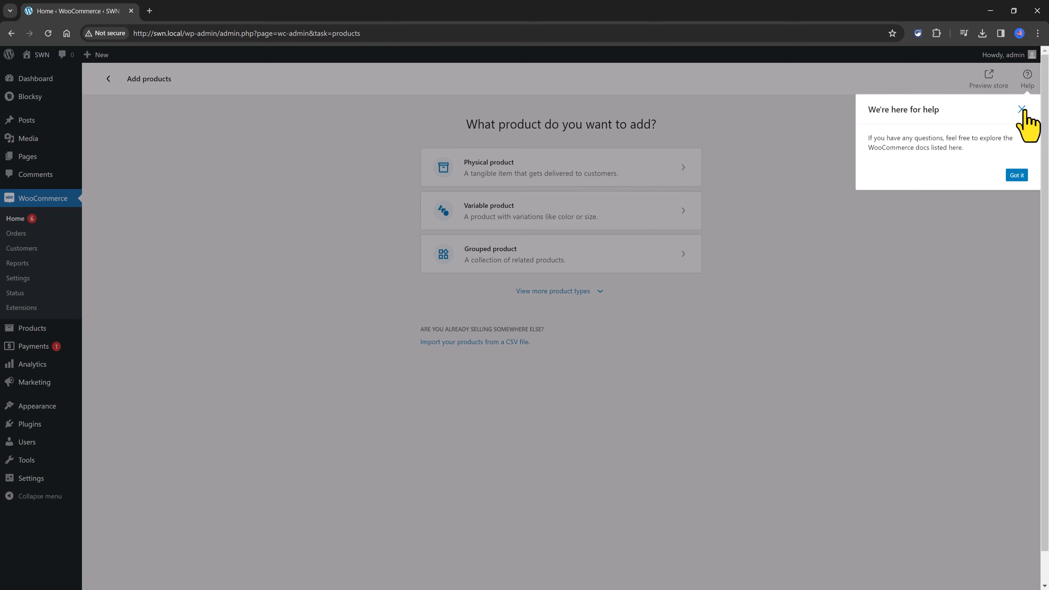
click(1021, 109)
click(572, 291)
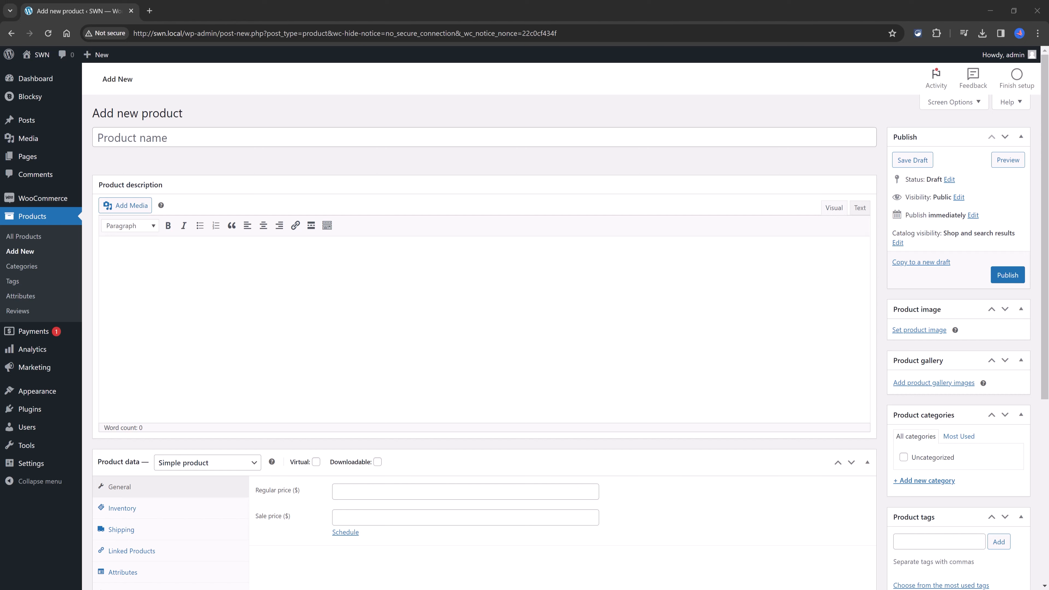
click(144, 140)
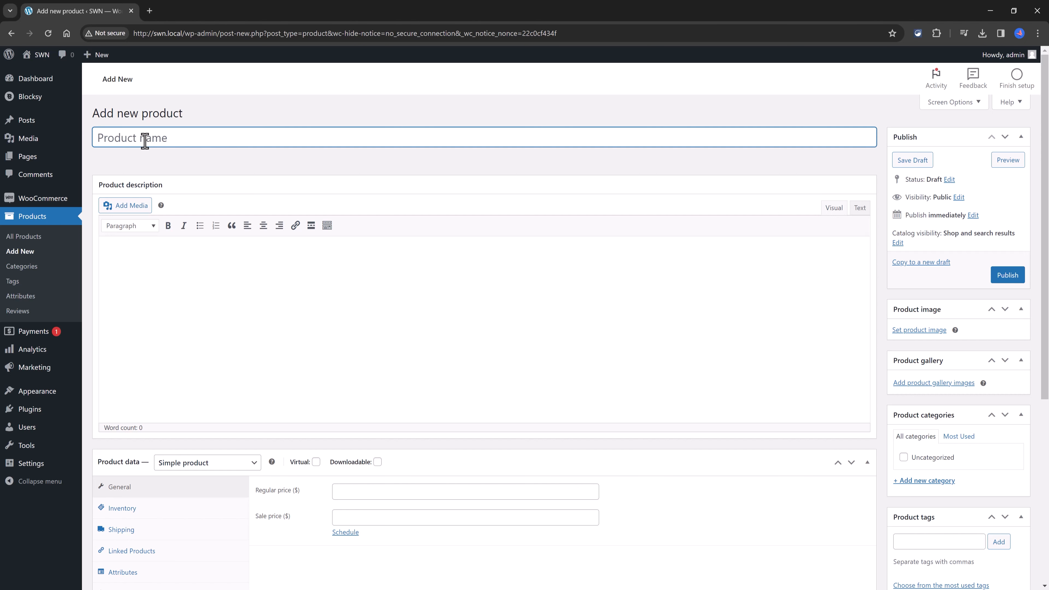
text(Selling Property EBook)
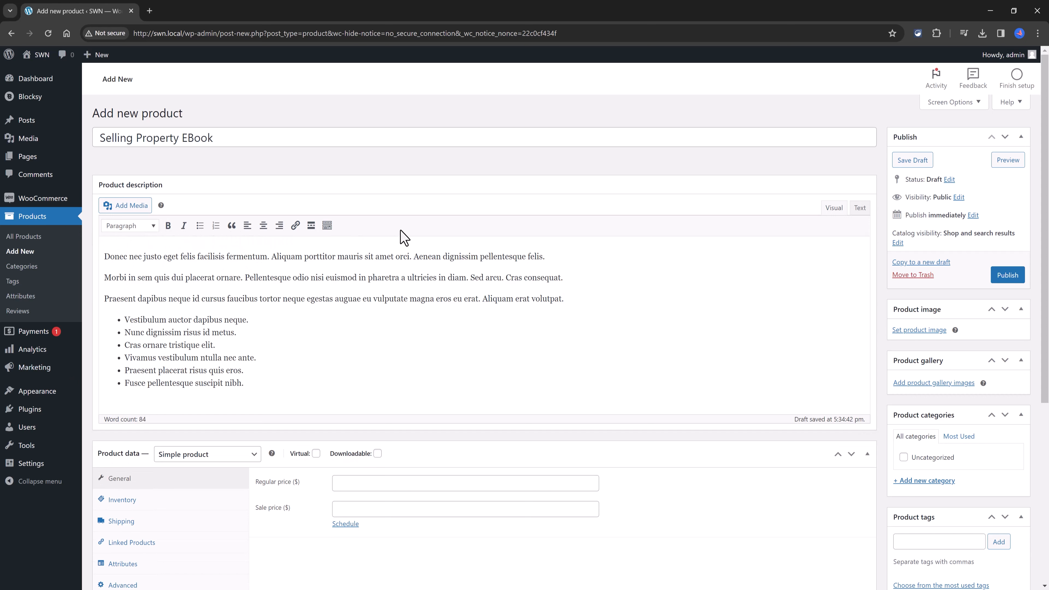
Step: Try formatting the first paragraph of the product description as Heading 1
double_click(105, 257)
drag(132, 258, 224, 254)
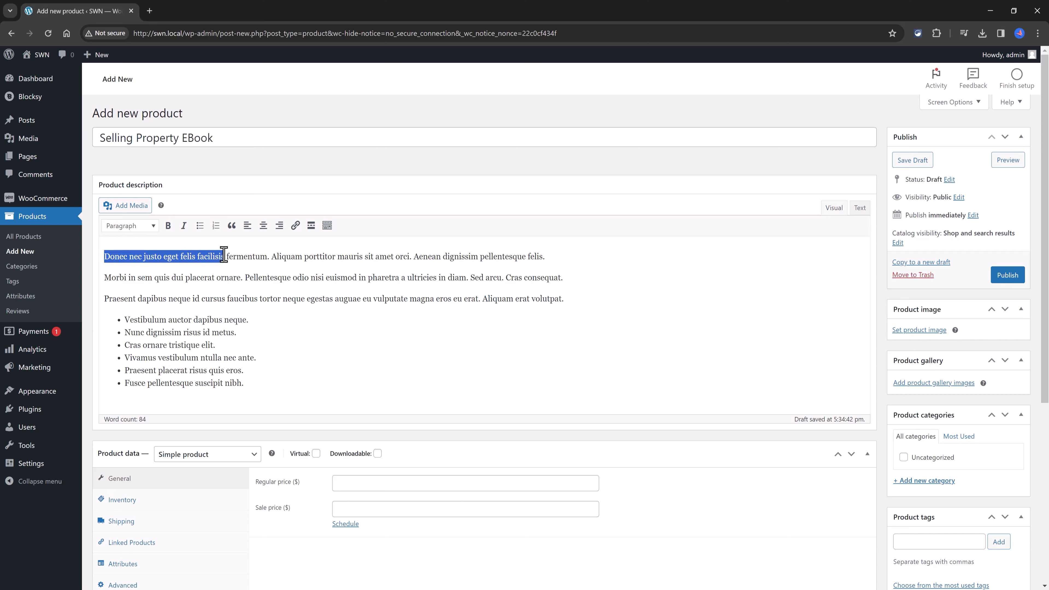
click(151, 226)
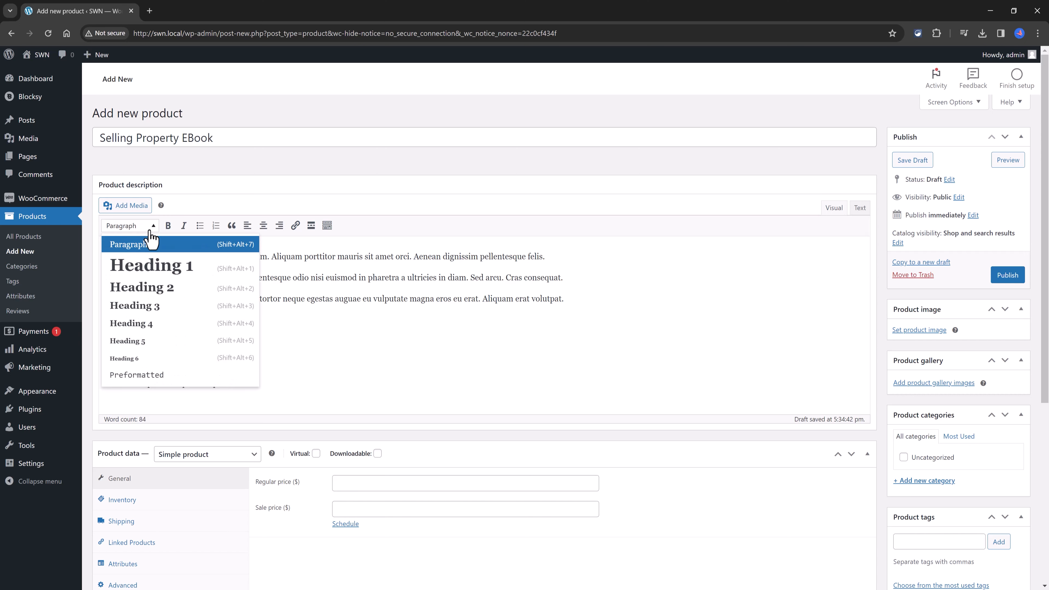
click(159, 268)
click(404, 283)
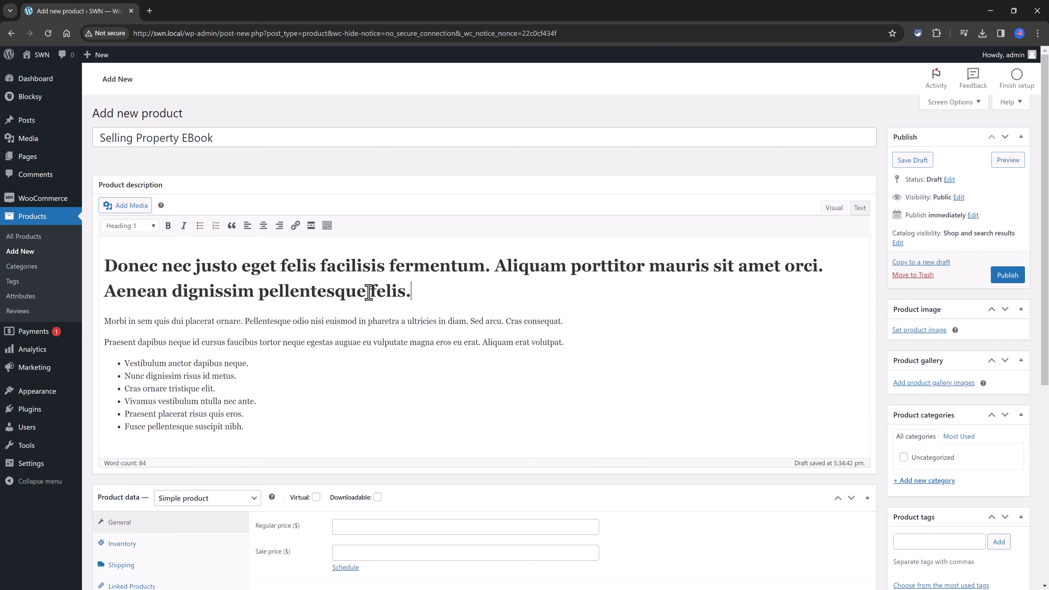
drag(369, 293, 84, 253)
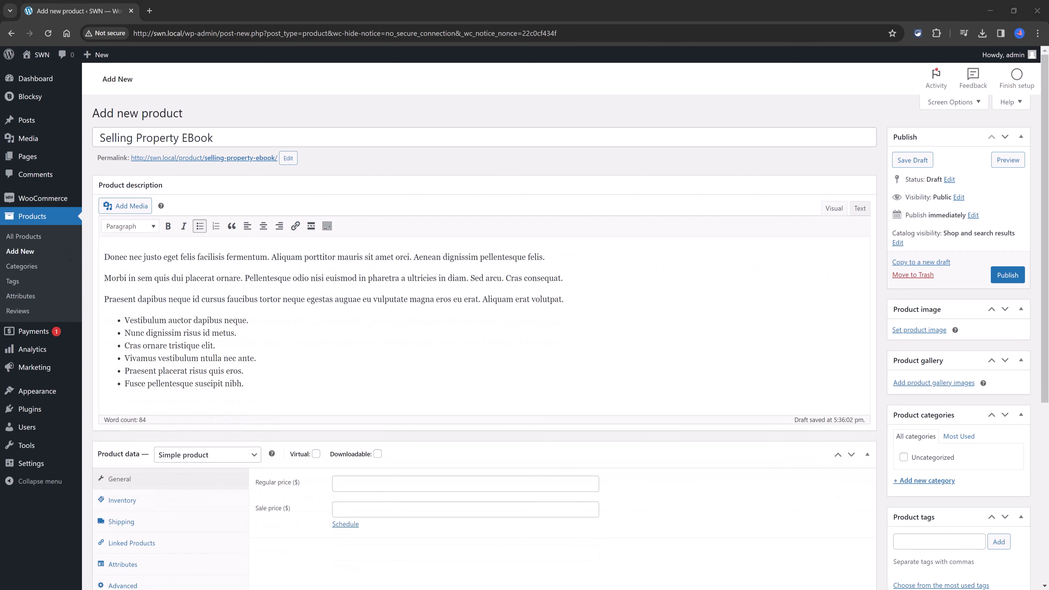
Step: Left-align the last bullet item of the product description and cancel the link insertion
click(265, 229)
click(249, 229)
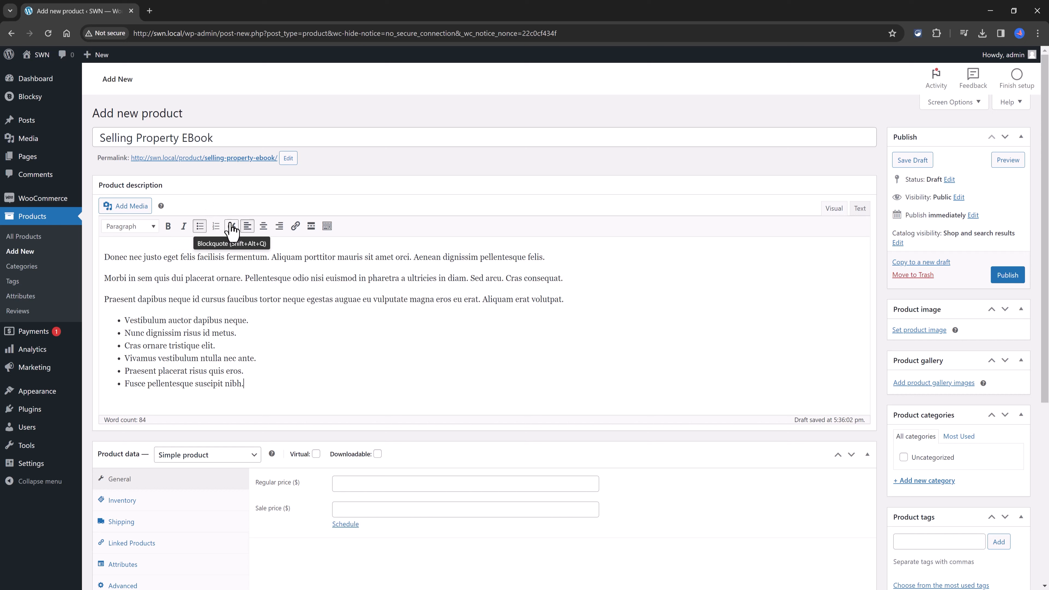
click(295, 228)
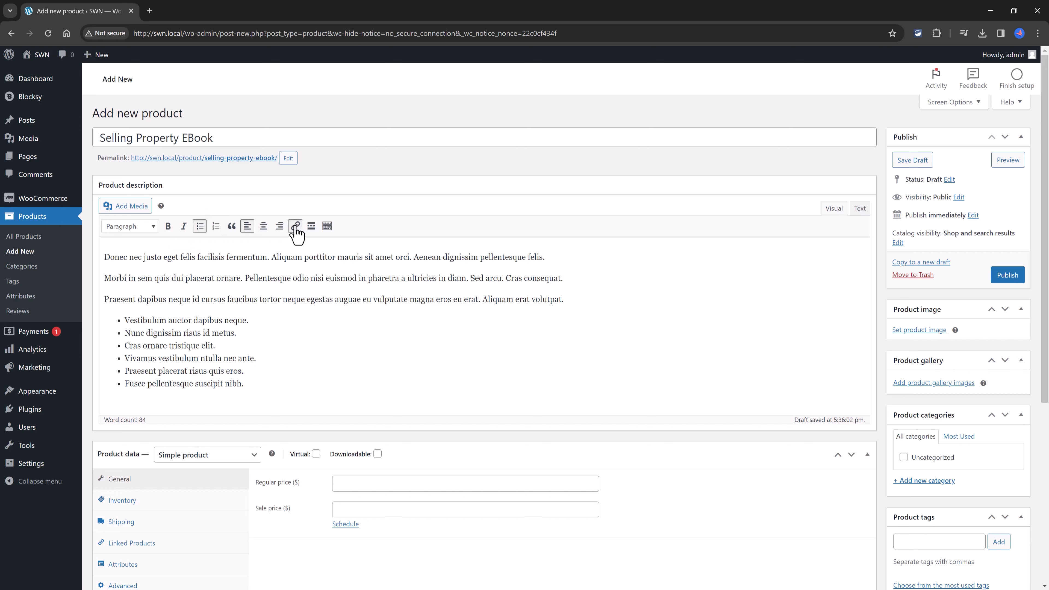
key(Escape)
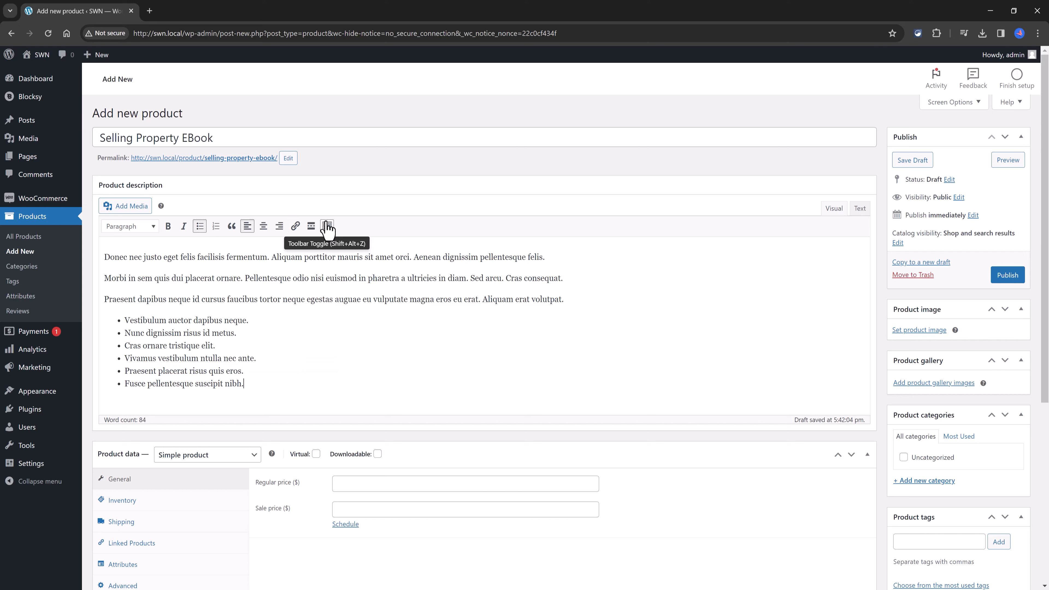
Step: Show the editor's additional formatting tools and apply a red-violet text color to the description's first sentence
click(327, 228)
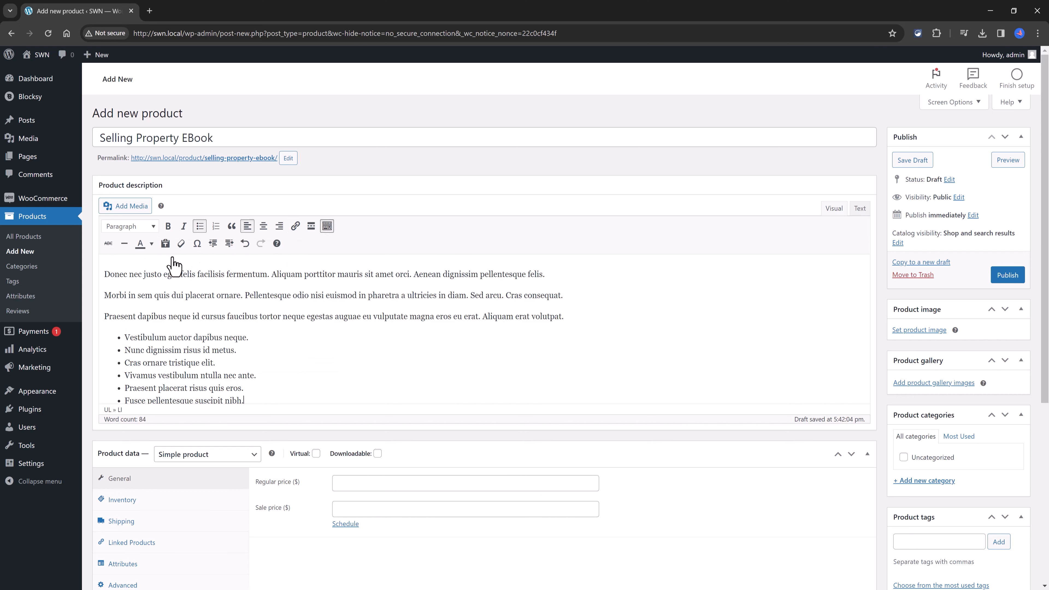
click(152, 249)
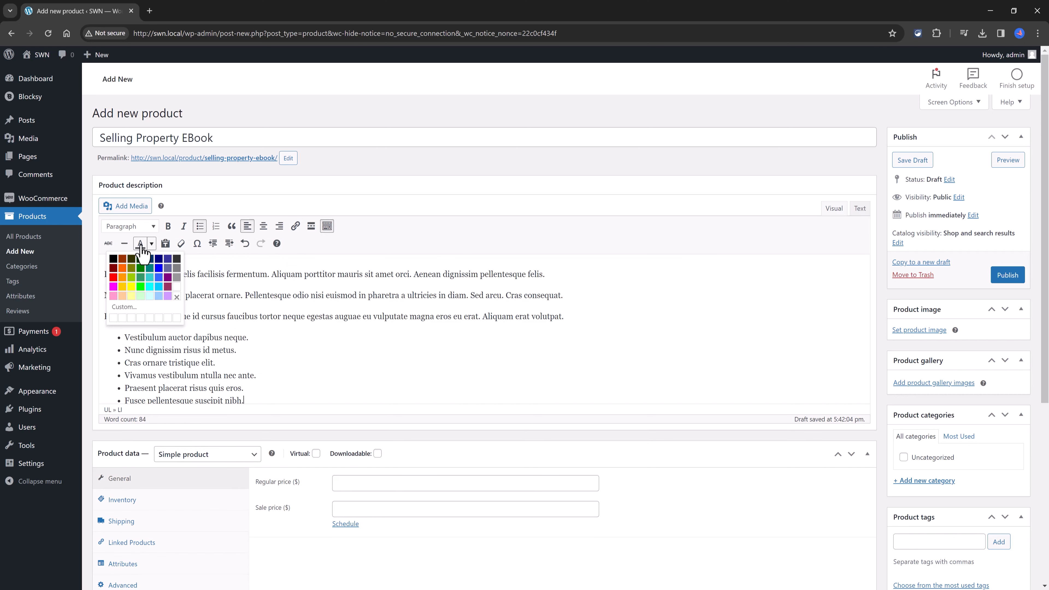
click(159, 293)
drag(272, 276, 84, 276)
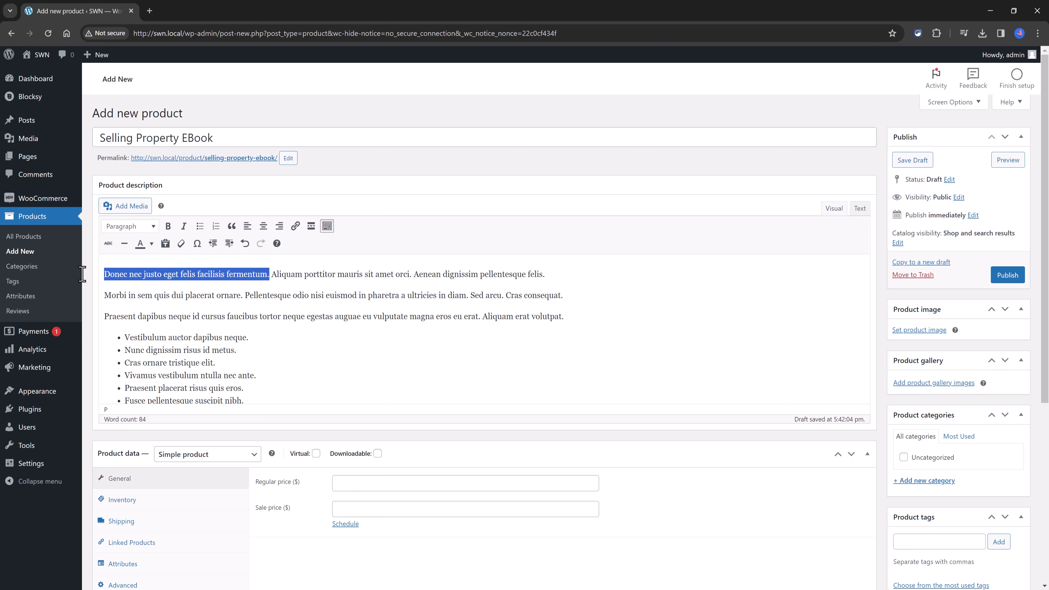
click(152, 243)
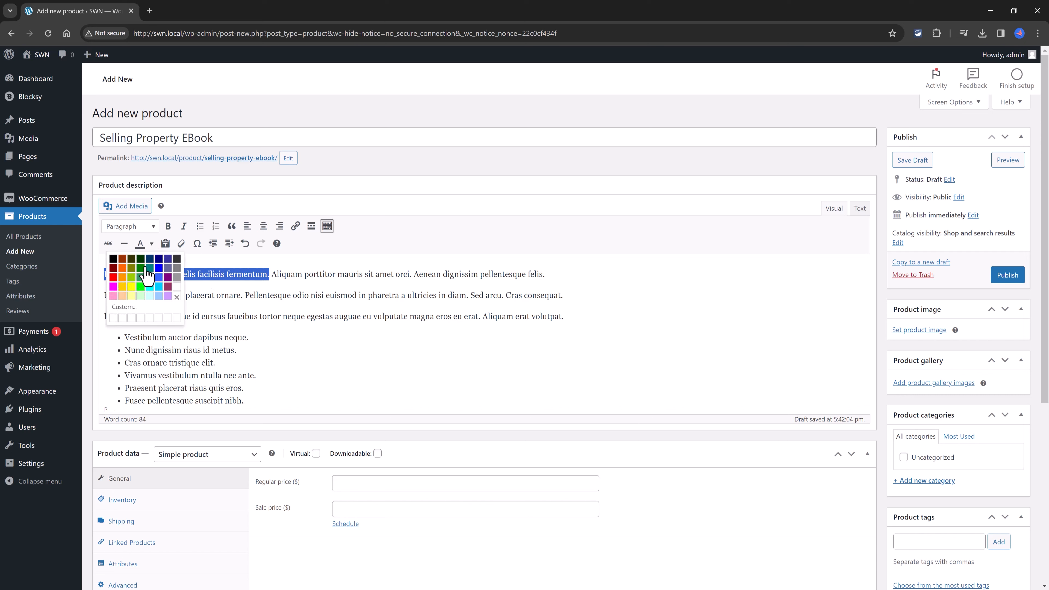
click(168, 287)
Step: Set the product's regular price to 19 and its sale price to 11
scroll(291, 286, down, 5)
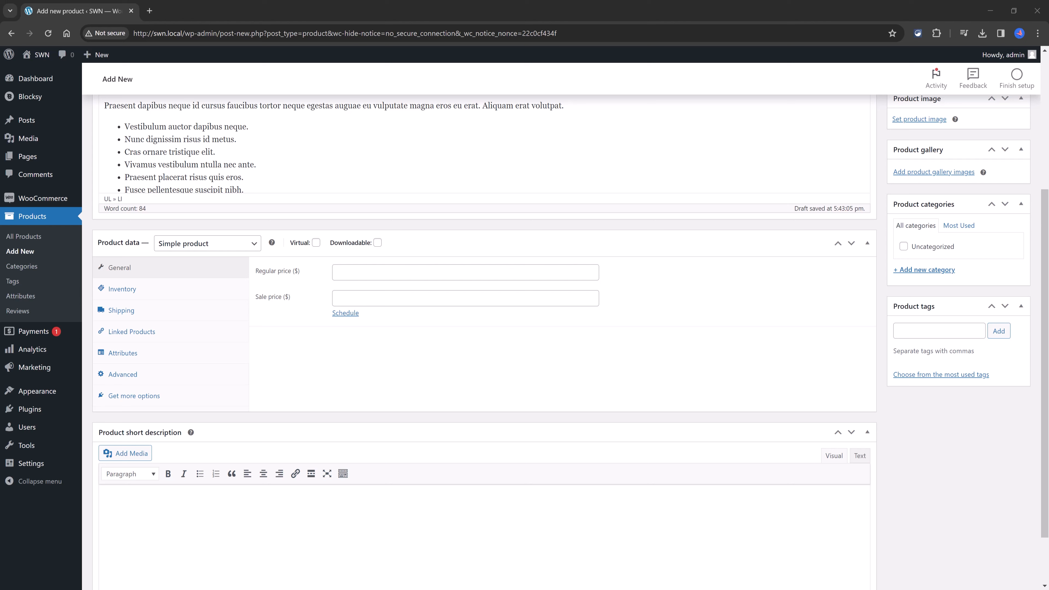
click(376, 276)
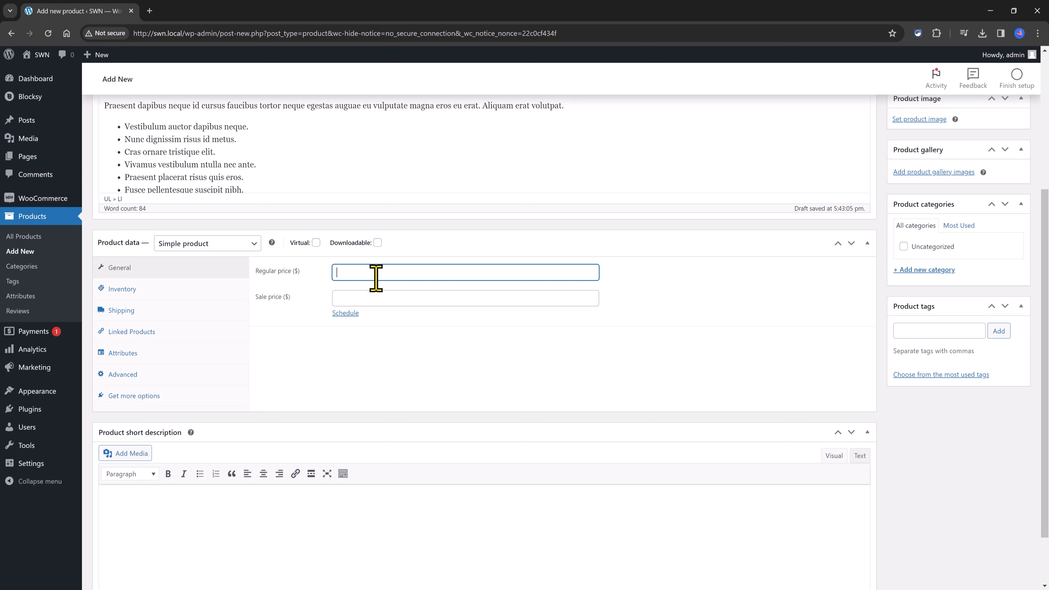
click(365, 299)
text(11)
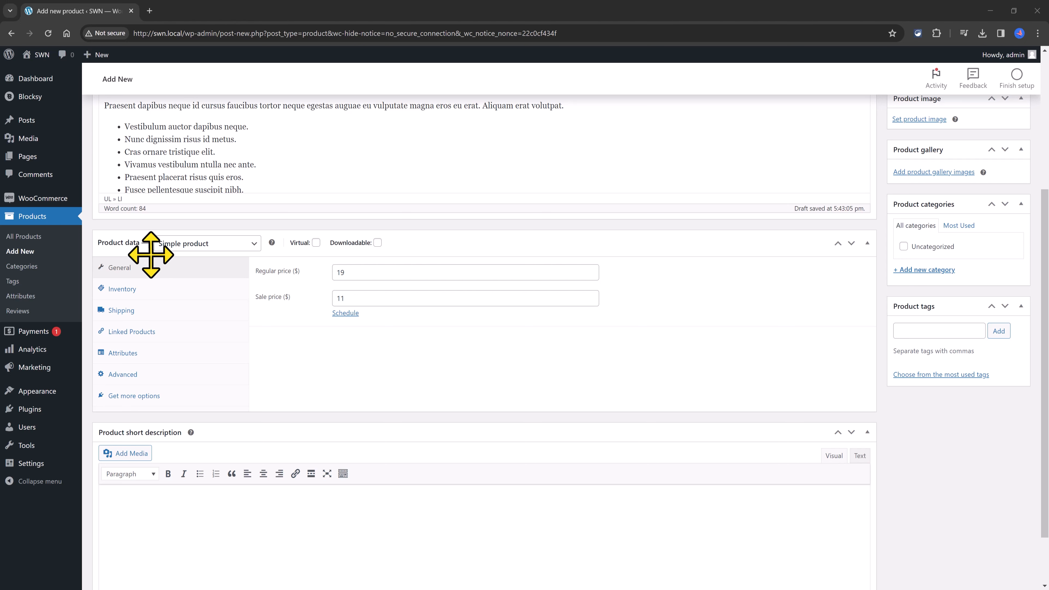
Step: Mark the simple product as downloadable and add an entry to its downloadable files
click(377, 243)
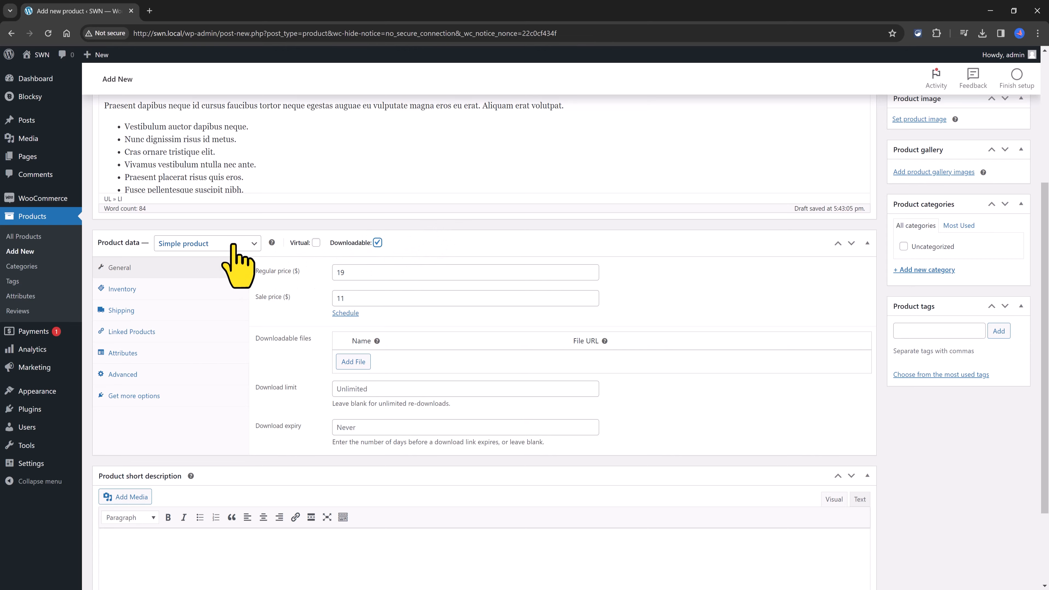
click(229, 244)
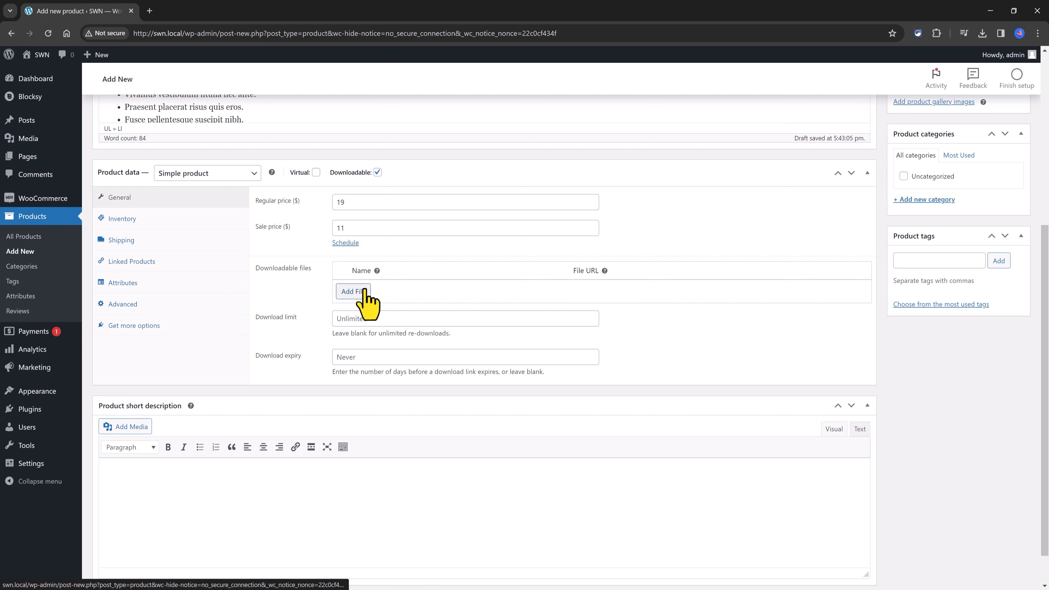
click(354, 292)
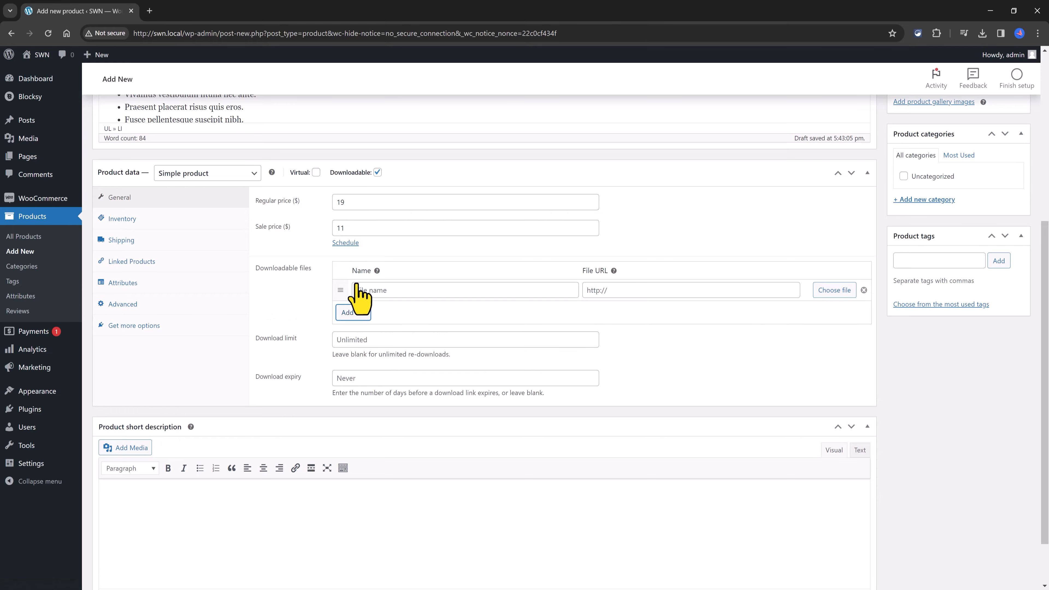
Step: Copy the product title "Selling Property EBook" into the name of the downloadable file entry
click(367, 291)
scroll(246, 210, up, 7)
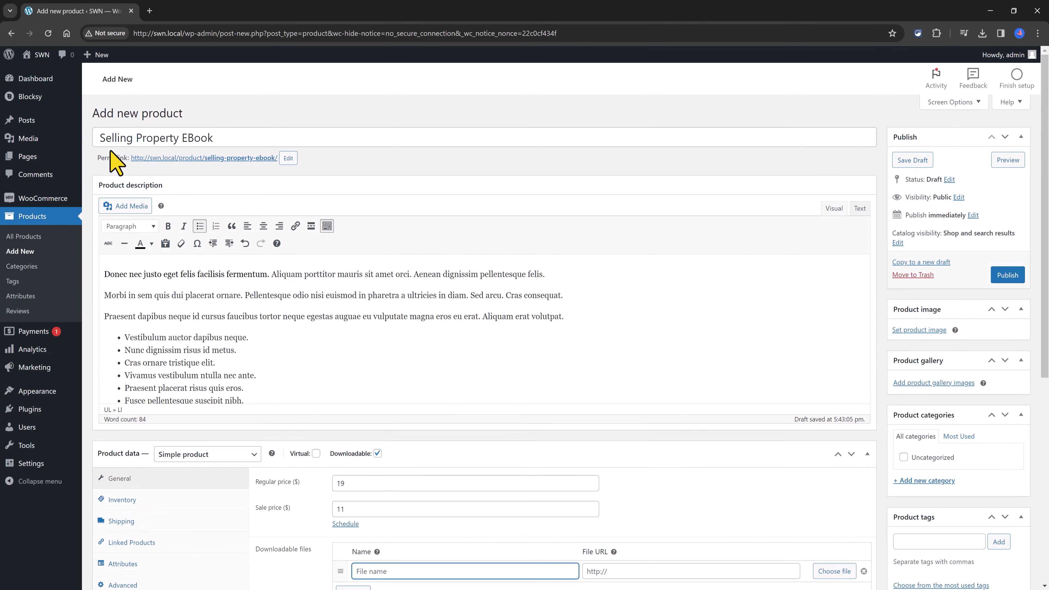
triple_click(251, 137)
key(ctrl+c)
scroll(316, 399, down, 5)
click(396, 361)
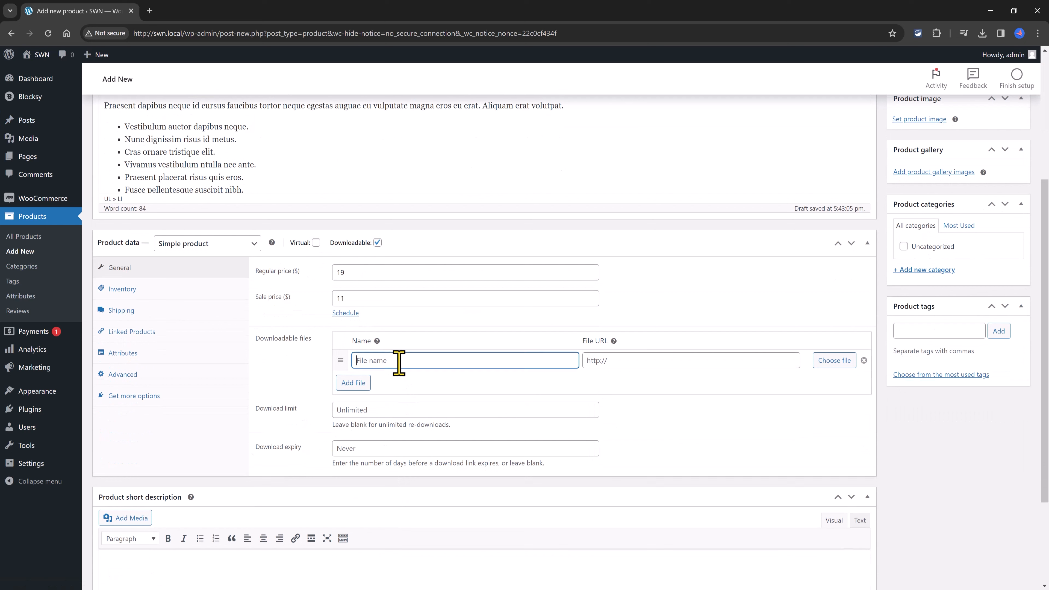
key(ctrl+v)
Step: Upload the Selling Property Ebook Cover PDF and insert its URL into the downloadable file entry
click(641, 362)
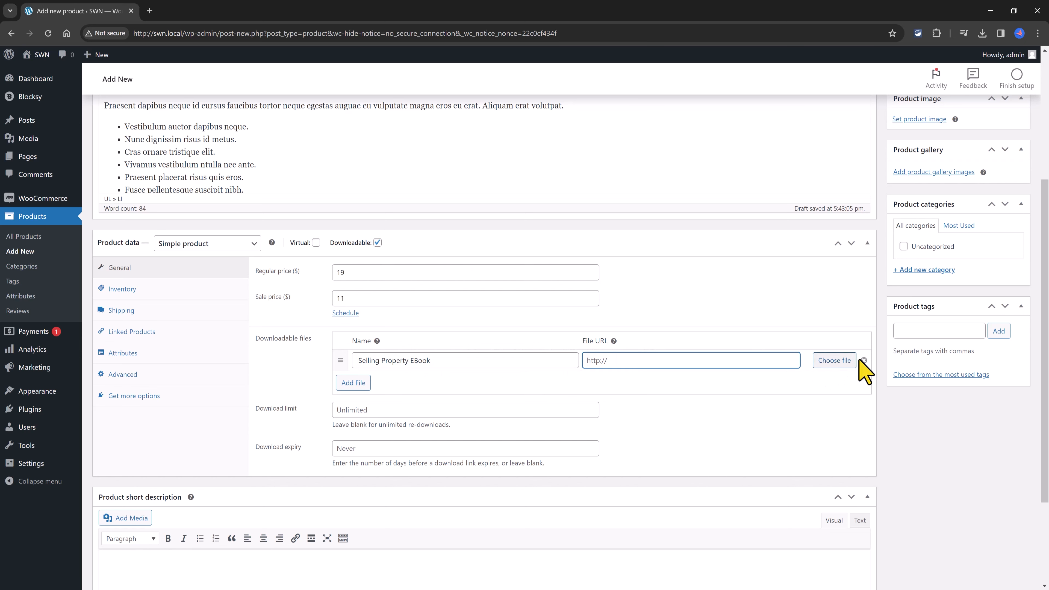
click(839, 361)
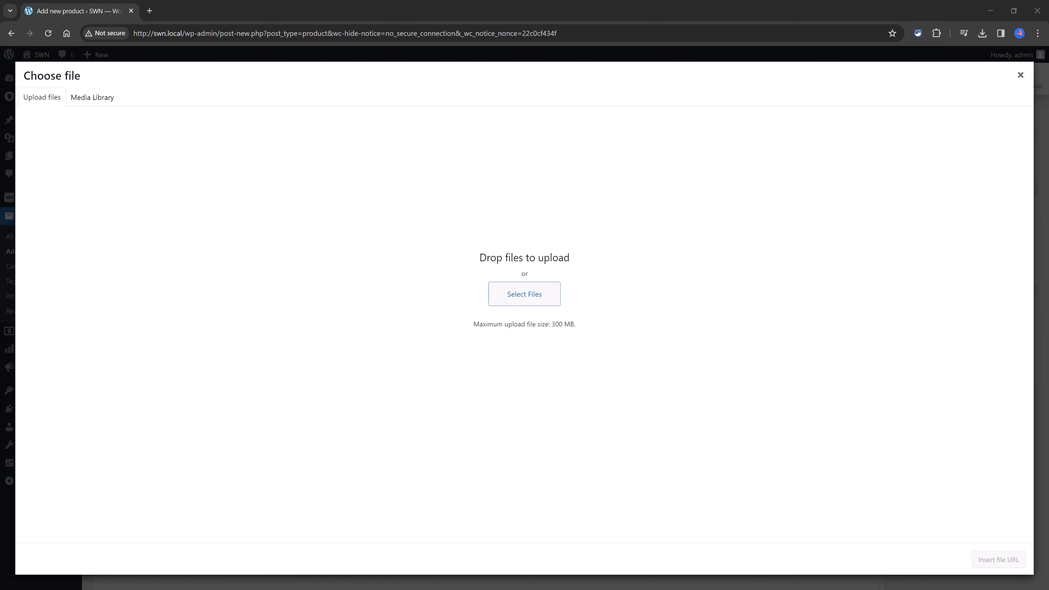
drag(0, 298, 442, 281)
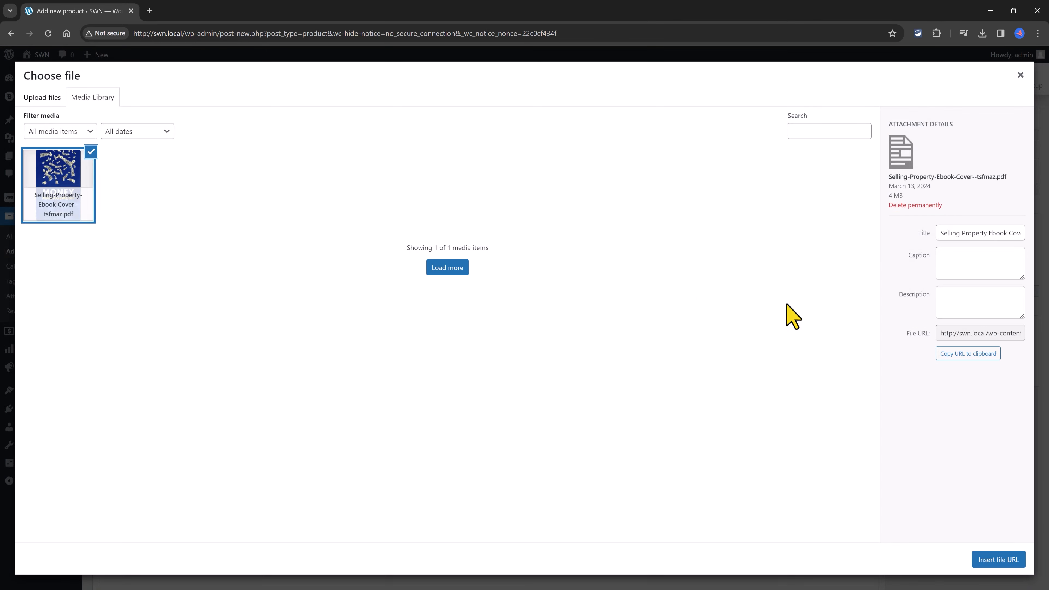
click(999, 561)
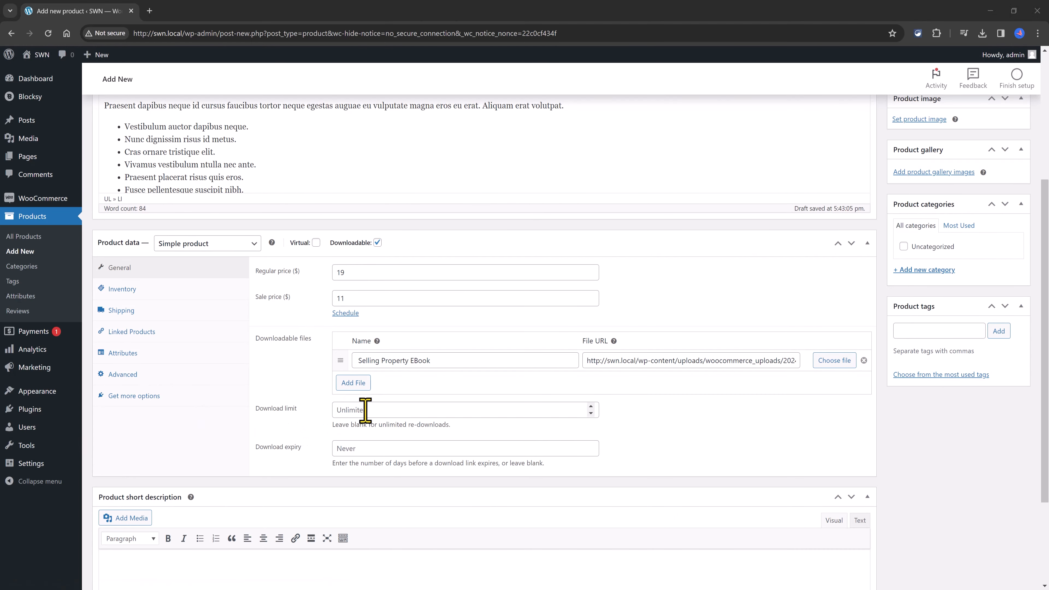
click(374, 410)
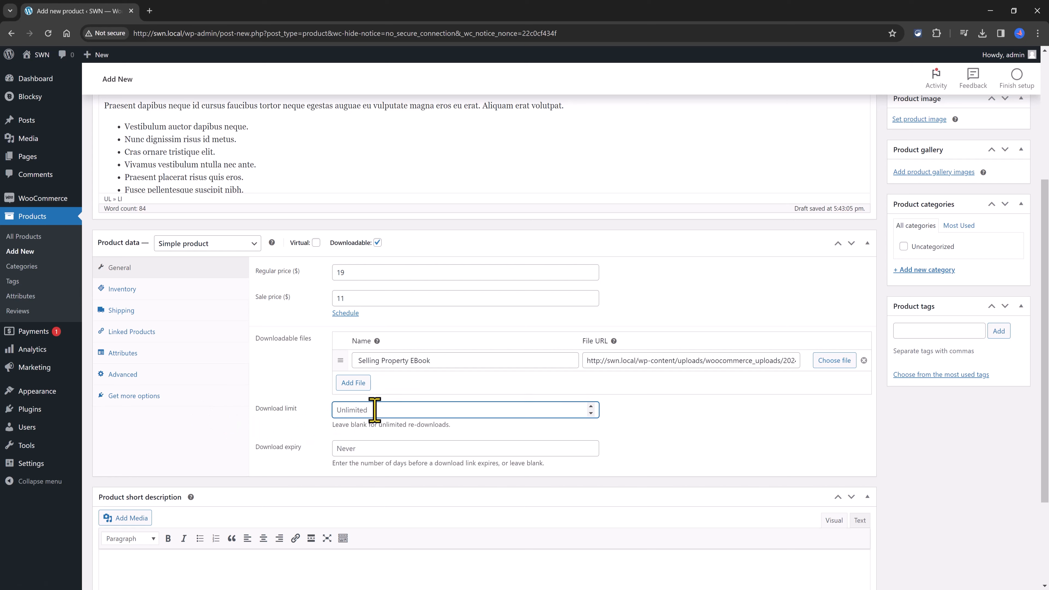
text(1)
key(BackSpace)
key(BackSpace)
Step: Set the product's download expiry to 0
click(366, 446)
text(360)
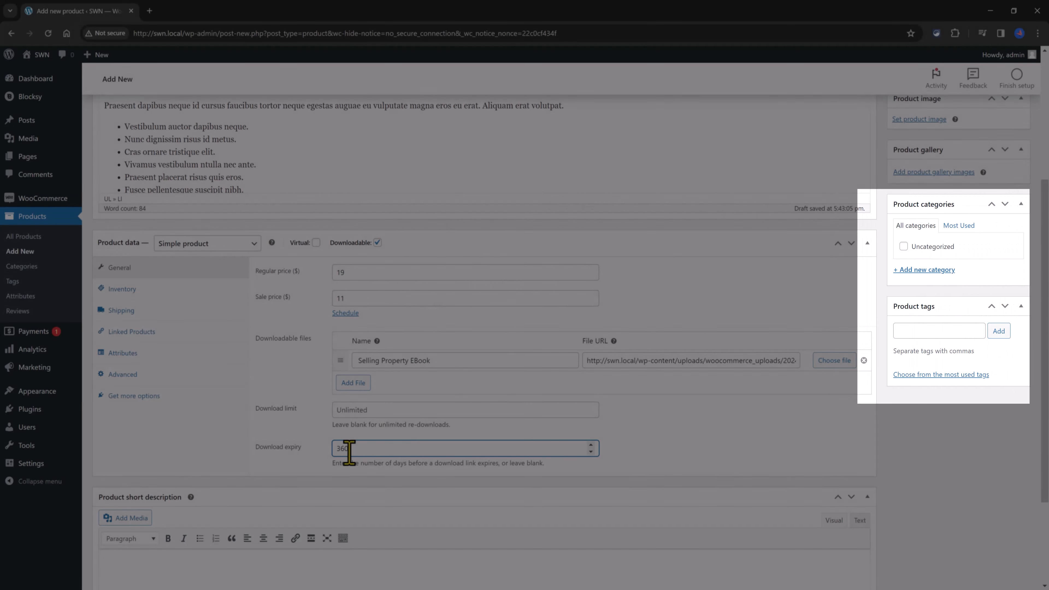
drag(350, 453, 700, 448)
text(0)
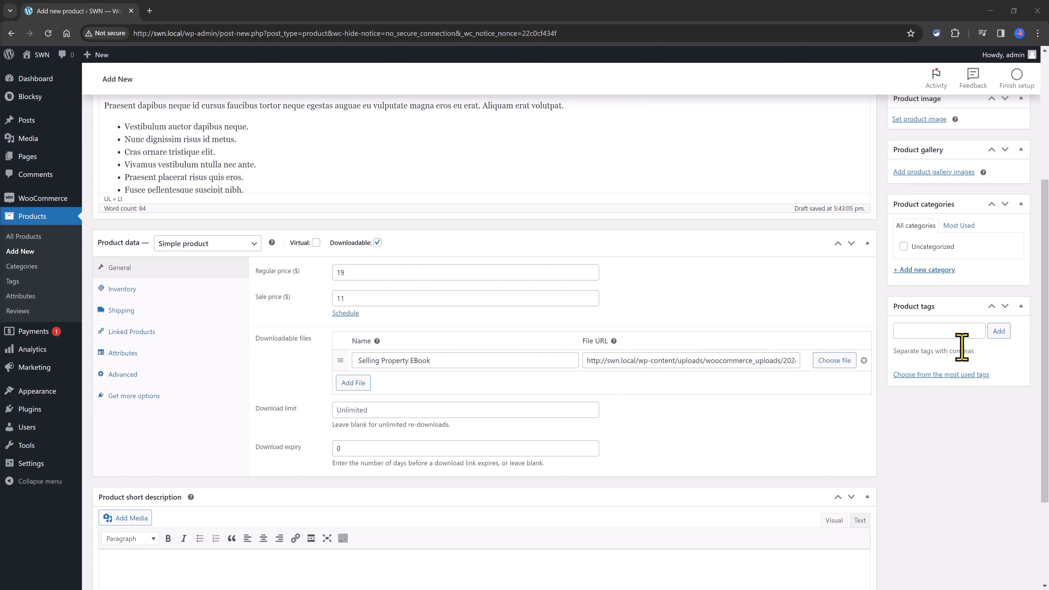
Step: Create and assign the product category "Ebooks", and add the product tag "Business"
click(932, 270)
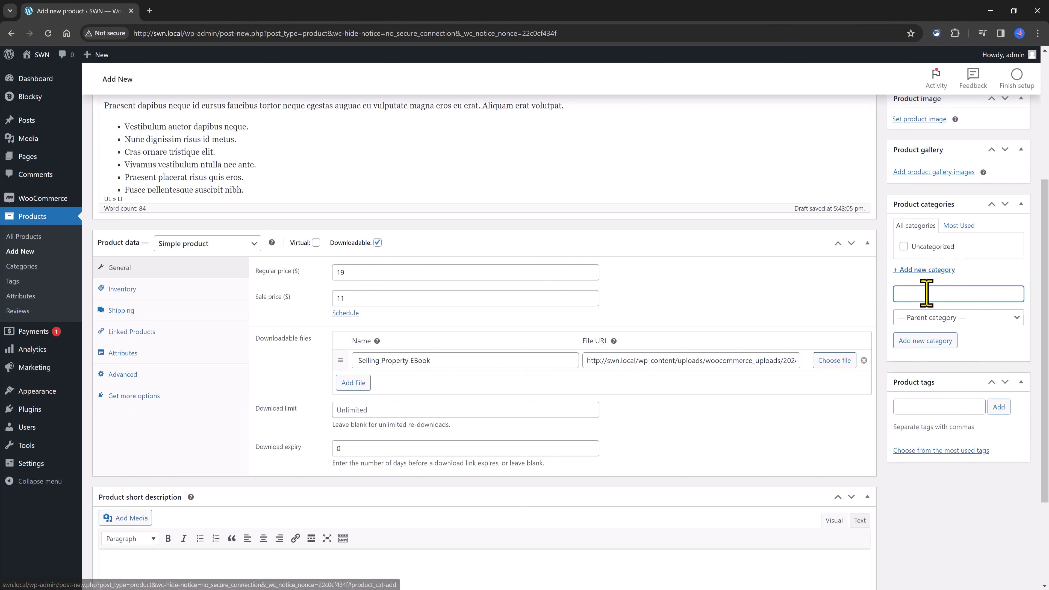
text(Ebooks)
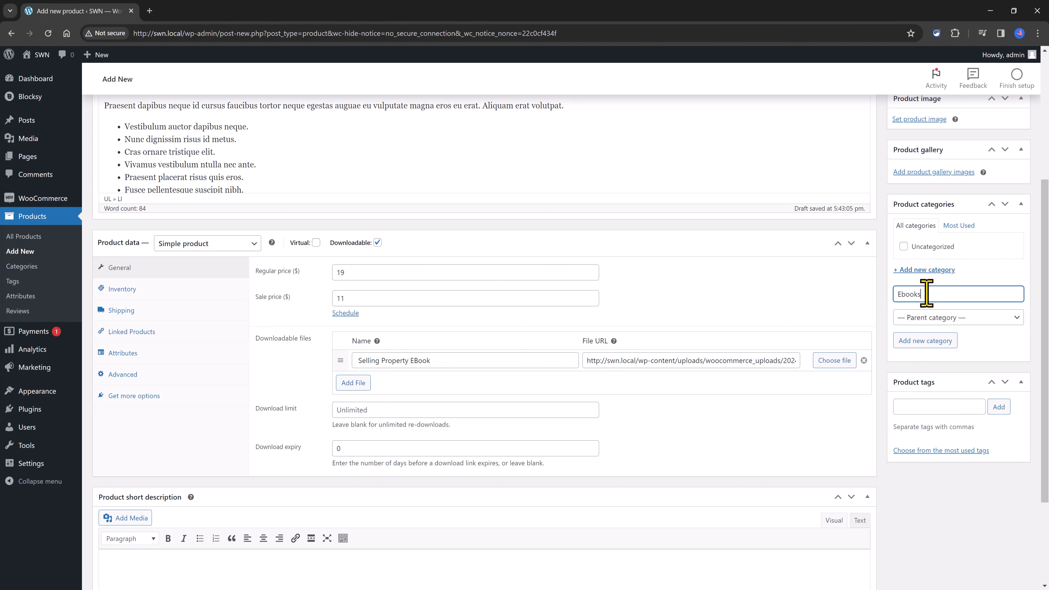
key(Return)
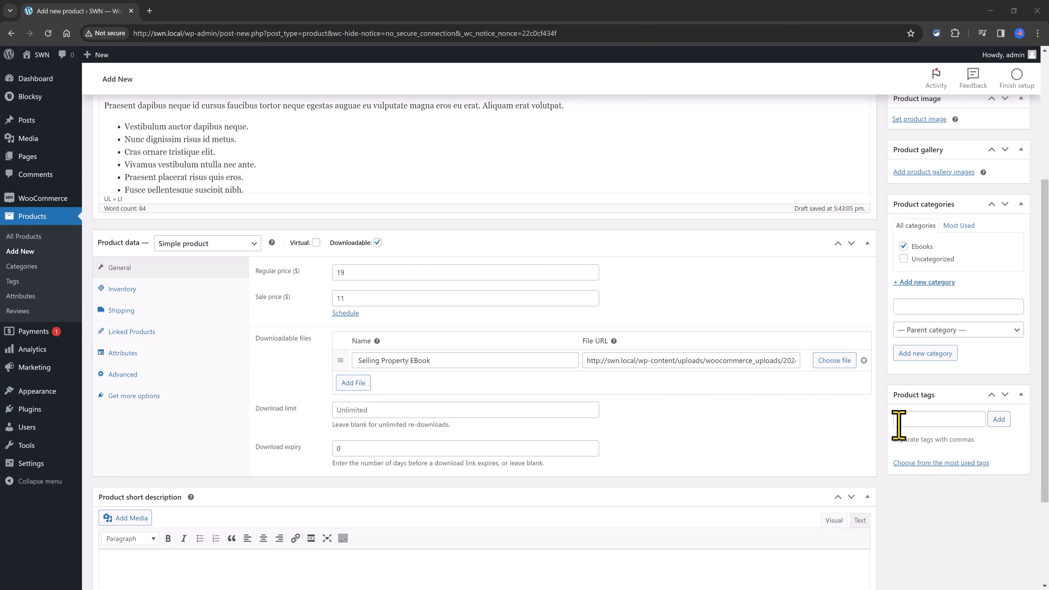
click(924, 420)
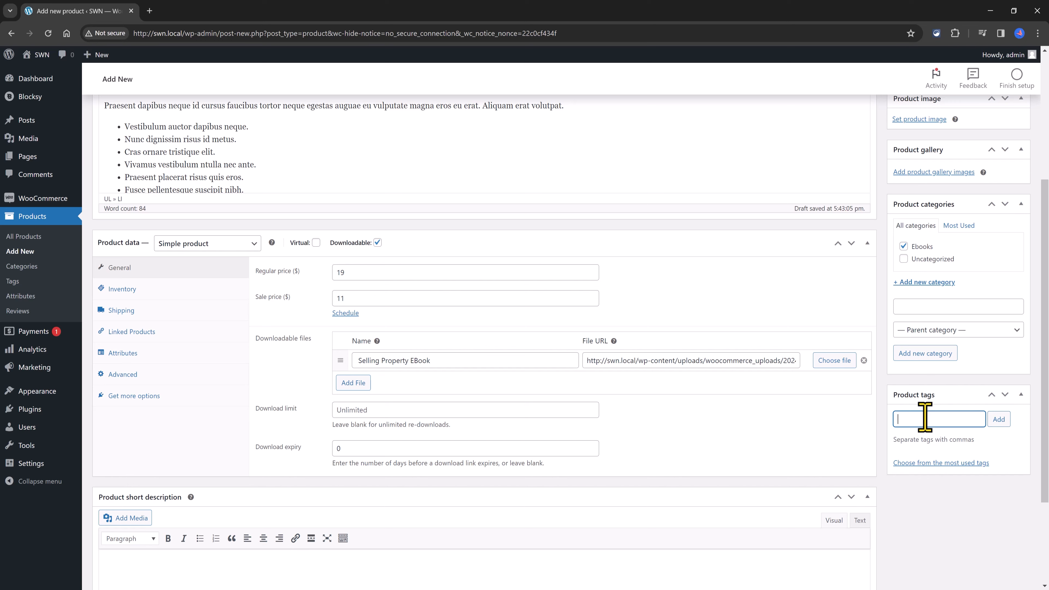
text(Business)
key(Return)
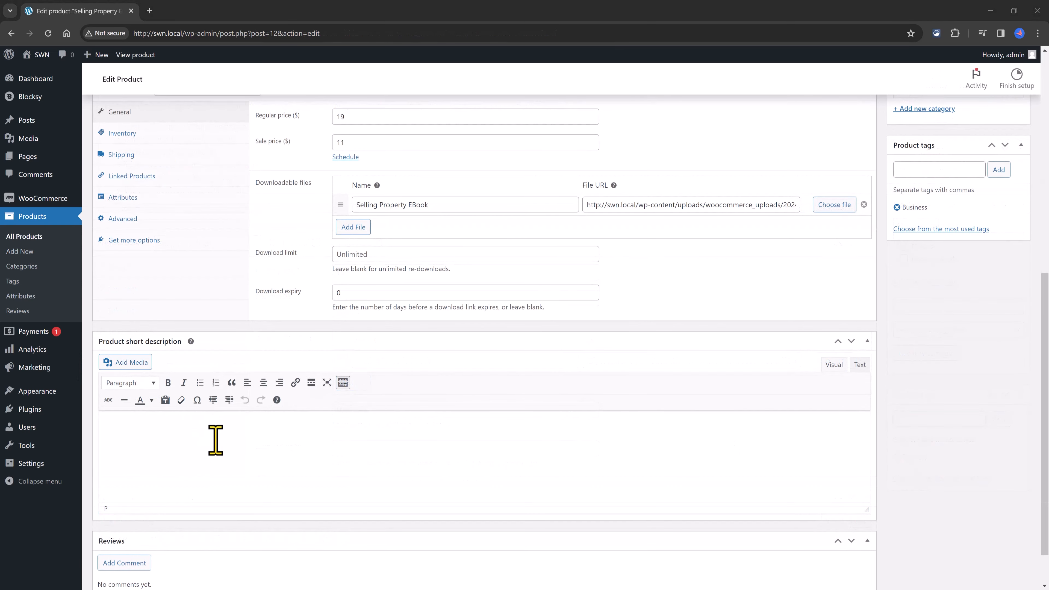
Step: Copy the product description's opening text, up to "ultricies in diam.", into the product short description
scroll(199, 424, up, 10)
drag(104, 312, 468, 335)
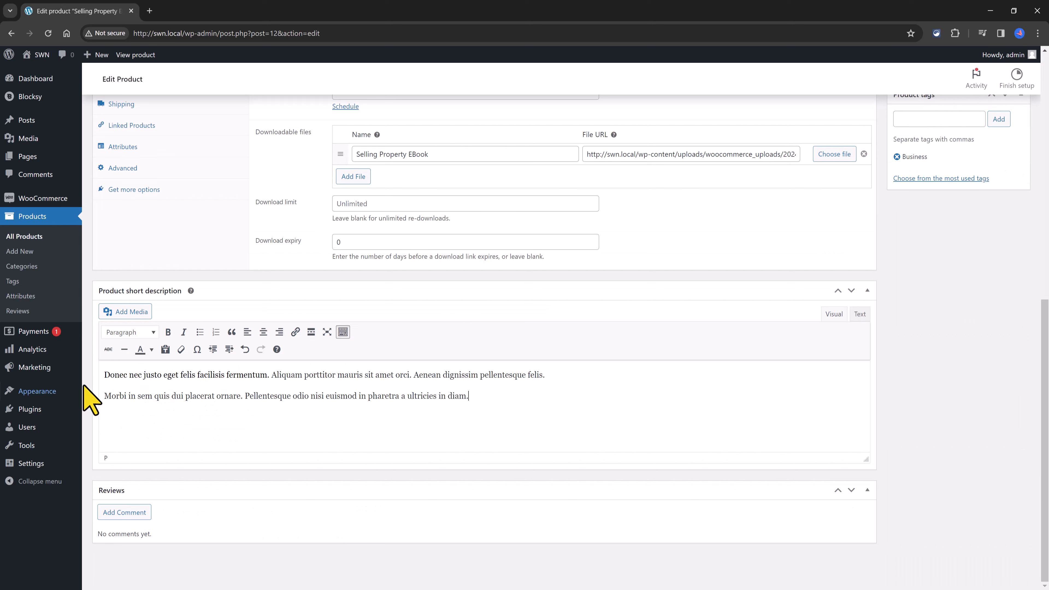
Step: Try formatting the two short-description paragraphs as Preformatted
click(103, 375)
click(494, 404)
drag(494, 404, 112, 372)
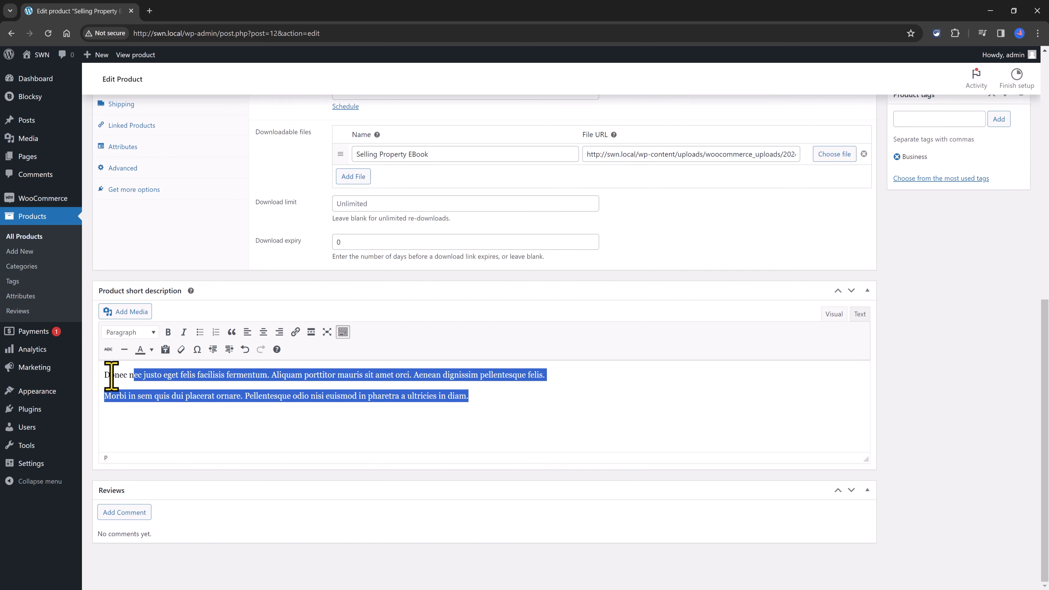
click(130, 332)
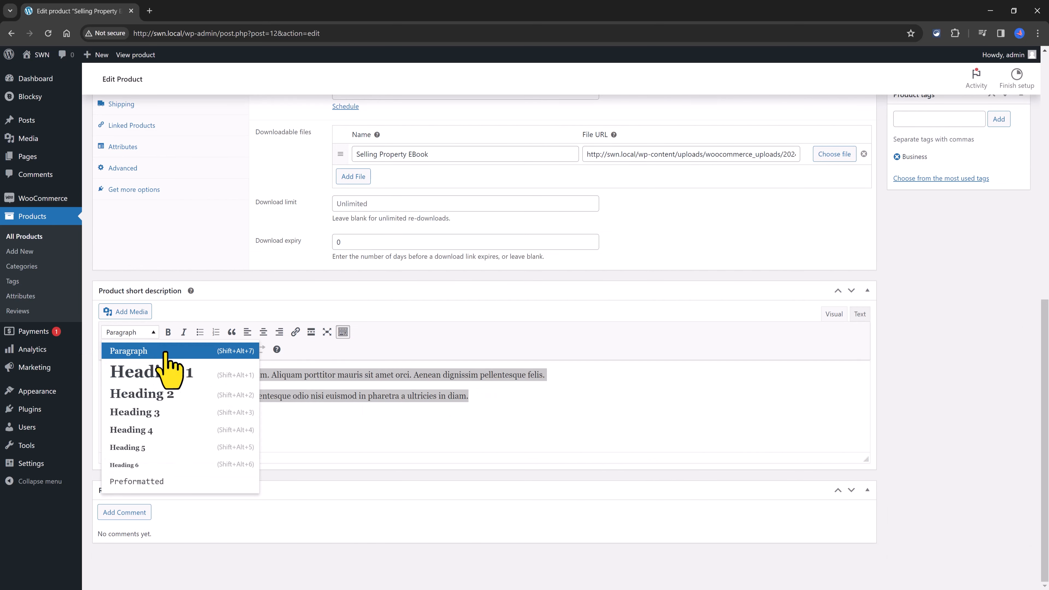
click(142, 482)
click(147, 332)
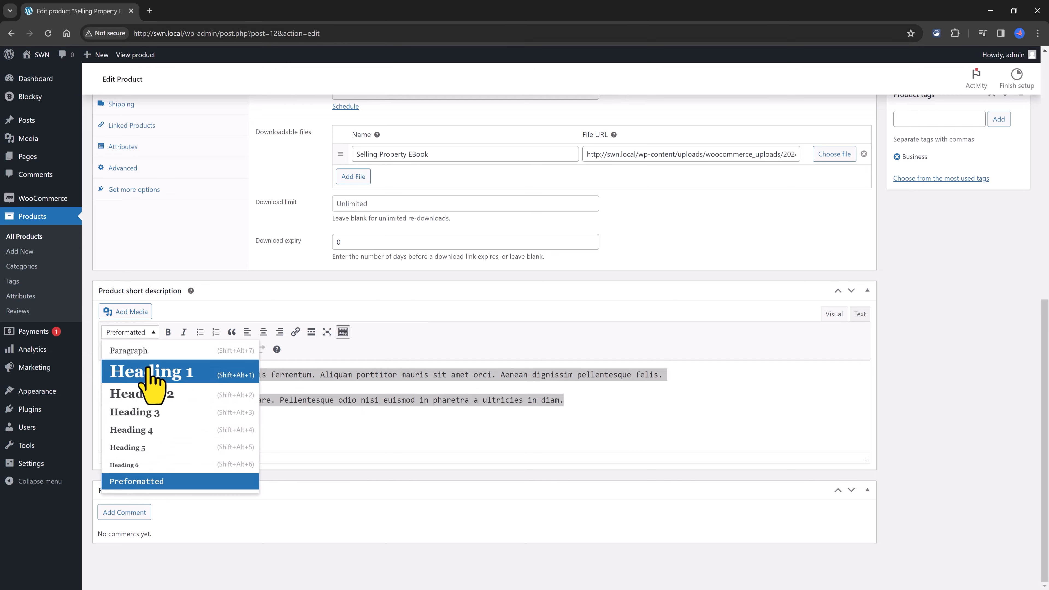
click(162, 482)
click(186, 431)
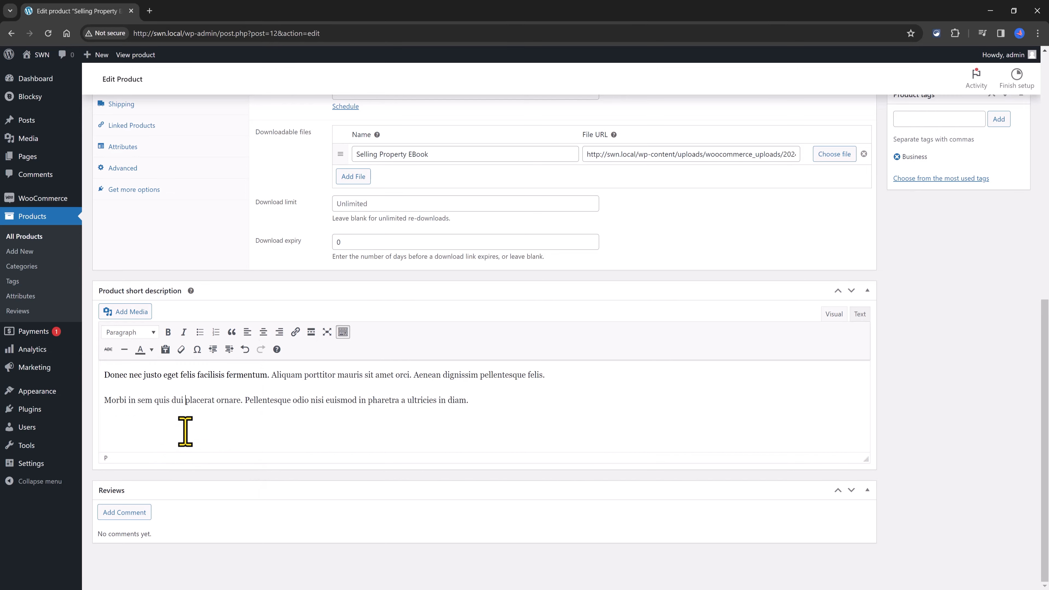
Step: Upload the Selling Property Ebook Cover PNG and set it as the product image
scroll(311, 103, up, 8)
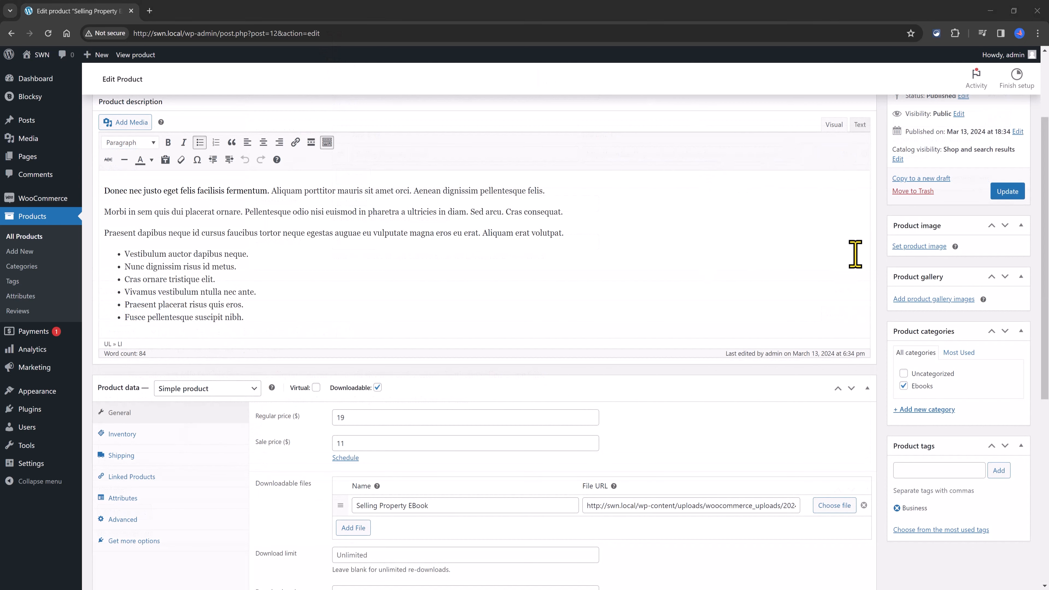
click(921, 247)
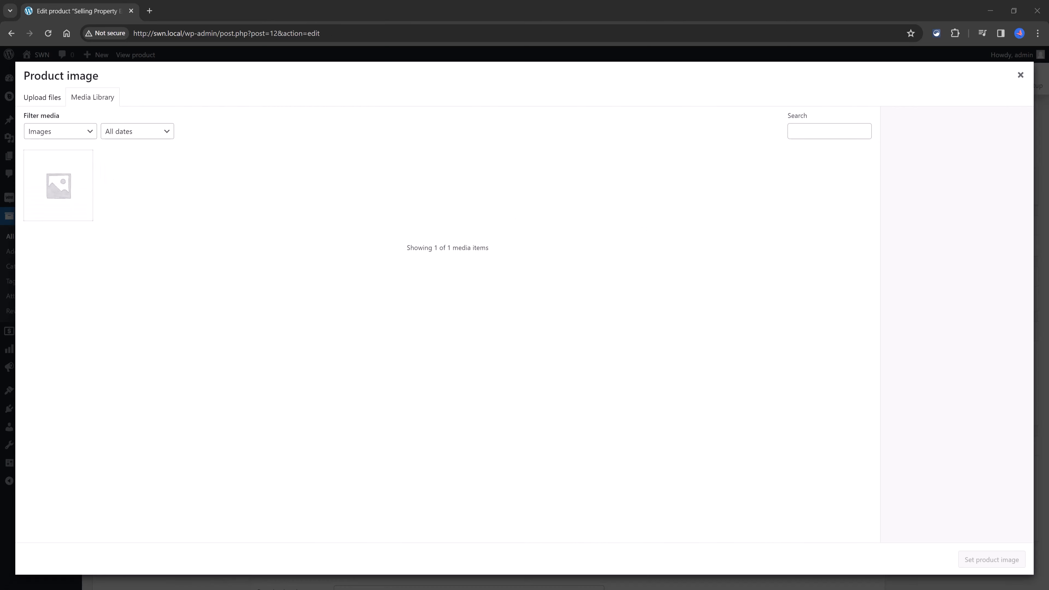
drag(213, 216, 246, 218)
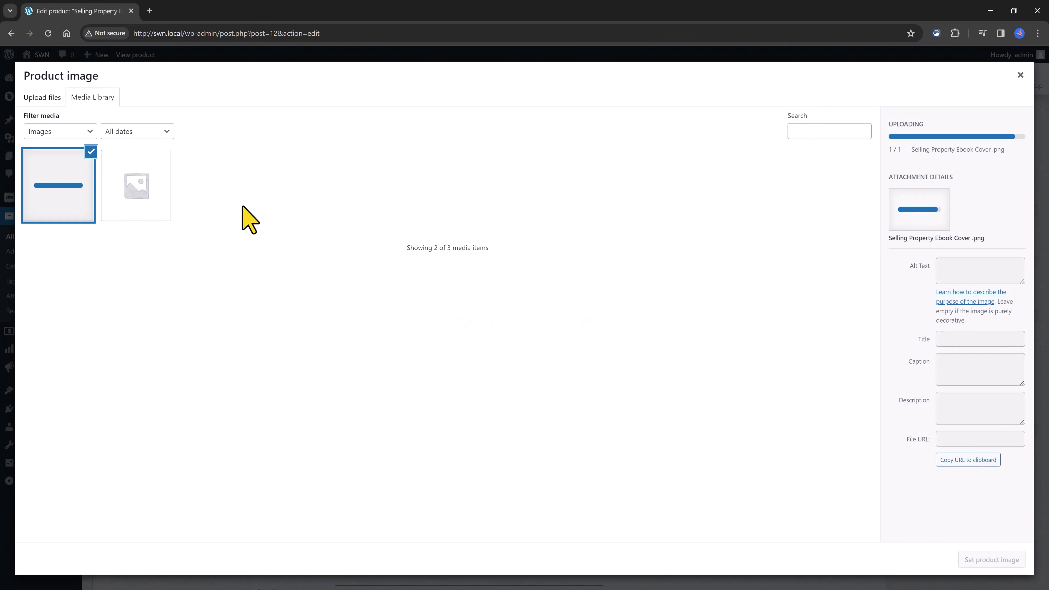
click(996, 562)
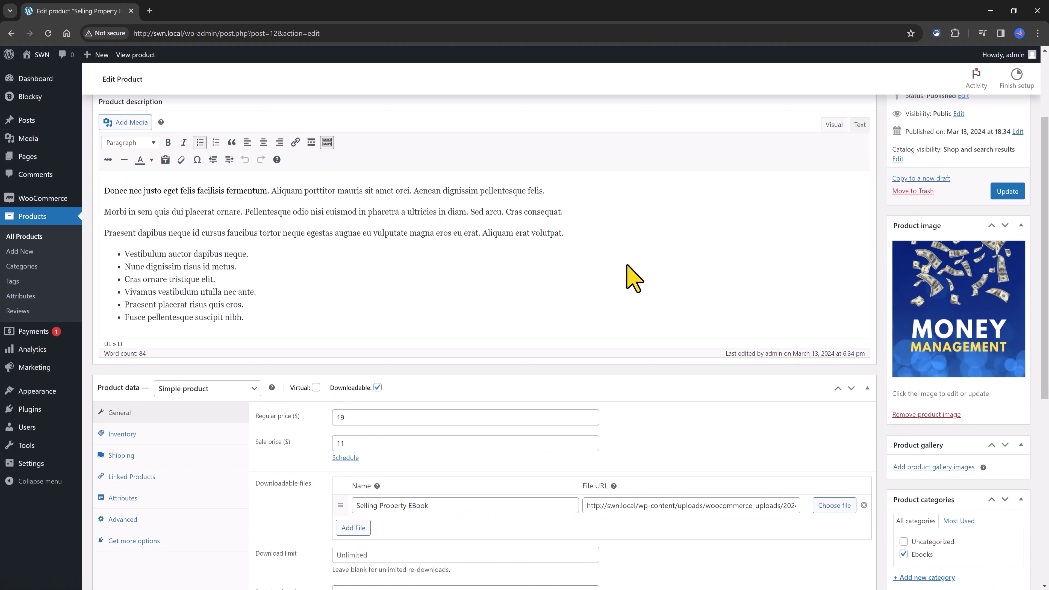
Step: Add the ebook to the cart from its product page and set its quantity in the cart to 1
scroll(695, 227, up, 2)
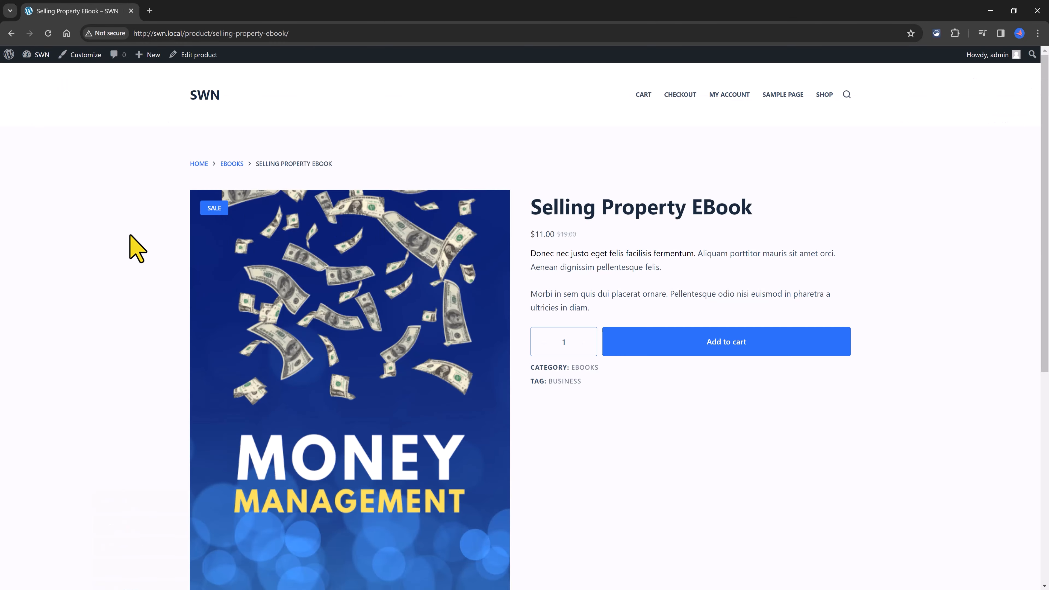
scroll(136, 248, down, 5)
scroll(136, 248, down, 3)
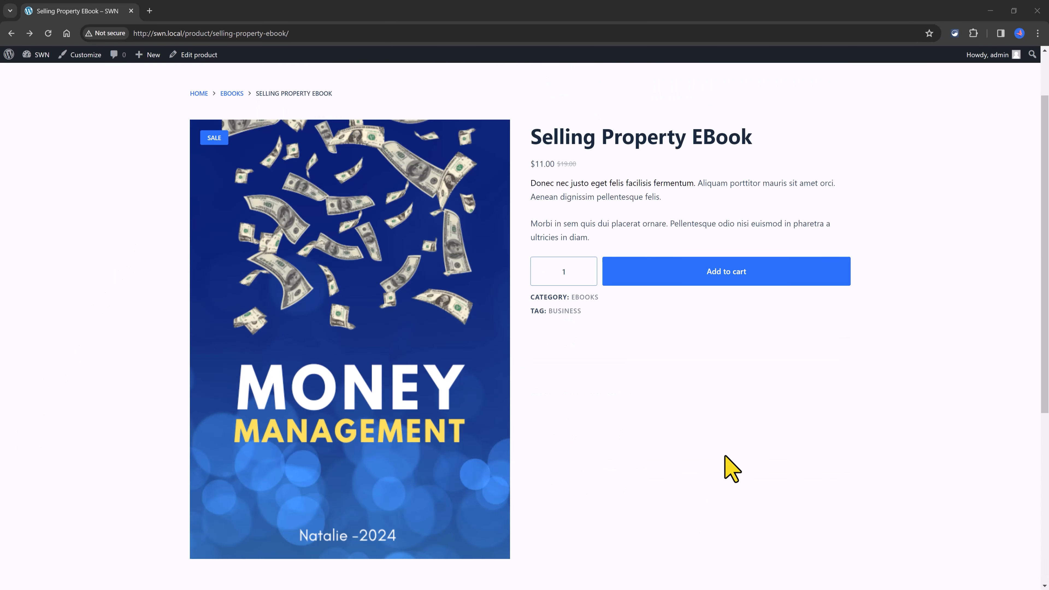
click(715, 285)
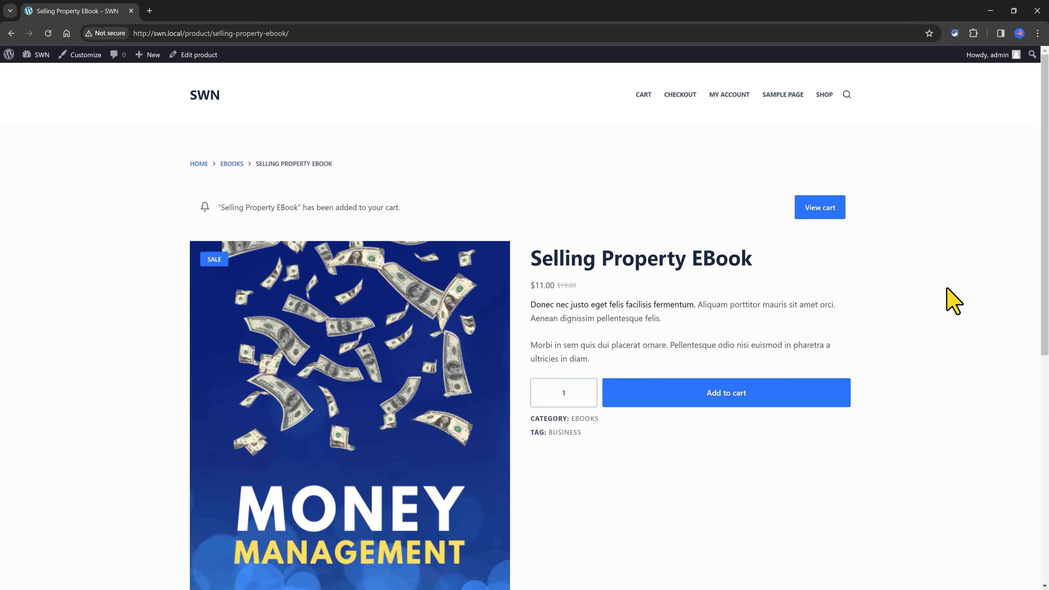
click(831, 208)
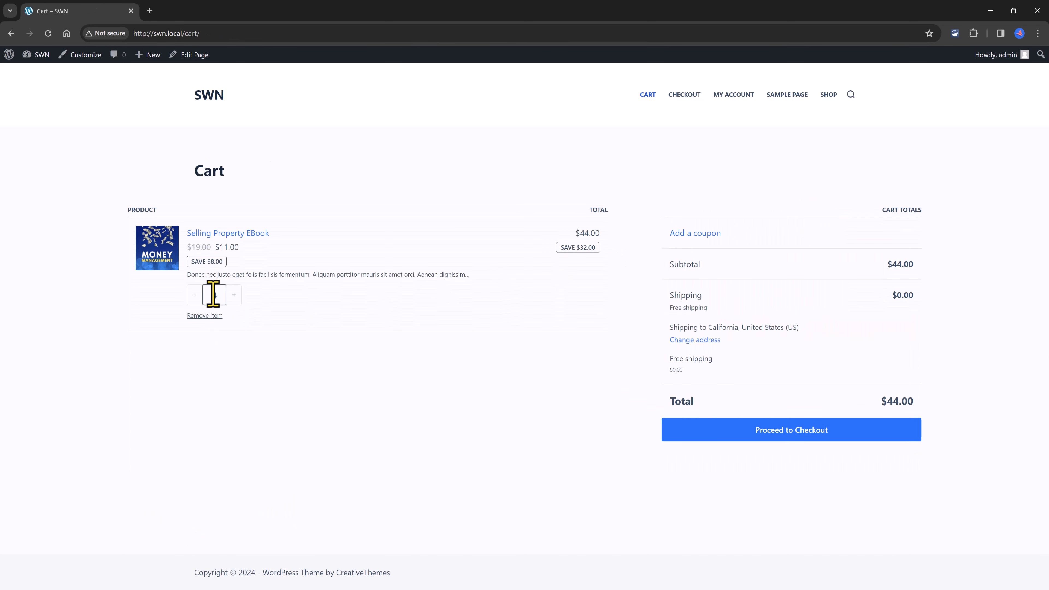
double_click(213, 294)
text(1)
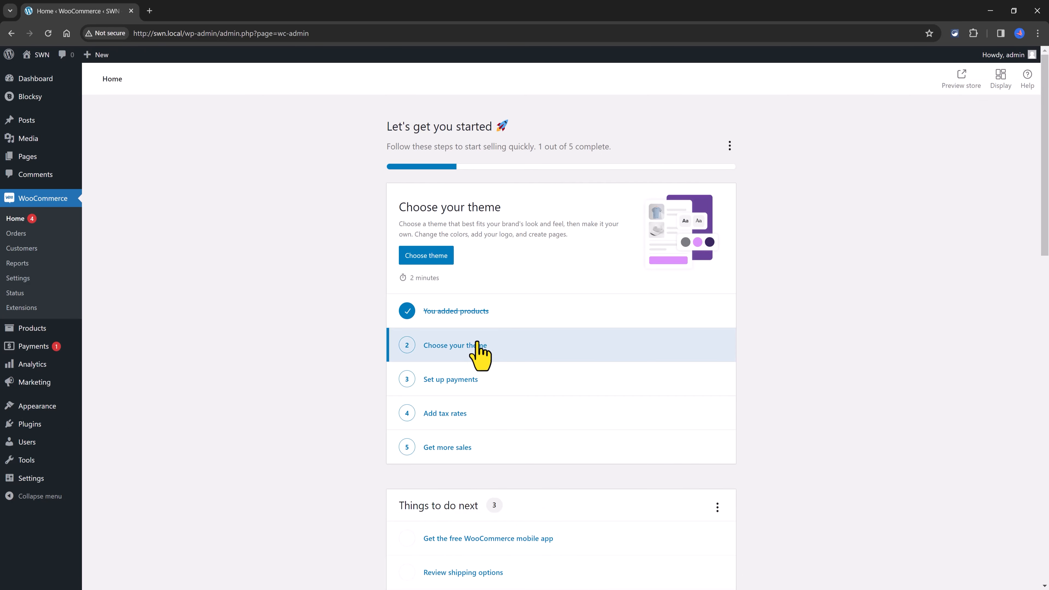
Step: Start the Stripe setup from the store's payment setup task, visit Stripe's sign-in form, and open the WooCommerce general settings
click(462, 370)
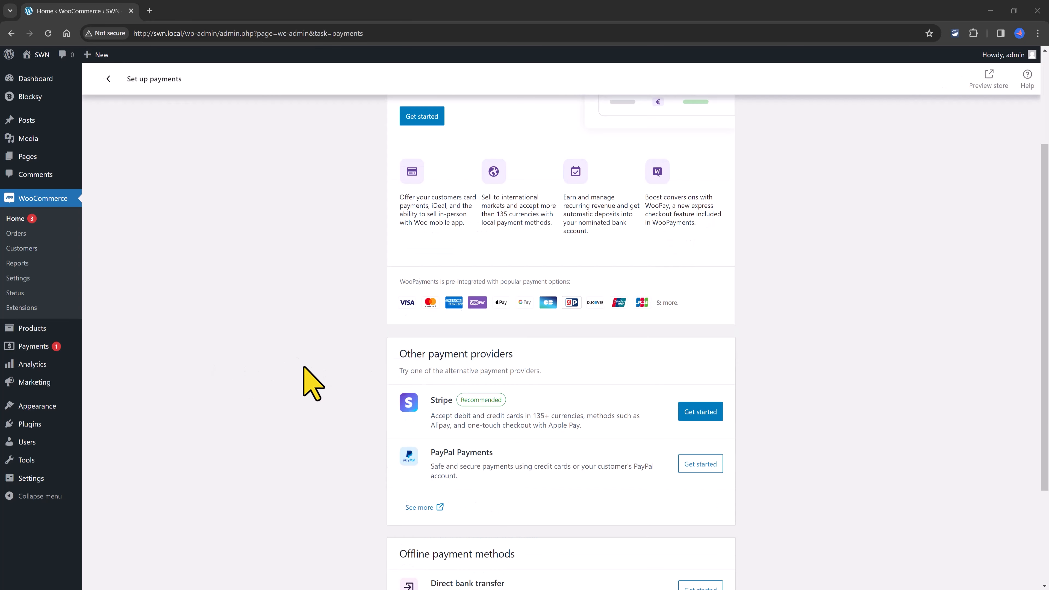
scroll(491, 322, down, 2)
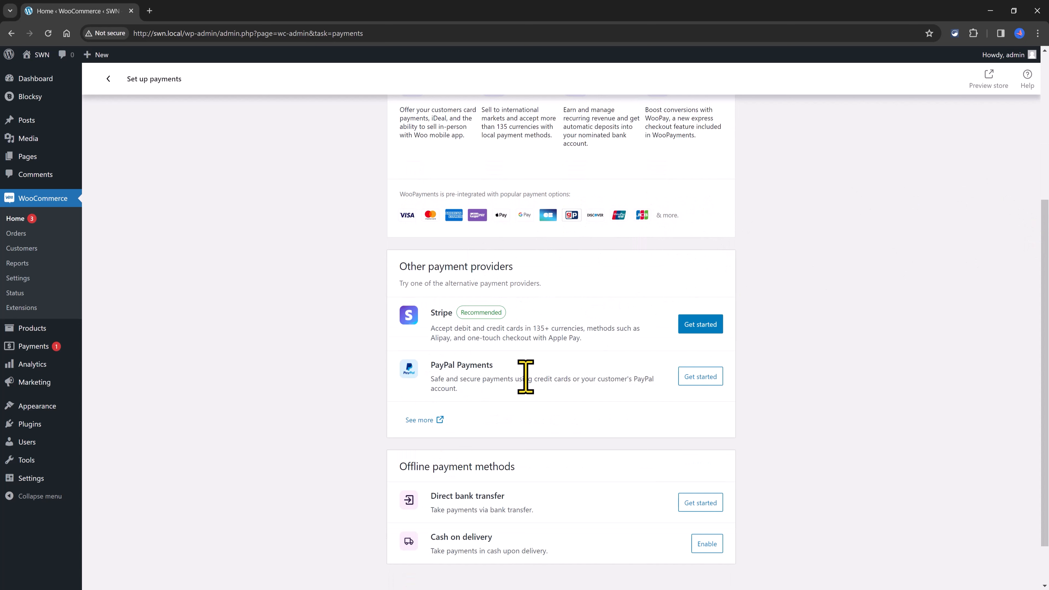
click(713, 327)
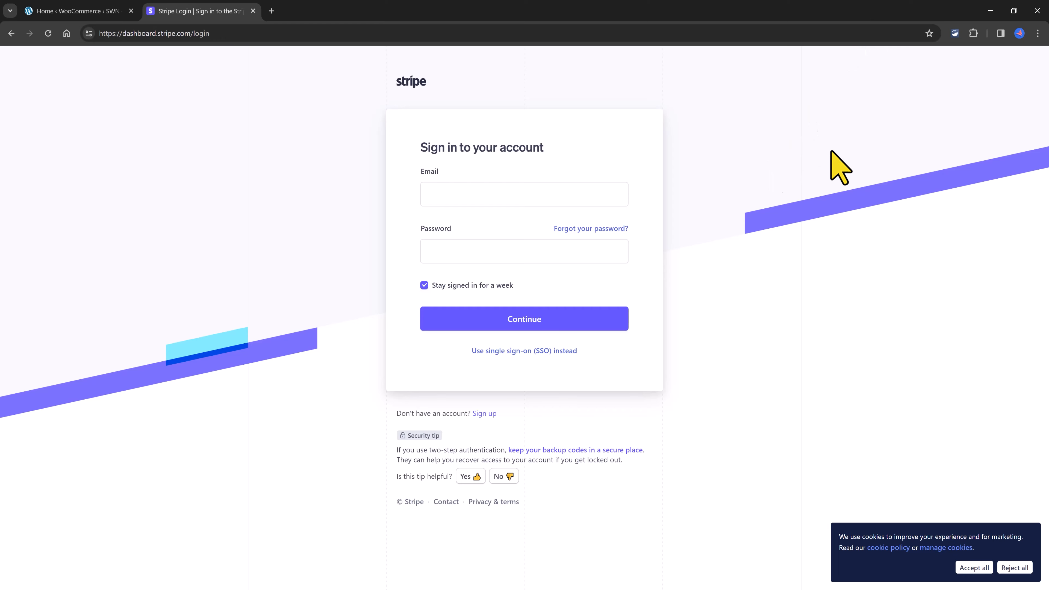
click(613, 193)
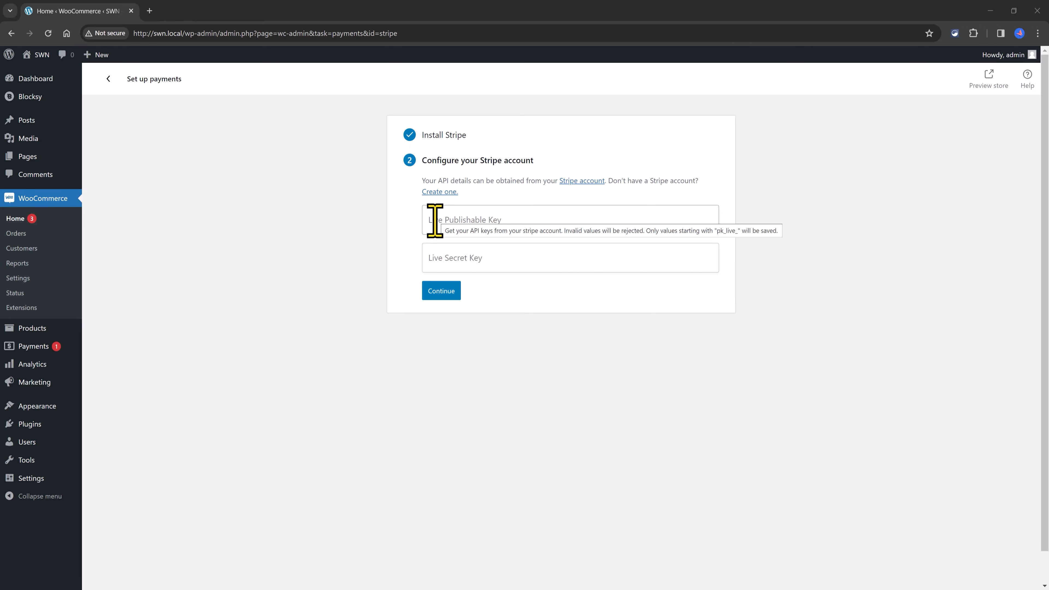
click(70, 277)
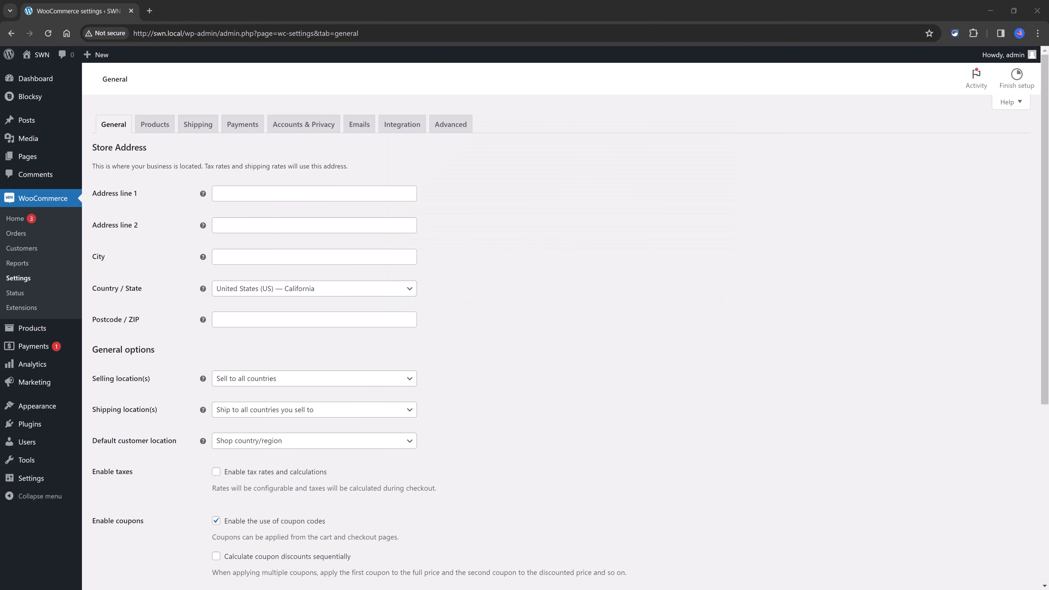
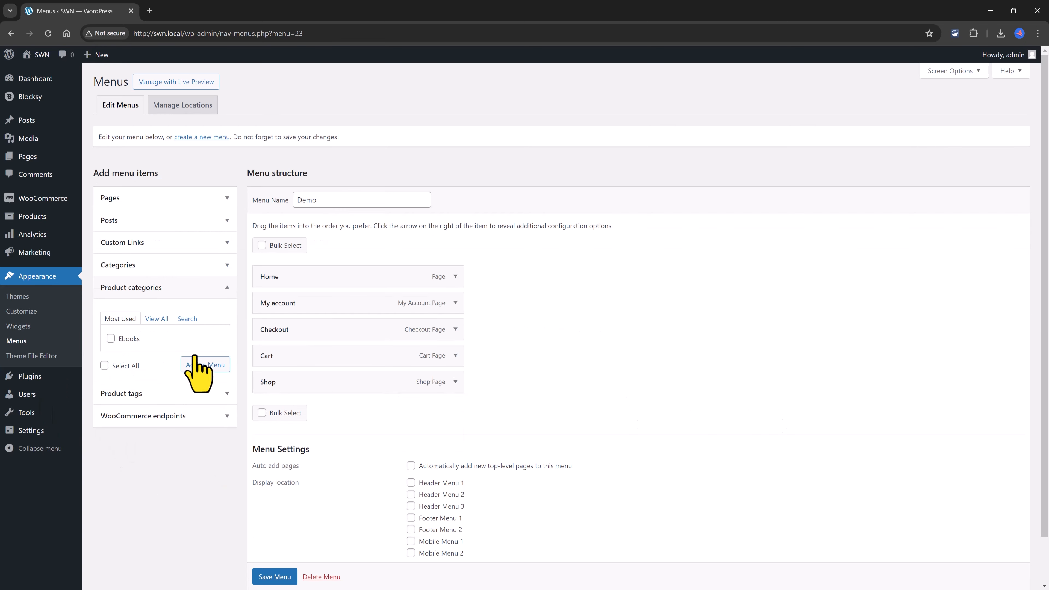
Step: Add the Ebooks product category and all the product tags to the Demo menu as sub-items under Shop
click(111, 339)
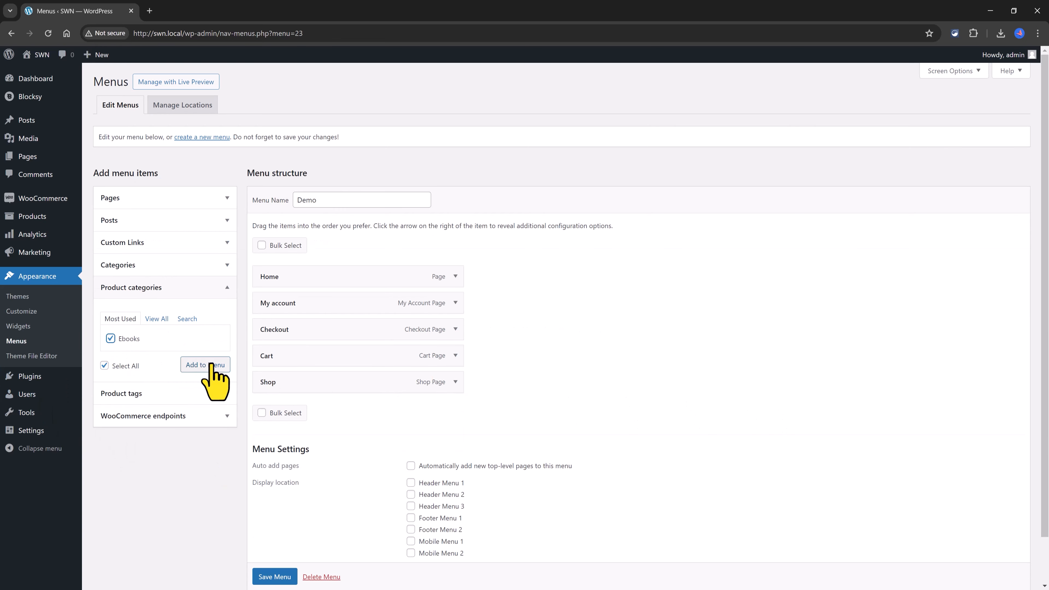
click(206, 364)
click(125, 392)
click(104, 438)
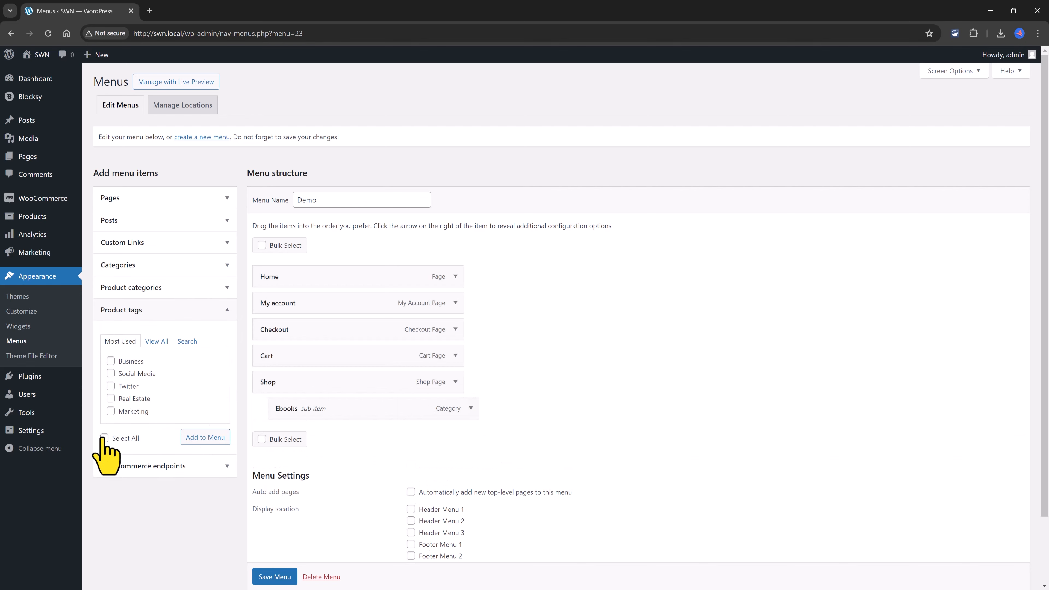
click(201, 438)
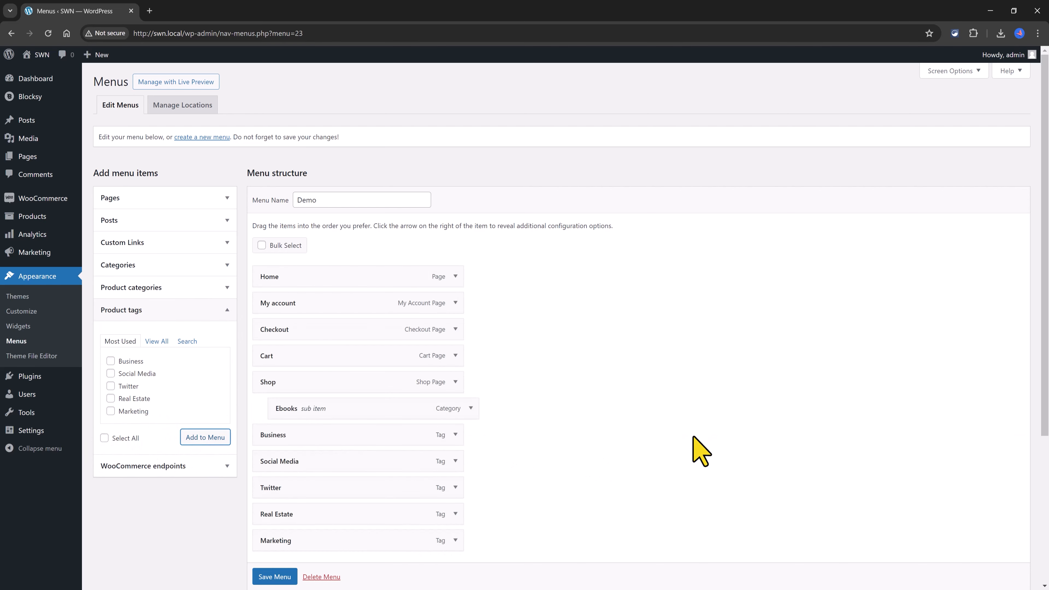
drag(285, 460, 312, 475)
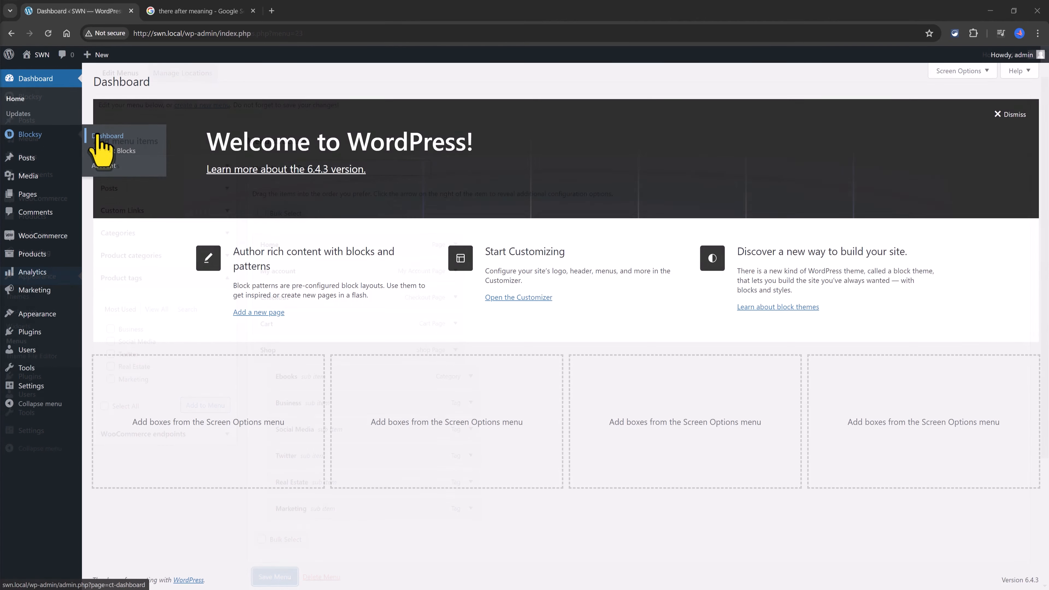
Step: Enable the Advanced Menu extension among Blocksy's Pro Extensions
click(99, 137)
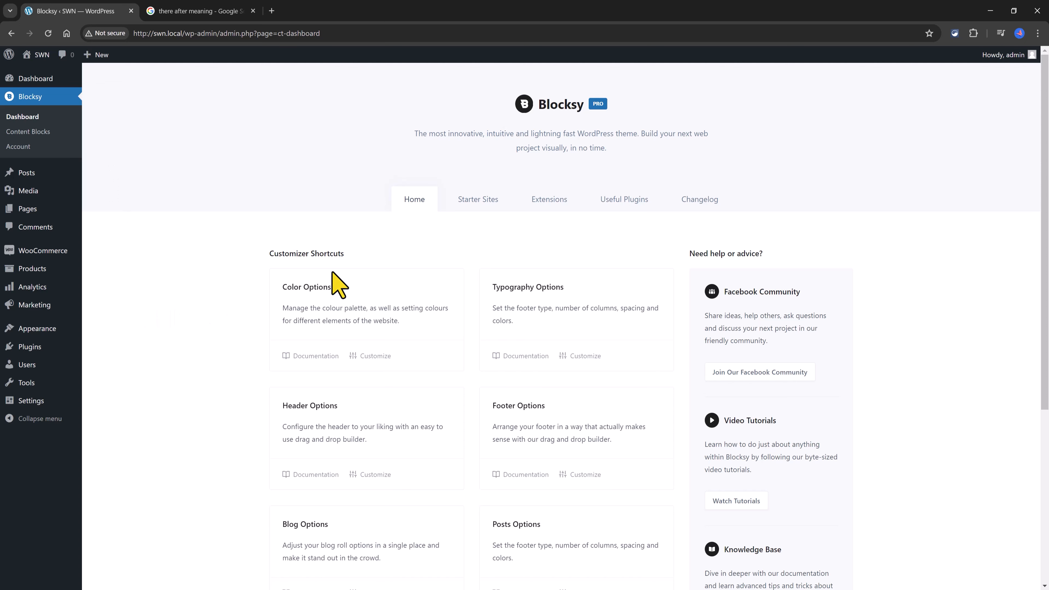
click(558, 199)
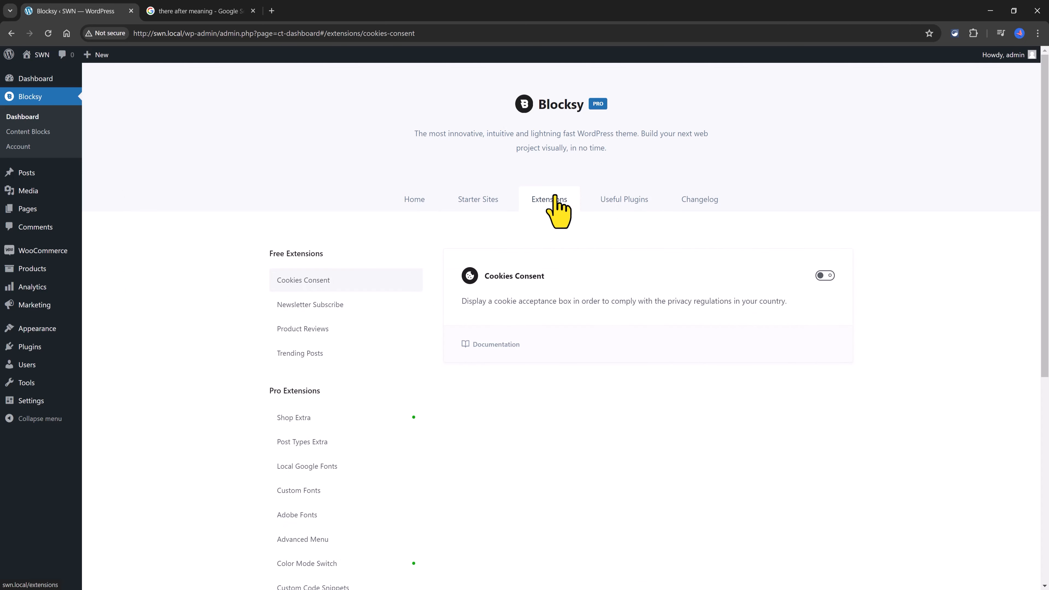
click(825, 275)
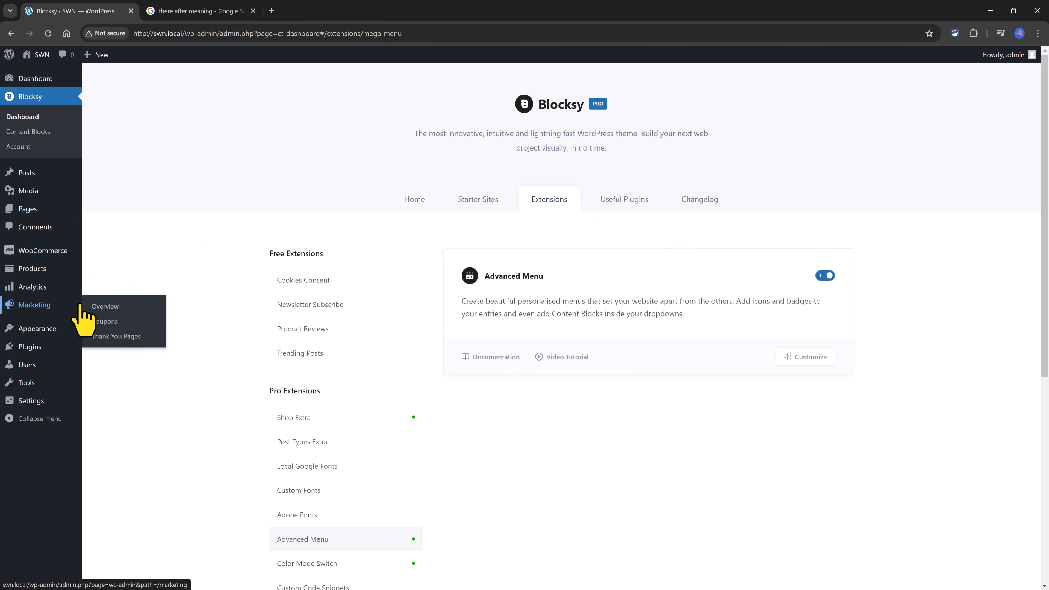
Step: Give the Shop item of the Demo menu the home icon from Theme Icons in its item settings
mouse_move(50, 329)
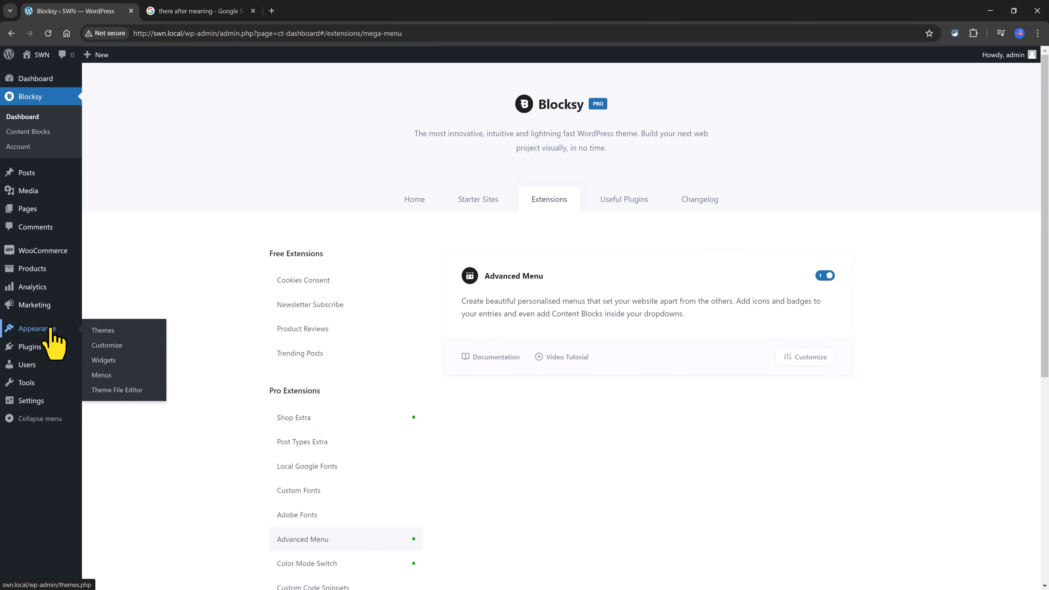
click(101, 375)
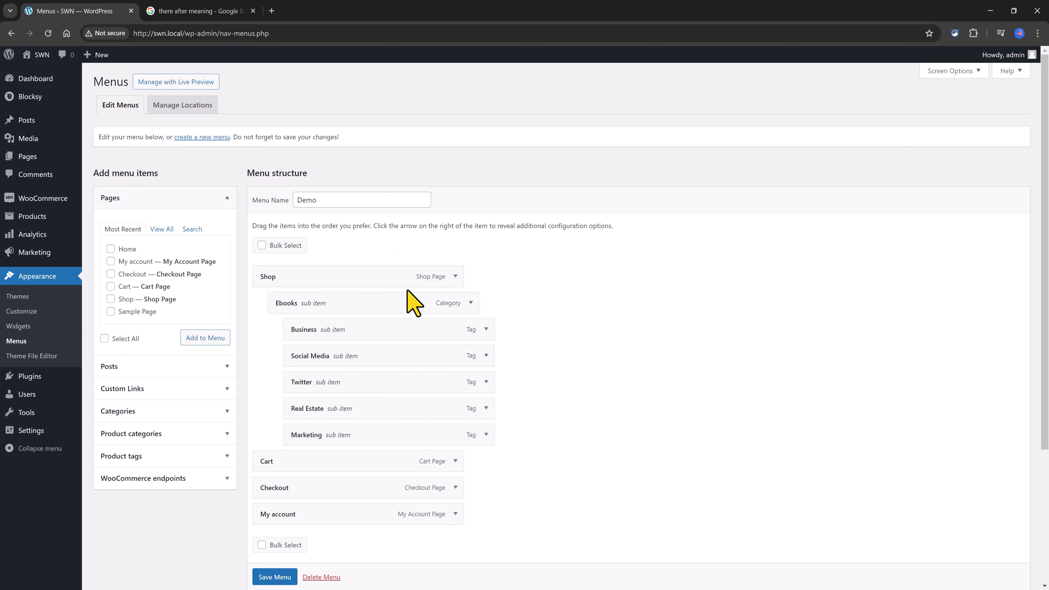
click(455, 276)
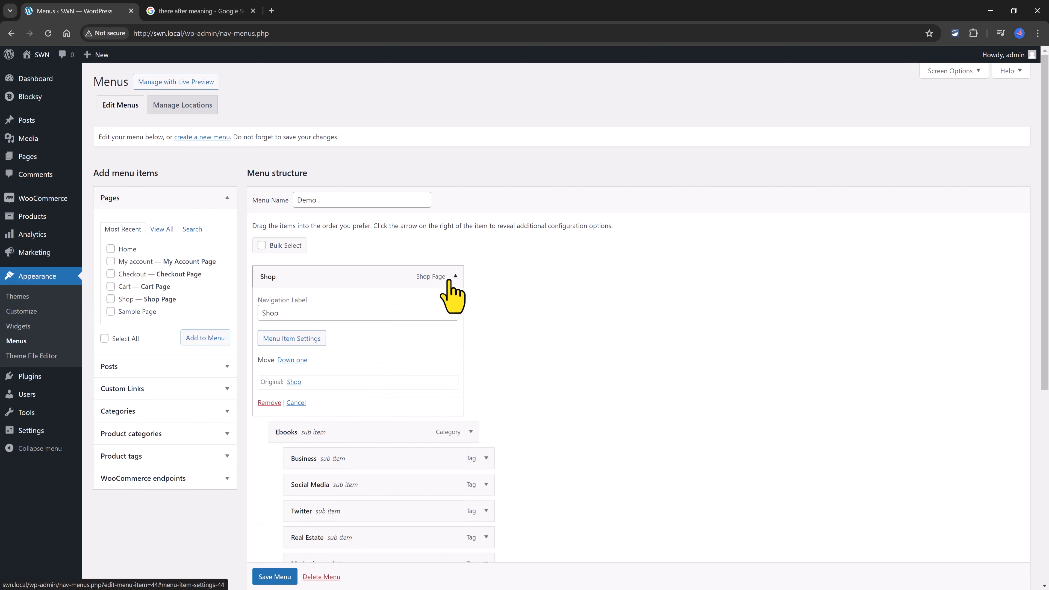
click(306, 338)
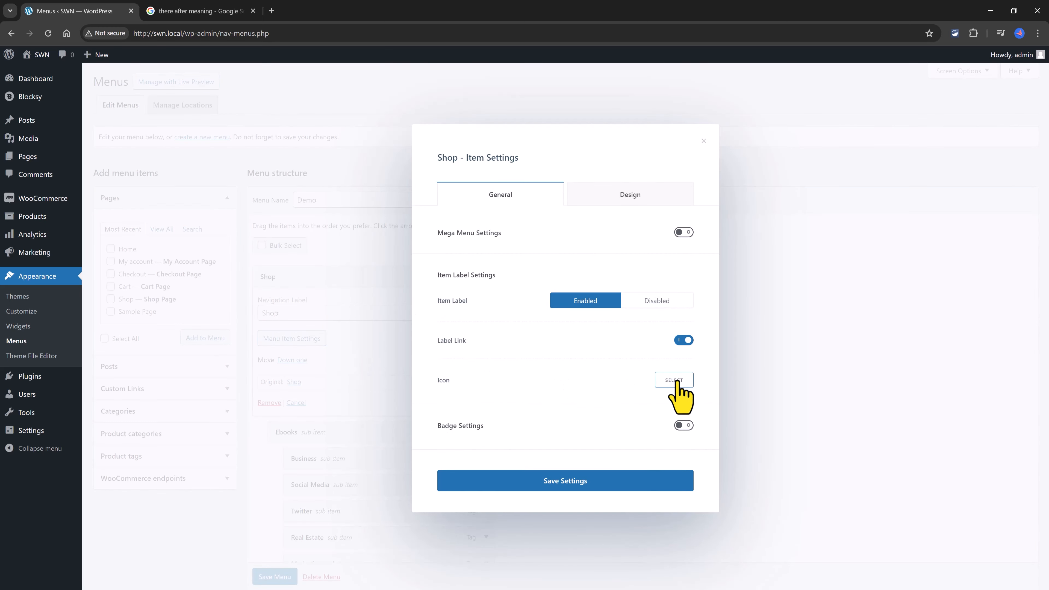
click(674, 381)
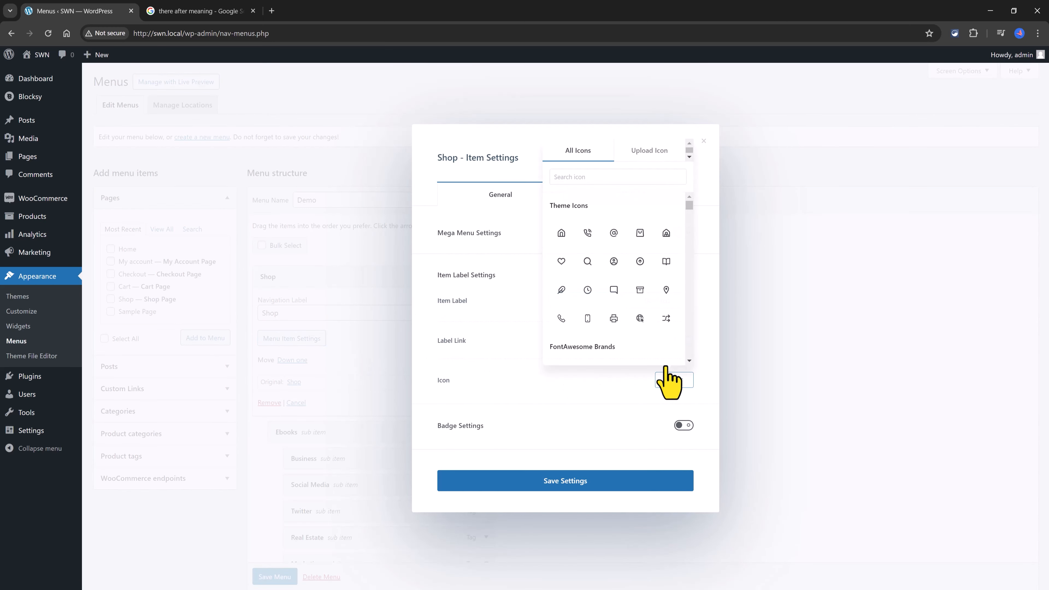
click(561, 233)
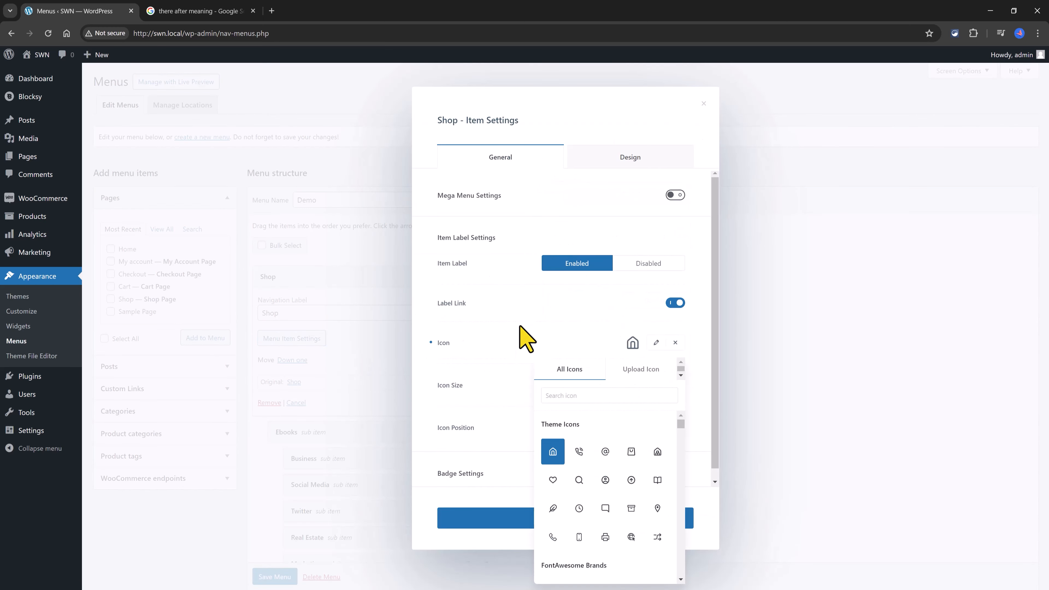
click(705, 430)
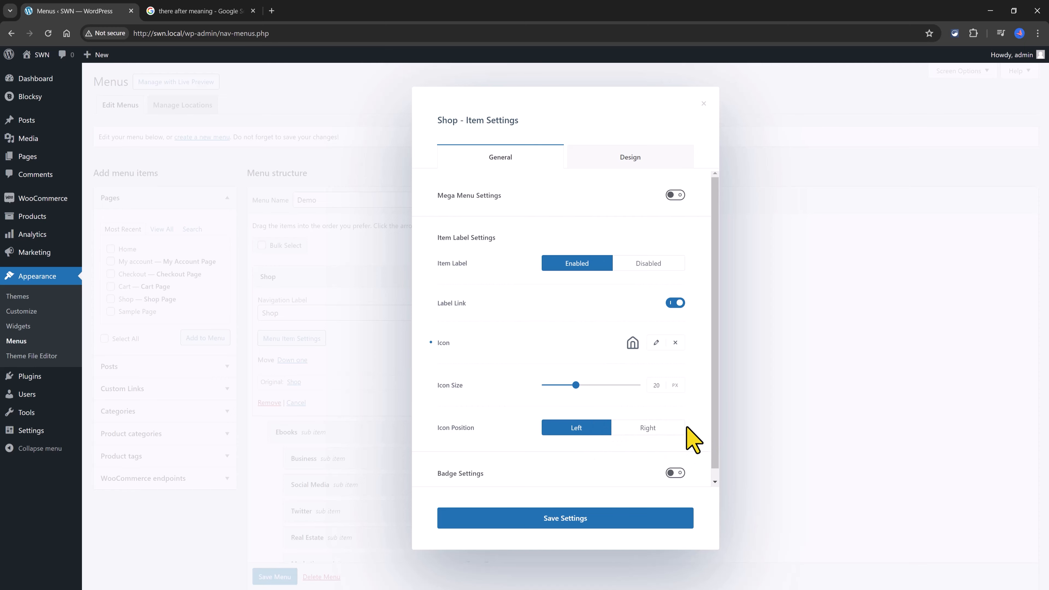
Step: Try disabling the Shop item's label, and preview the Shop submenu in the storefront header
click(649, 268)
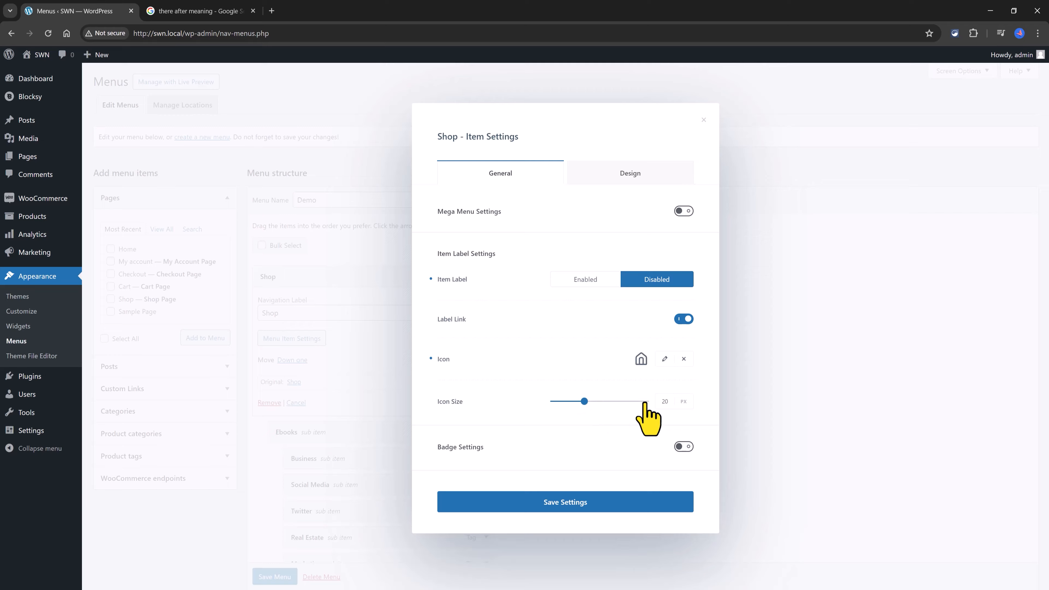
double_click(668, 401)
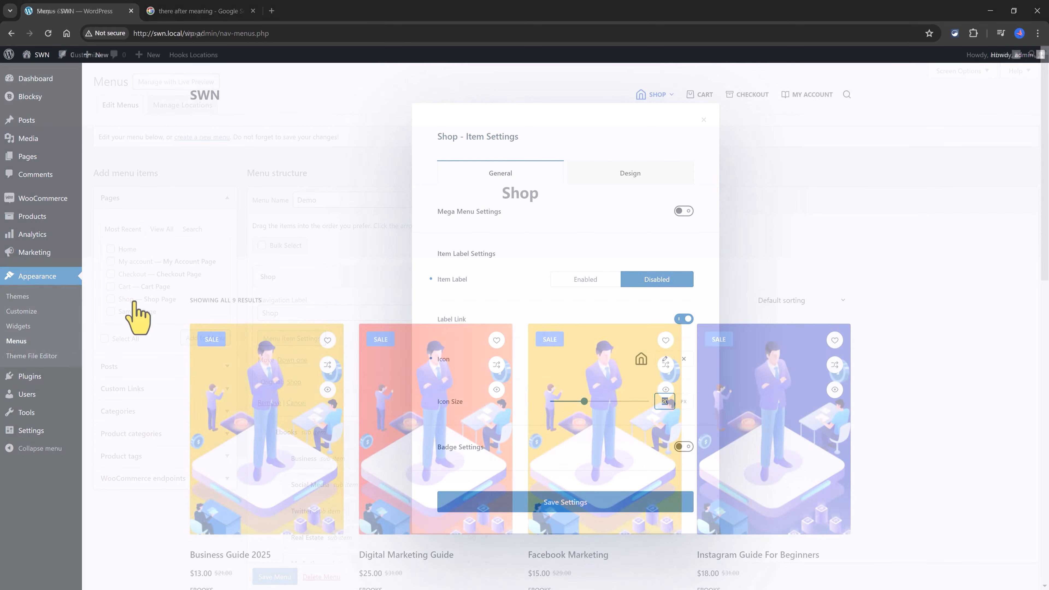
mouse_move(645, 105)
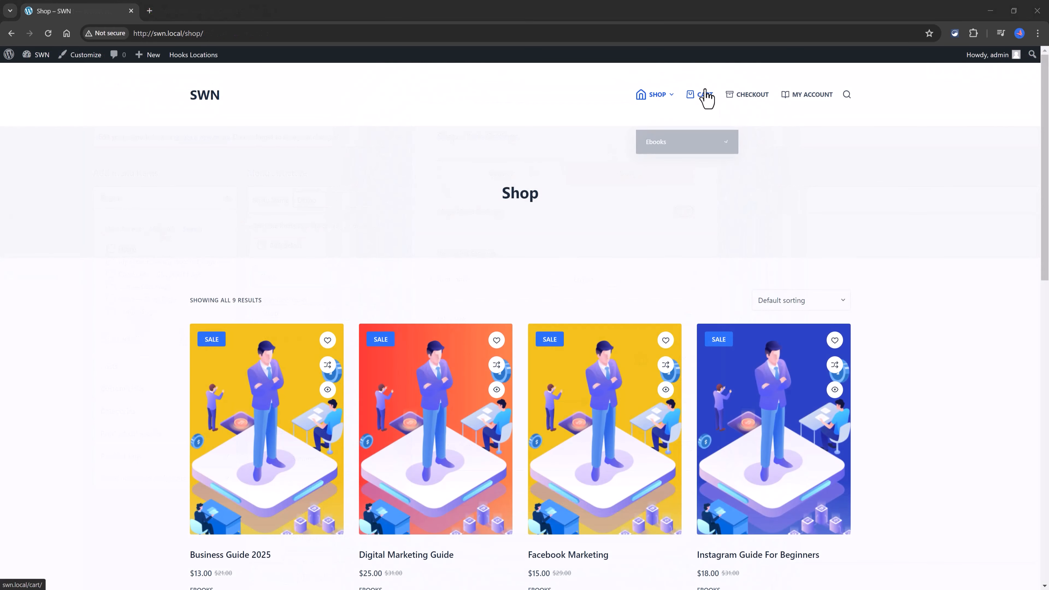
mouse_move(684, 138)
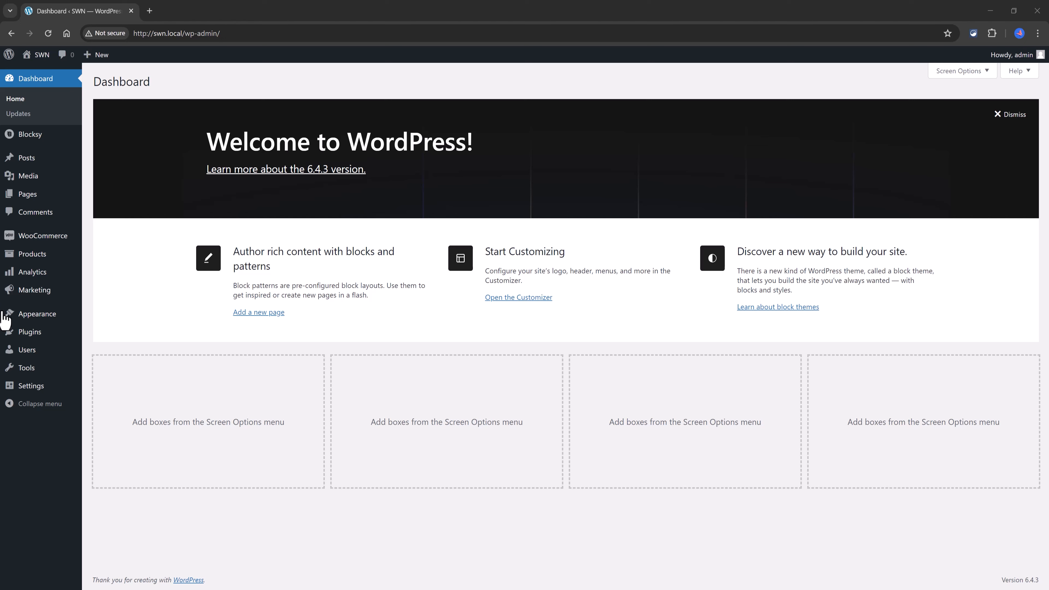
Step: Enable Scroll to Top in the theme customizer's general options and look through the general and design options for buttons
mouse_move(42, 316)
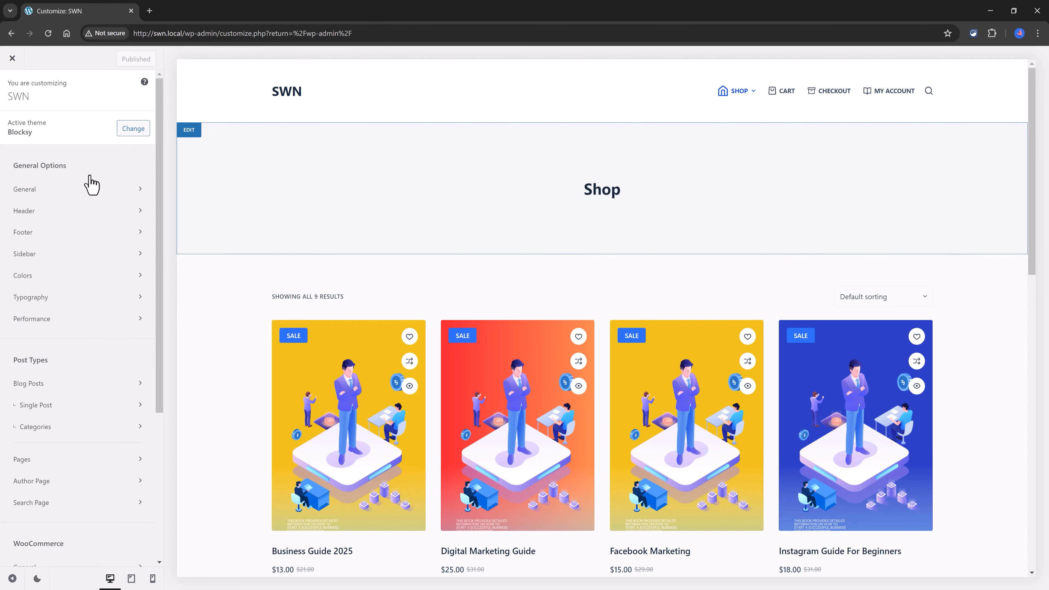
click(75, 195)
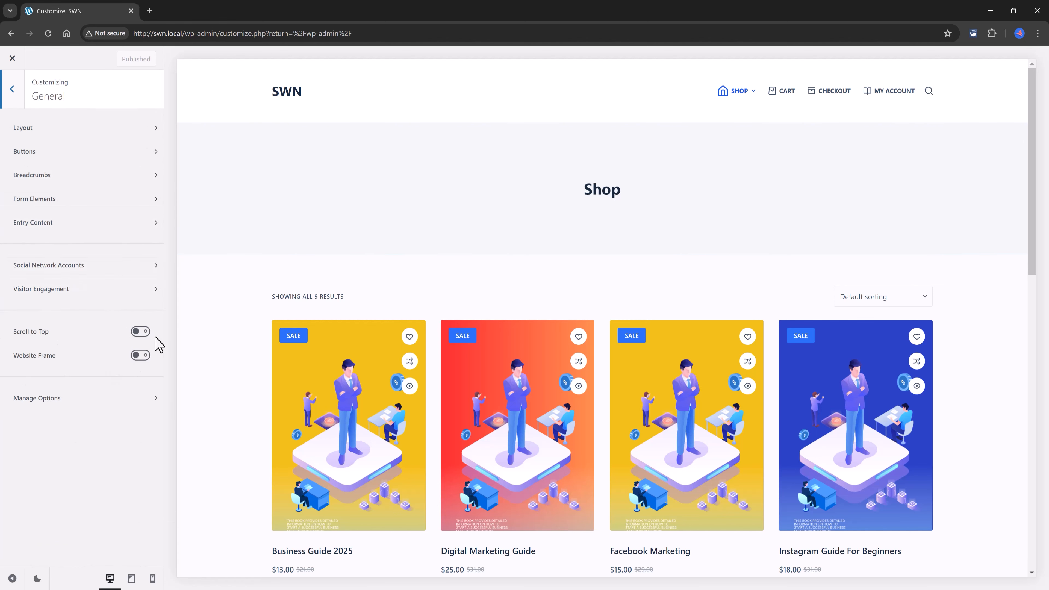
click(140, 333)
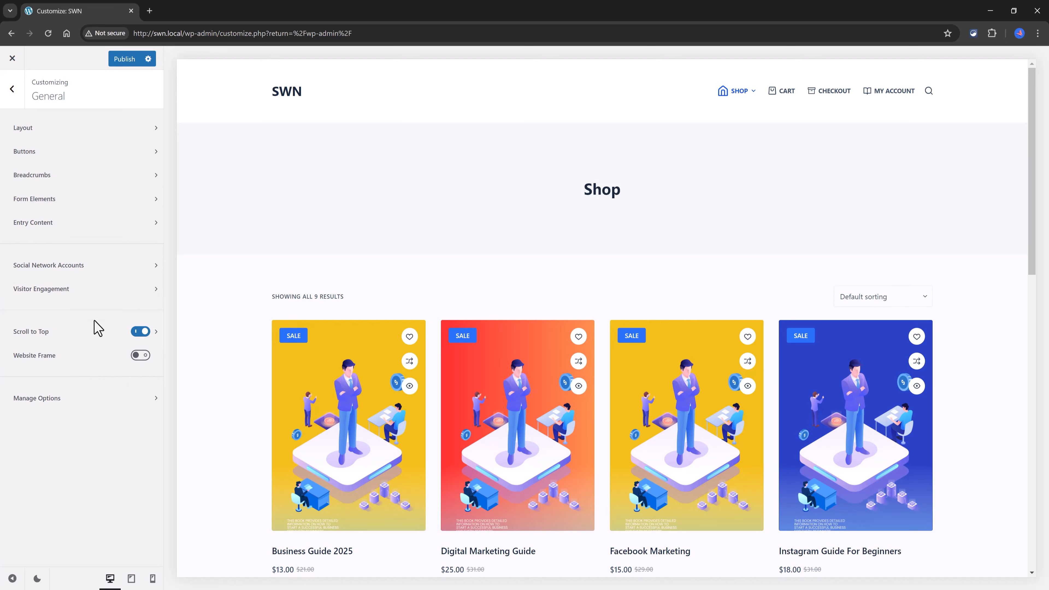
click(16, 151)
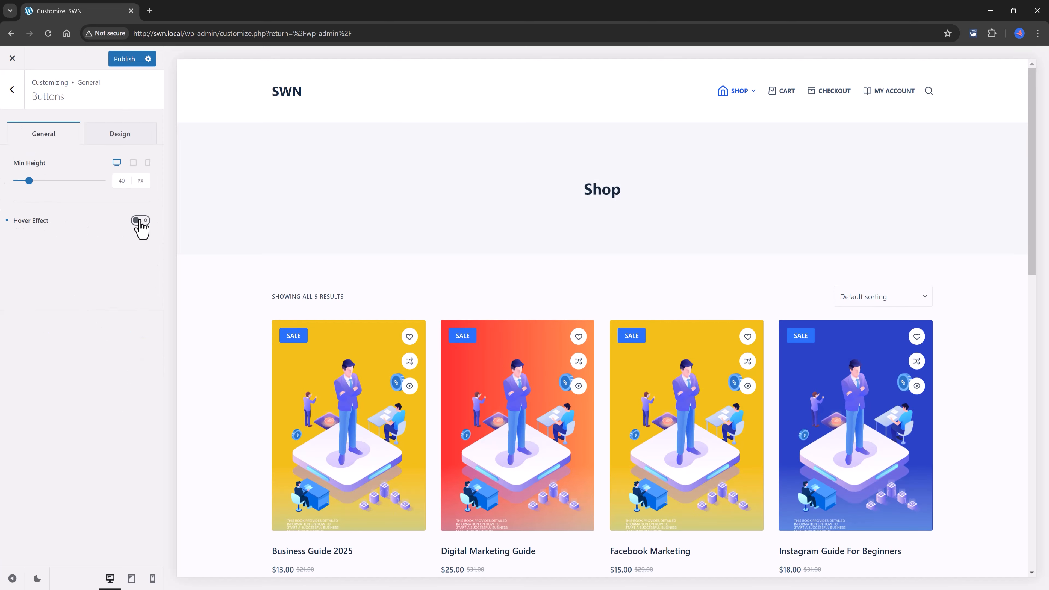
click(124, 145)
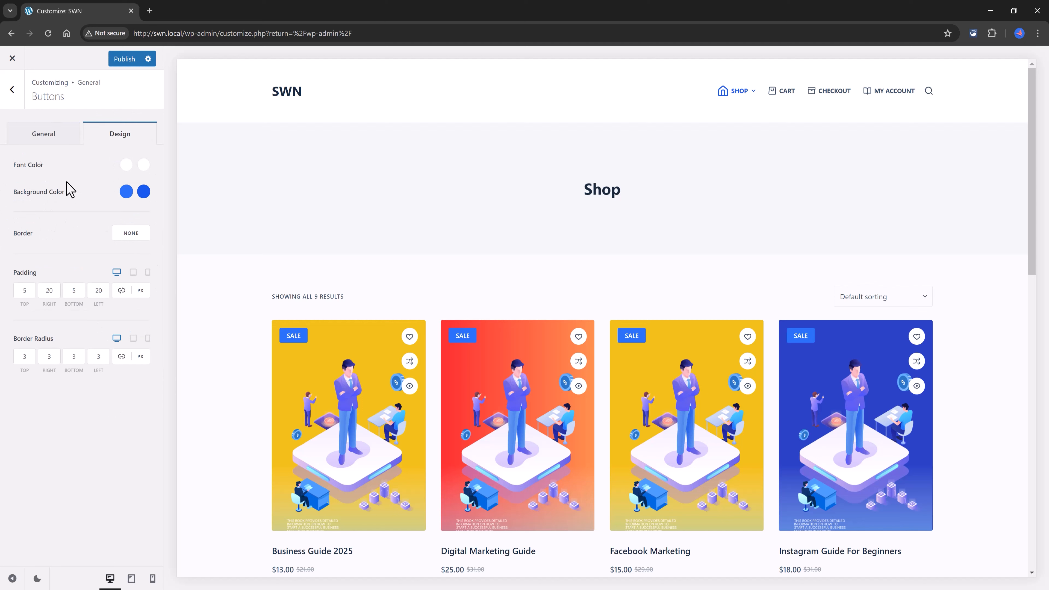
Step: Set the breadcrumbs separator to the solid arrow and switch on Shop Page in Breadcrumbs
click(94, 188)
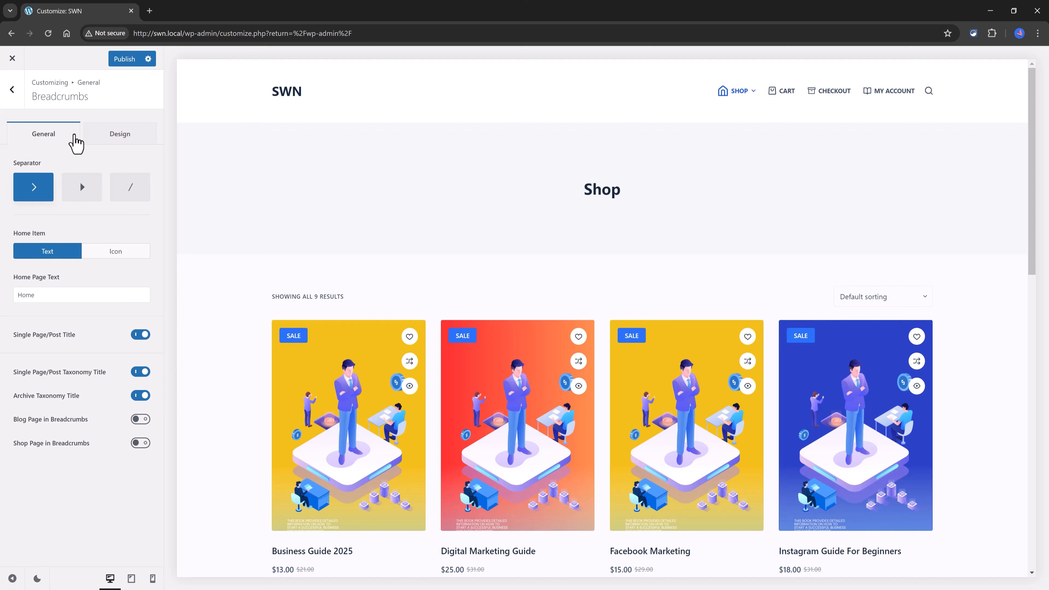
click(81, 187)
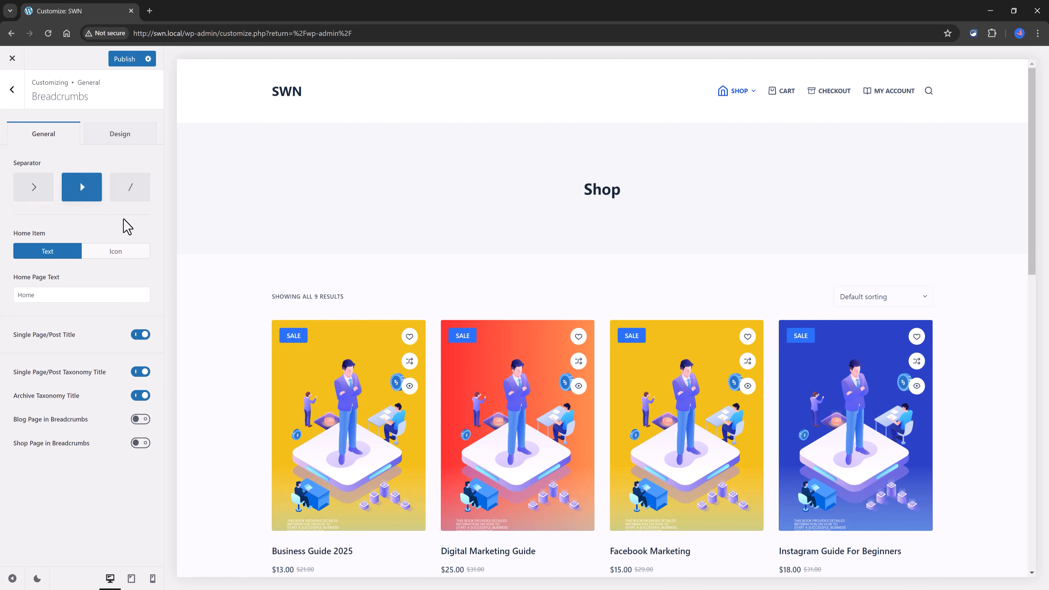
click(141, 443)
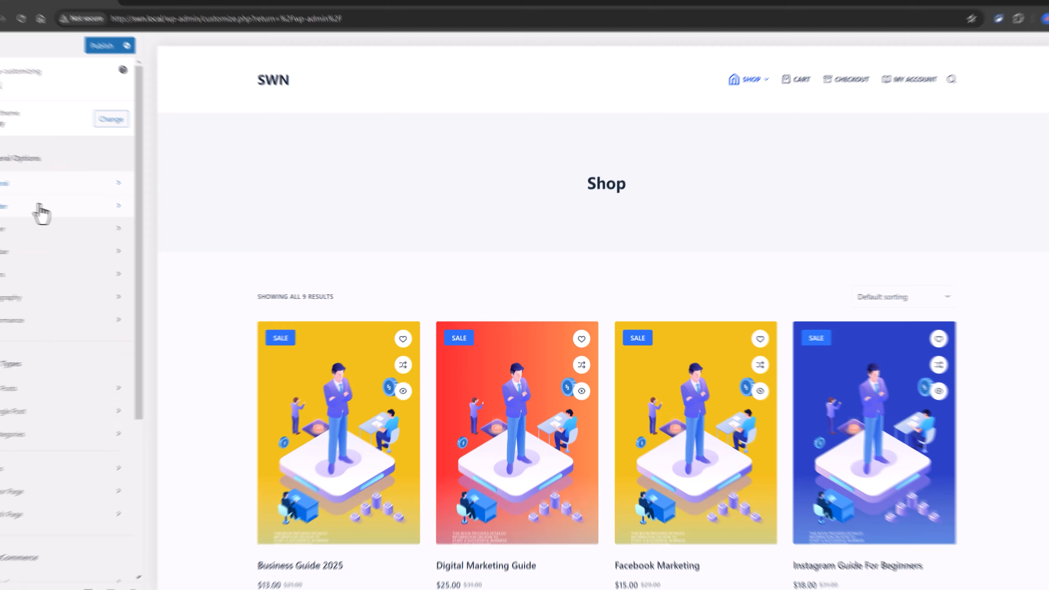
Step: Add the Wishlist element to the middle row of the desktop header, after Search
click(41, 212)
scroll(81, 363, down, 5)
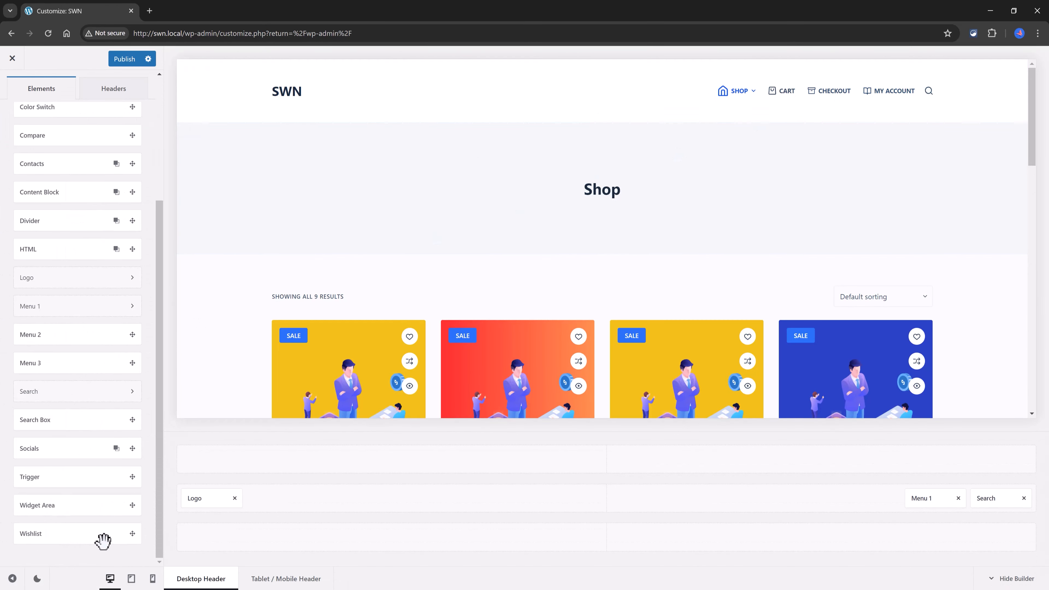
drag(102, 542, 867, 509)
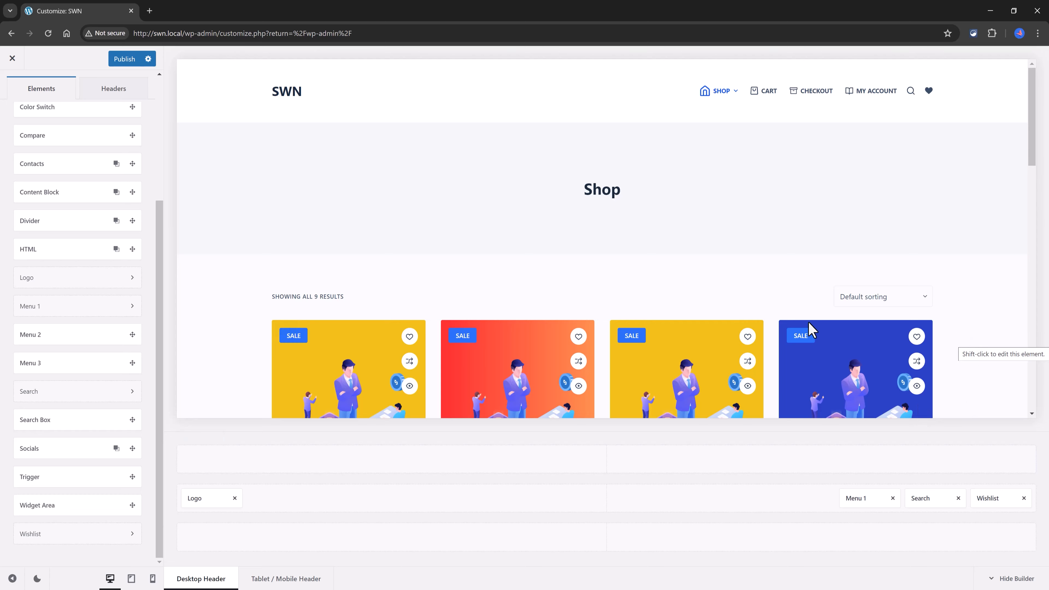
scroll(127, 466, up, 5)
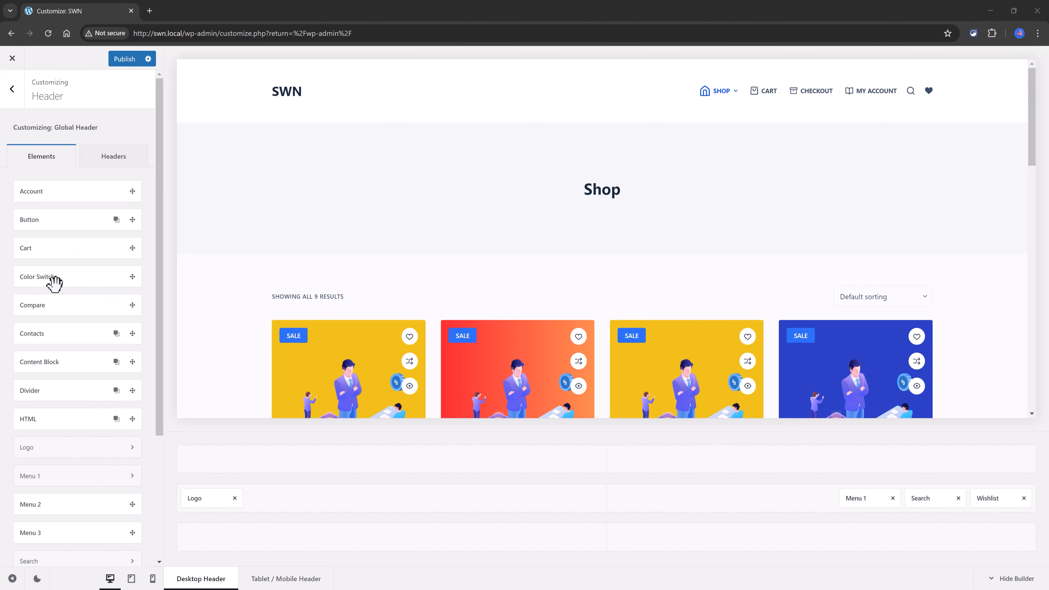
Step: Add the Color Switch element to the desktop header's main row after Wishlist, and test switching dark mode on and off in the storefront
drag(54, 283, 739, 508)
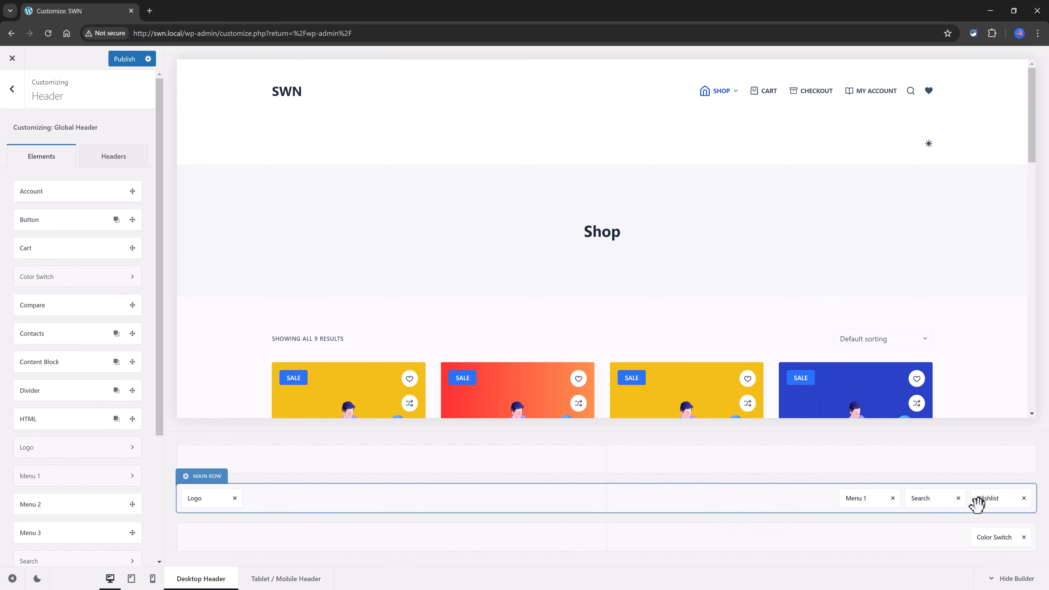
drag(997, 537, 1000, 498)
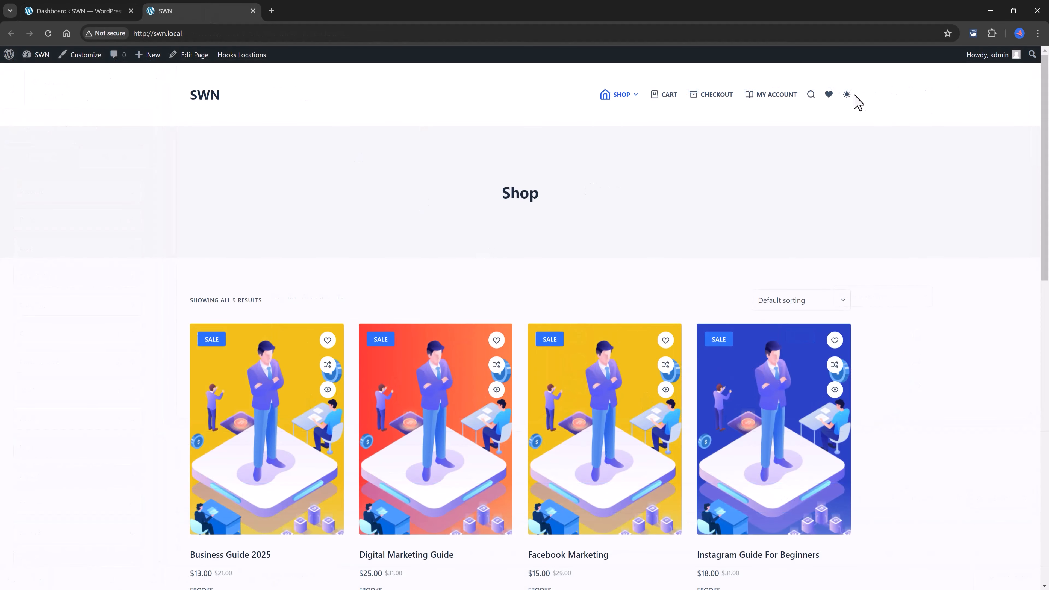
click(845, 95)
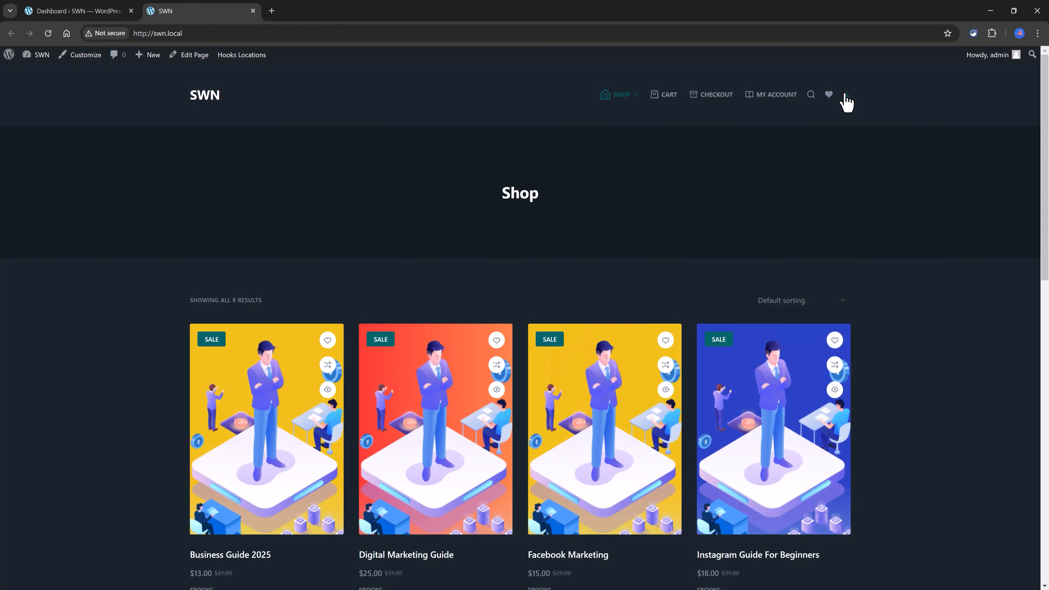
click(846, 95)
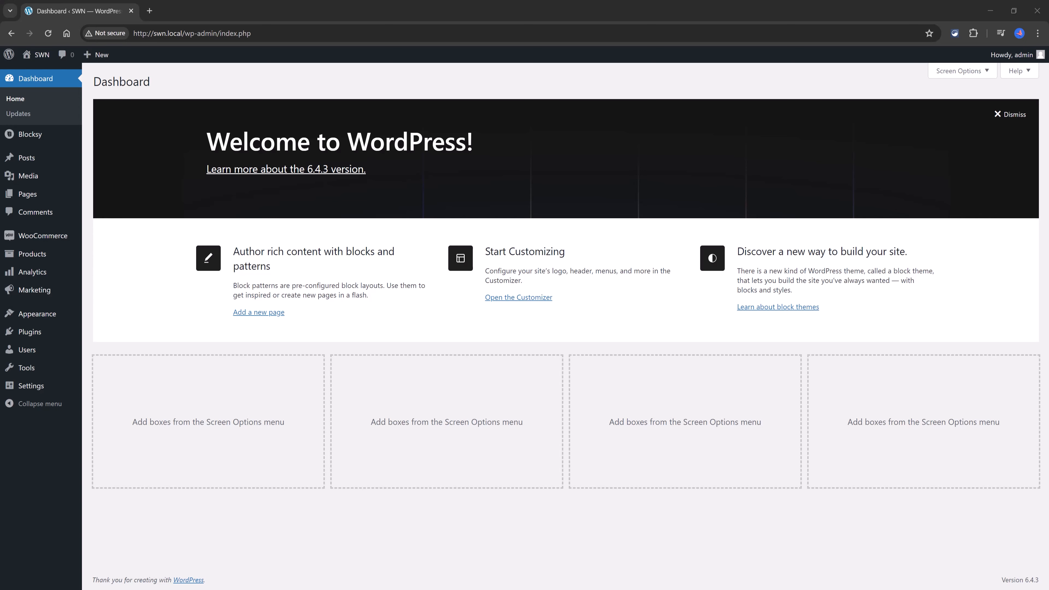
Step: Set the shop's product card layout to the third type in the customizer's Product Archives options
mouse_move(40, 237)
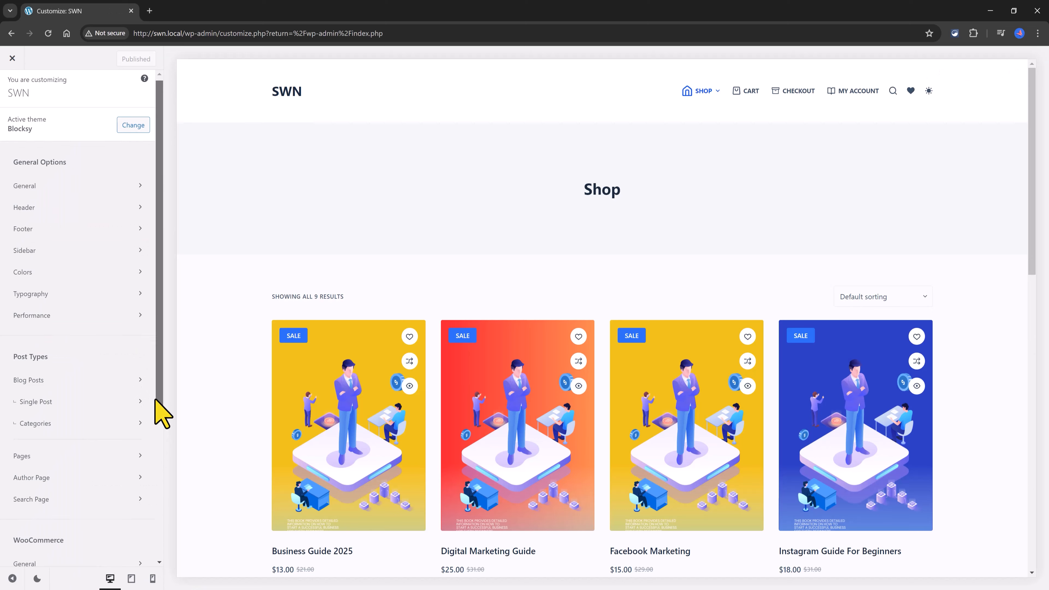
drag(159, 410, 144, 498)
click(85, 451)
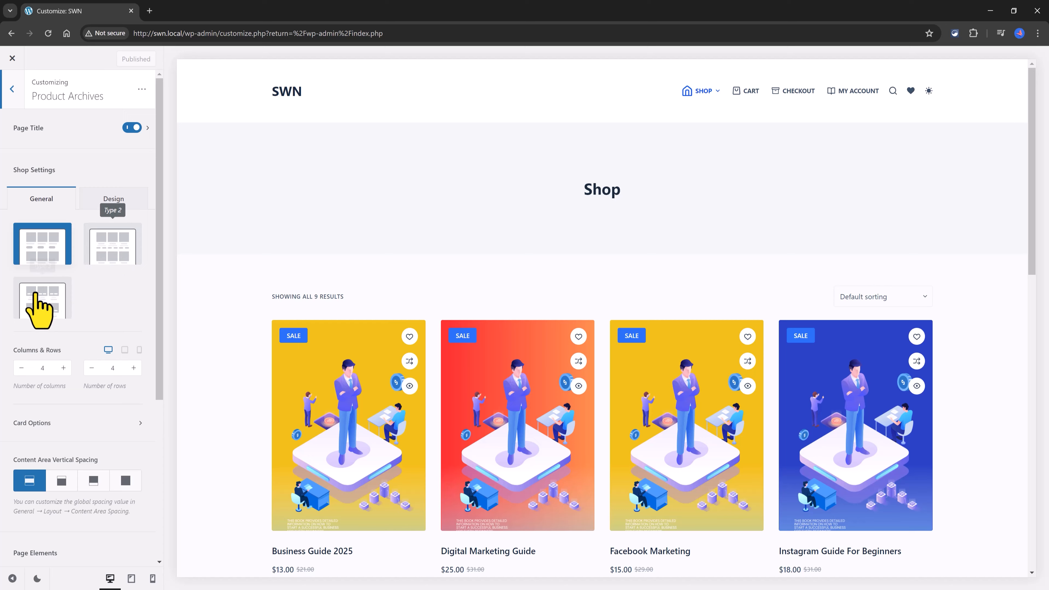
scroll(137, 254, down, 2)
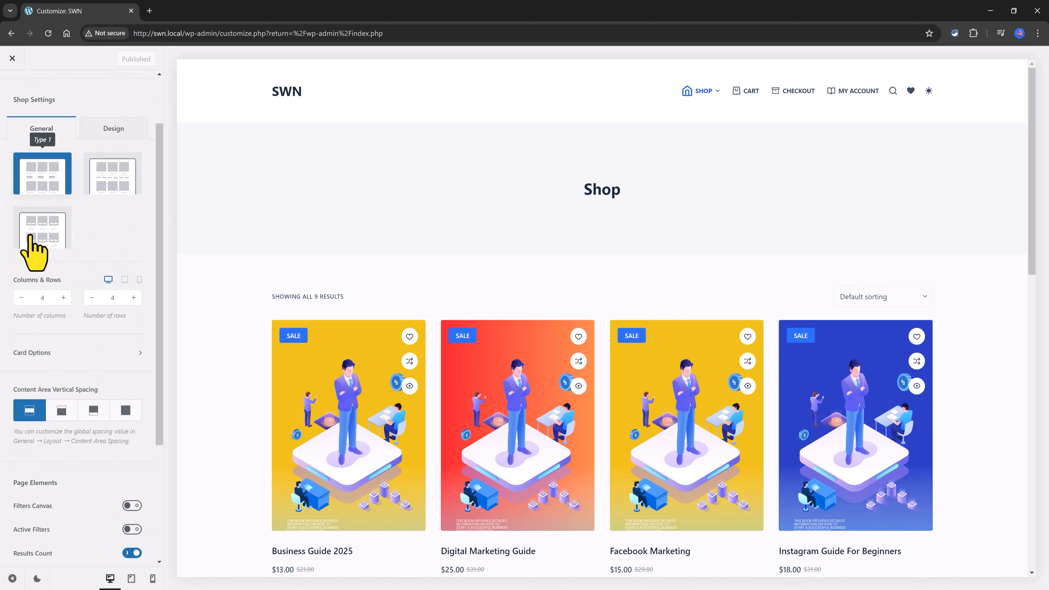
click(39, 233)
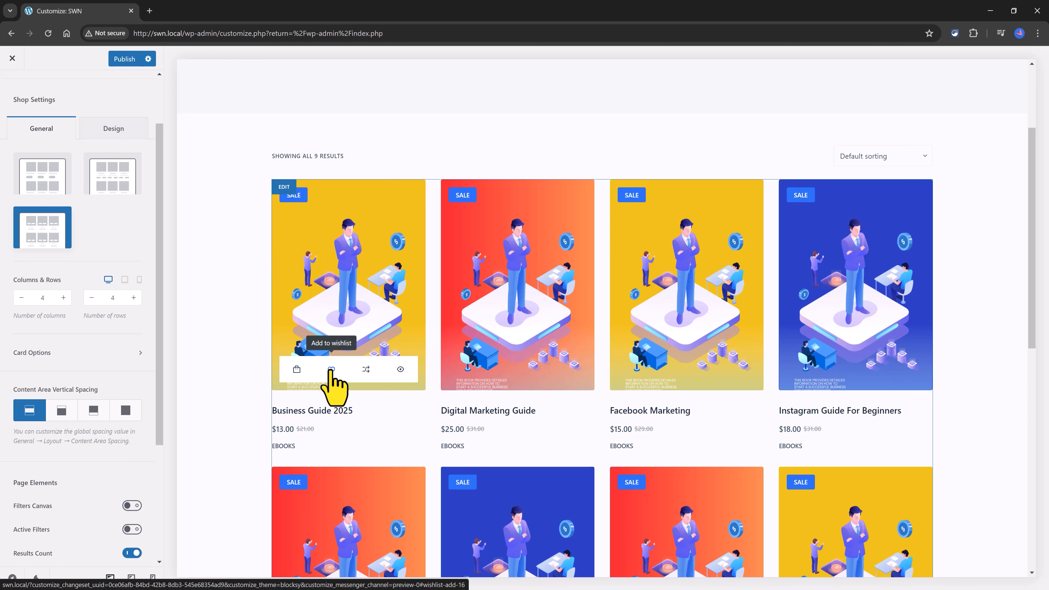
Step: Set the Product Image hover effect to Zoom In in the product archive's Card Options
scroll(103, 454, up, 2)
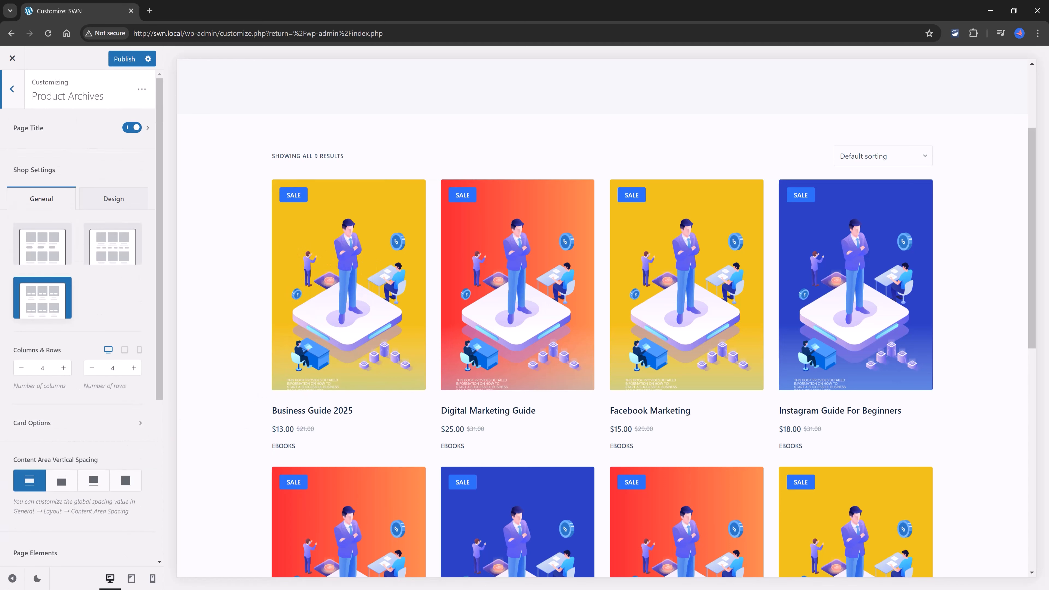
click(133, 422)
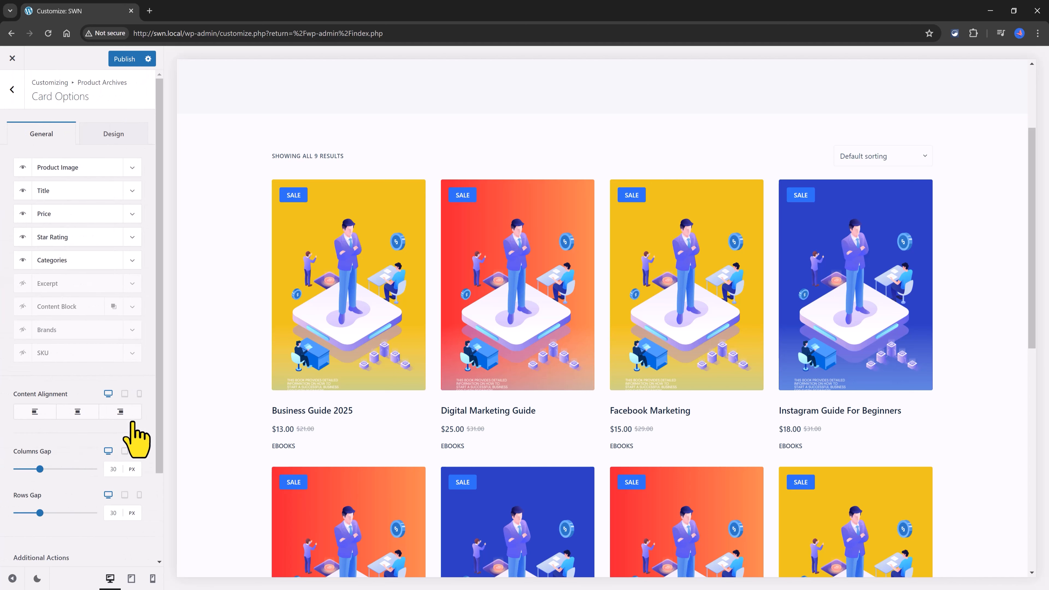
click(132, 166)
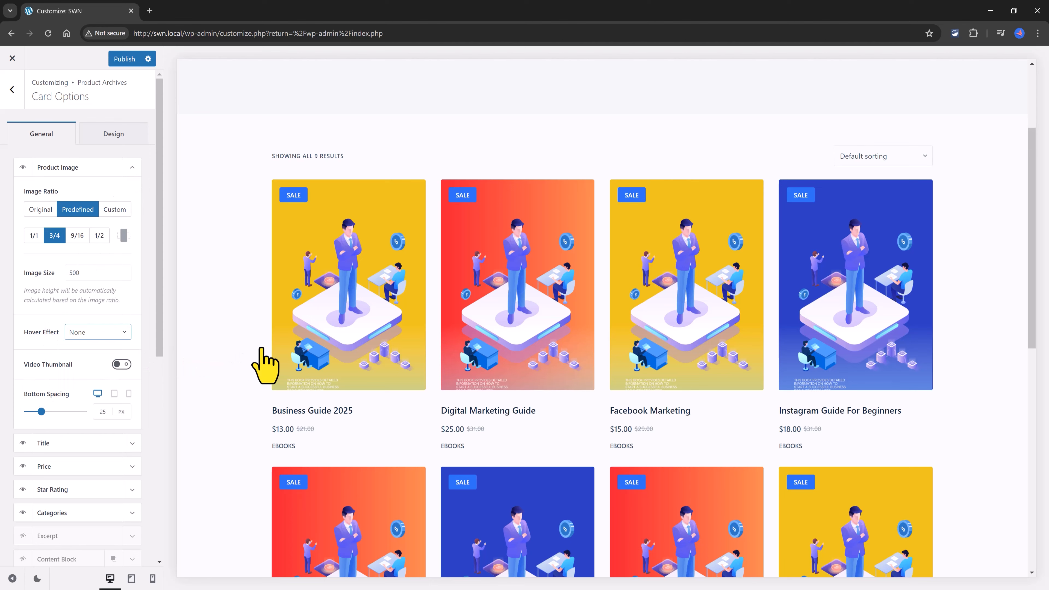
mouse_move(338, 347)
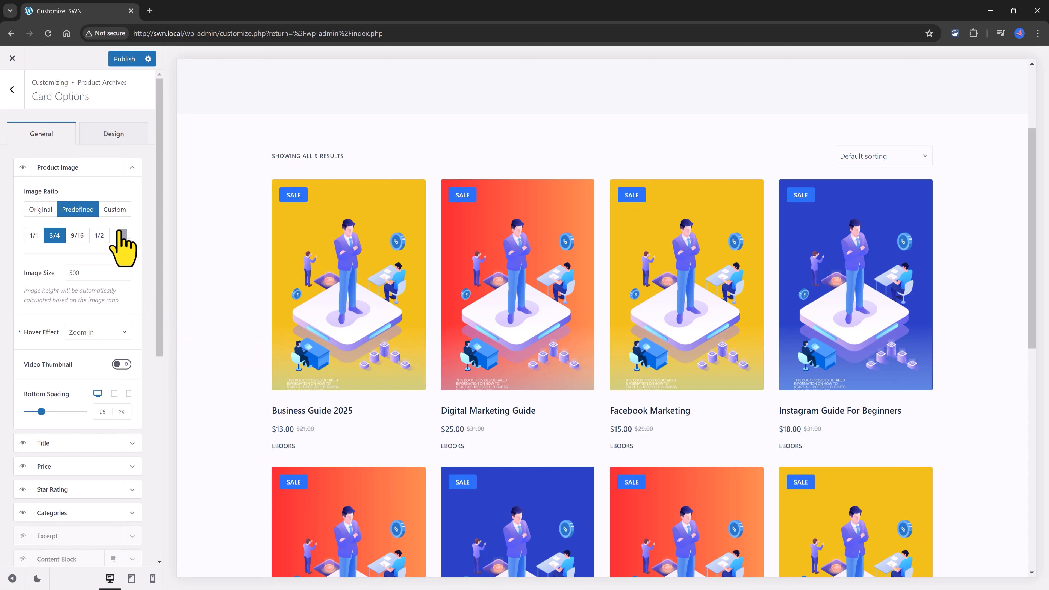
click(131, 167)
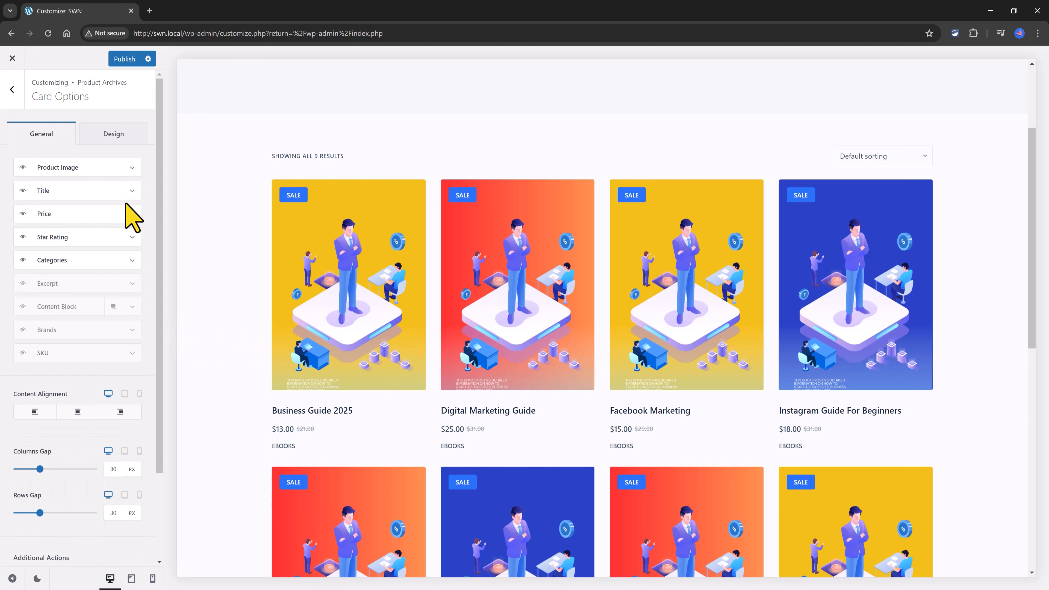
Step: Set the Categories style to Button in the product card options and publish the changes
click(133, 263)
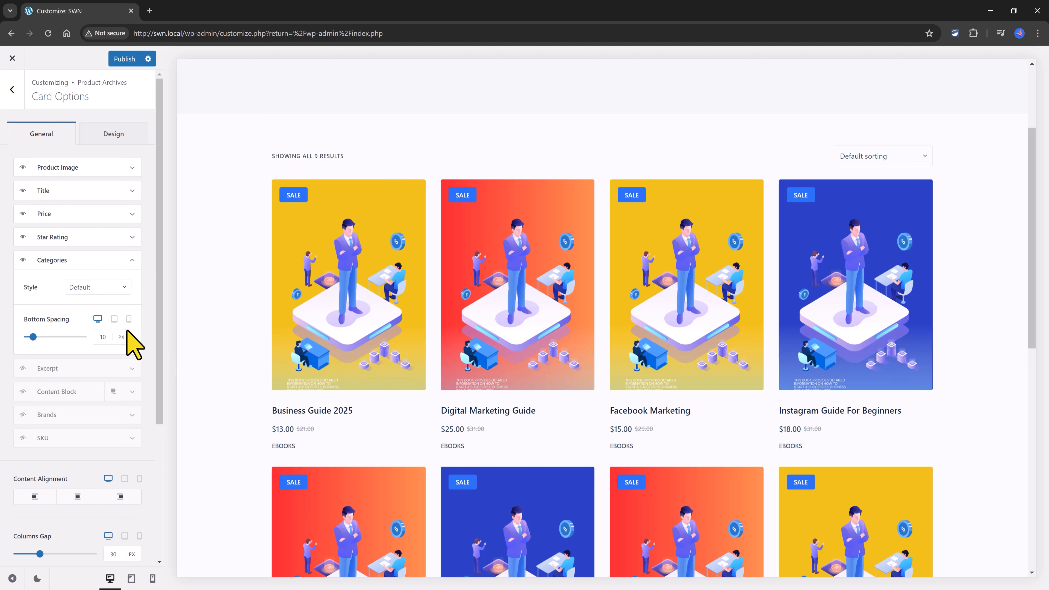
click(100, 287)
click(99, 328)
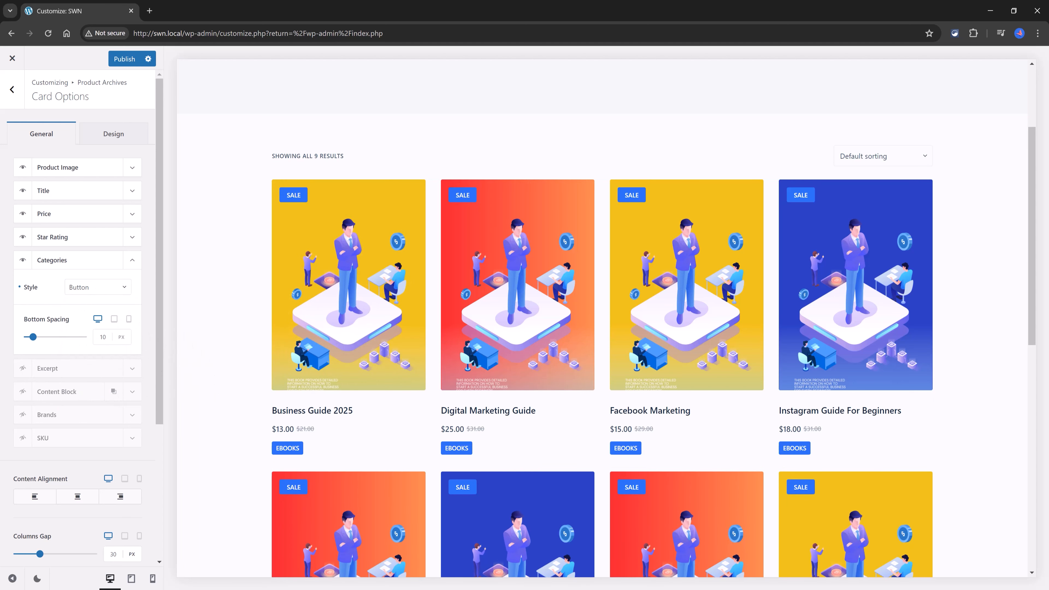
click(12, 89)
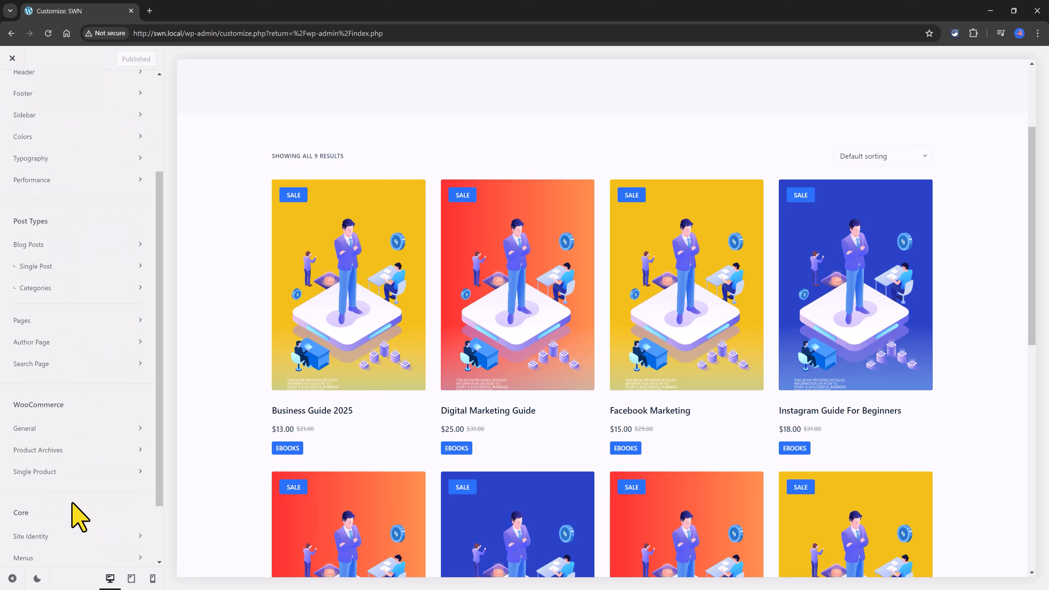
Step: Look through WooCommerce's Checkout Page options and the shop preview in the customizer, and return to the dashboard
scroll(67, 366, down, 2)
click(66, 352)
click(145, 268)
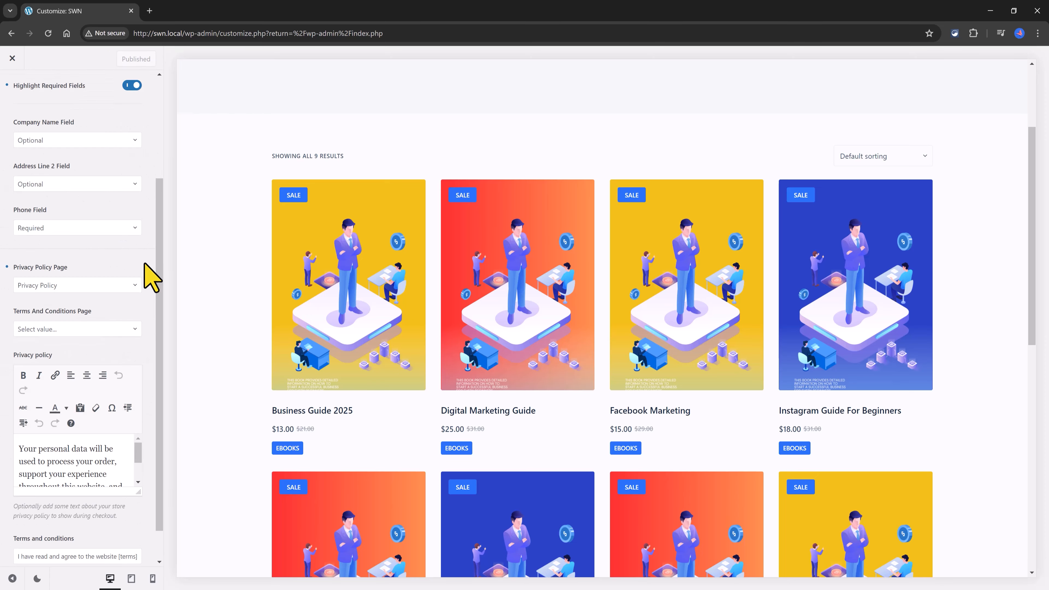
scroll(363, 247, up, 3)
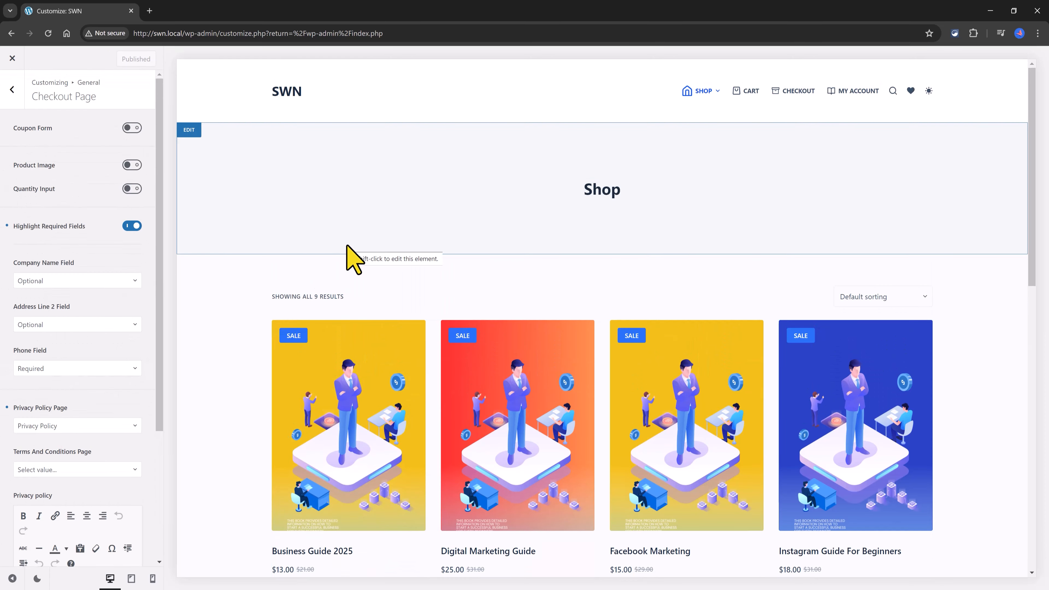
scroll(393, 134, down, 10)
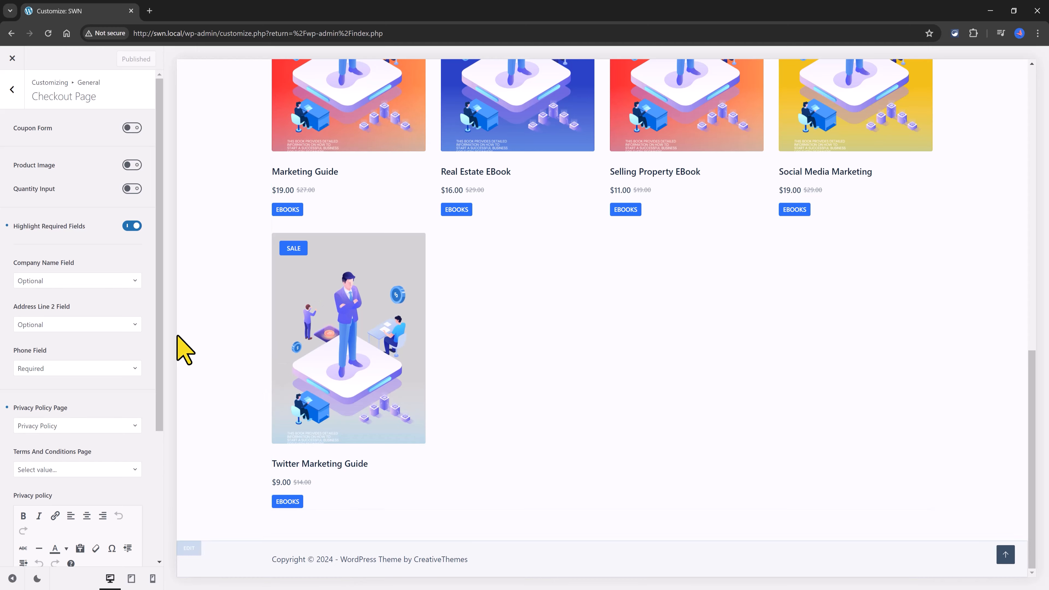
scroll(202, 281, up, 3)
click(12, 89)
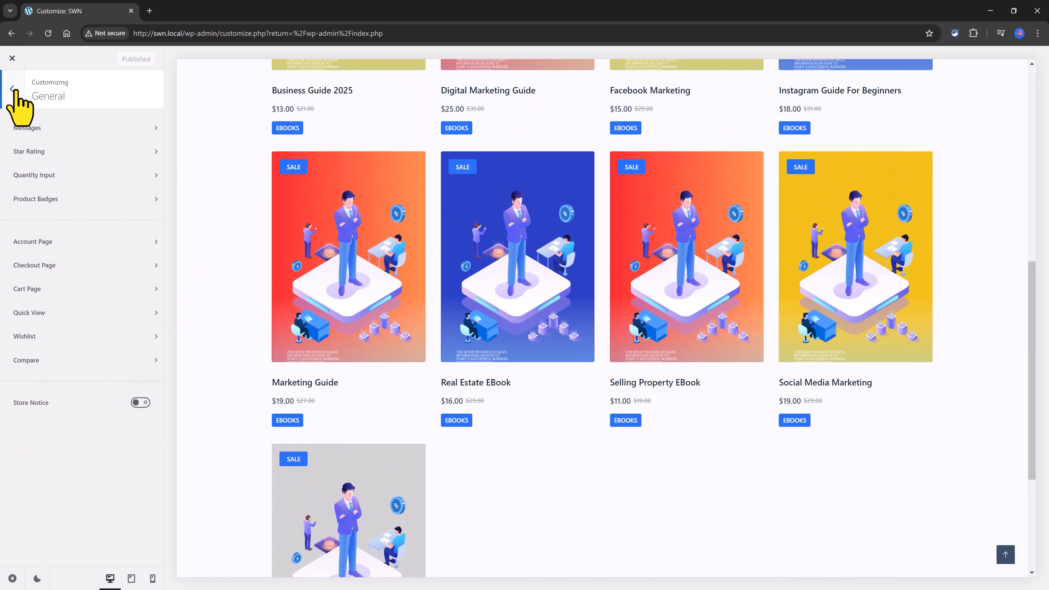
click(12, 58)
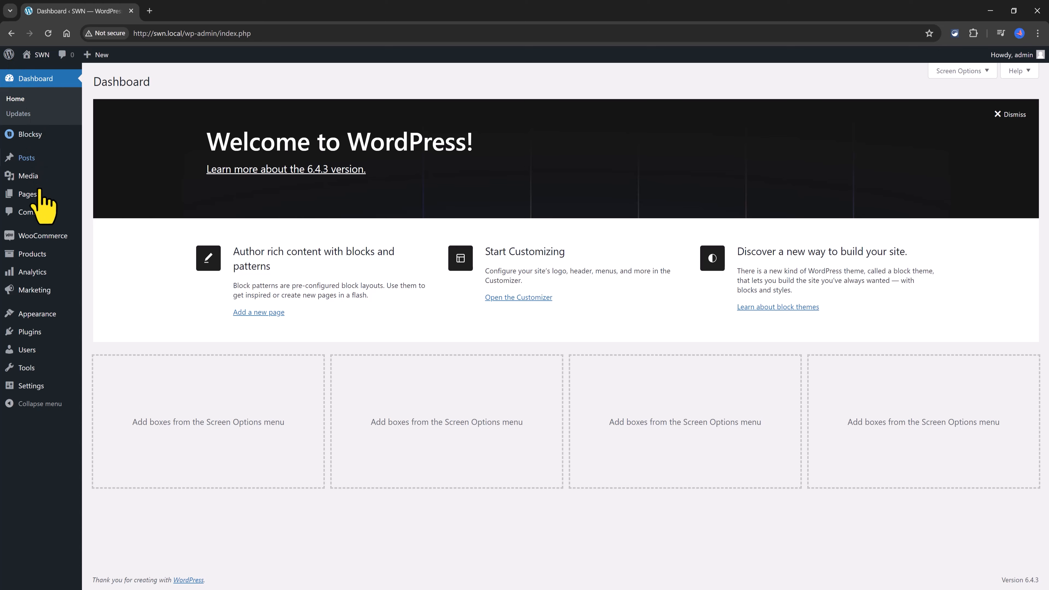
Step: Disable the header and footer for the Checkout page in its Blocksy page settings and update the page
click(28, 193)
click(124, 190)
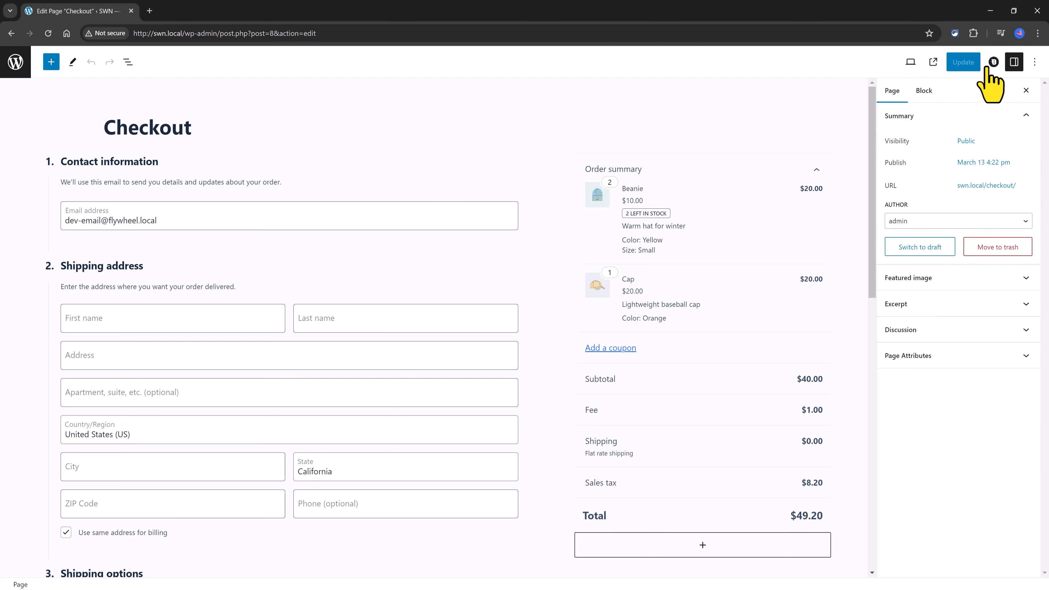
click(994, 62)
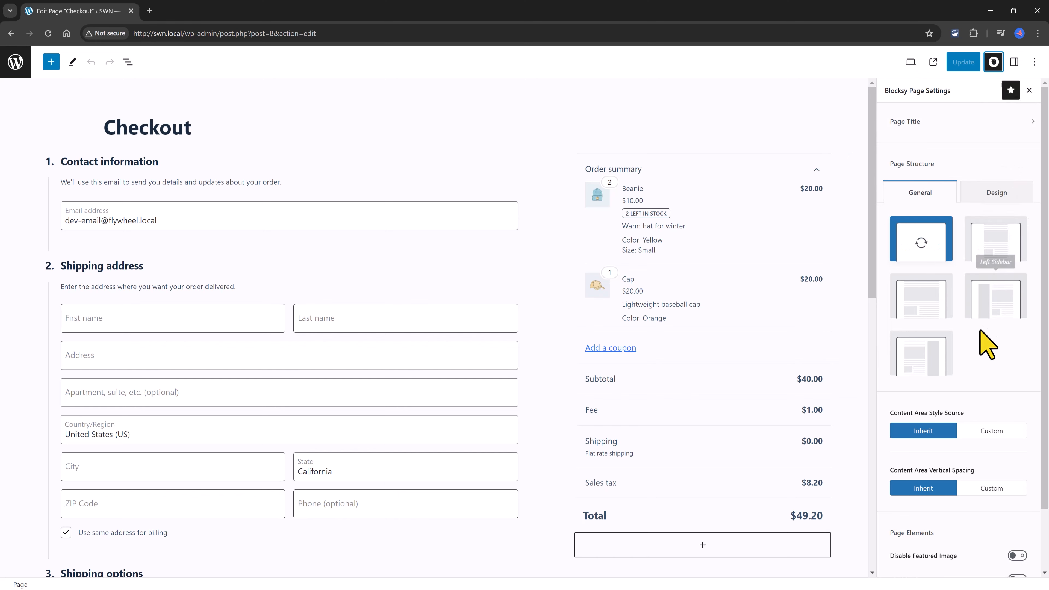
scroll(983, 348, down, 2)
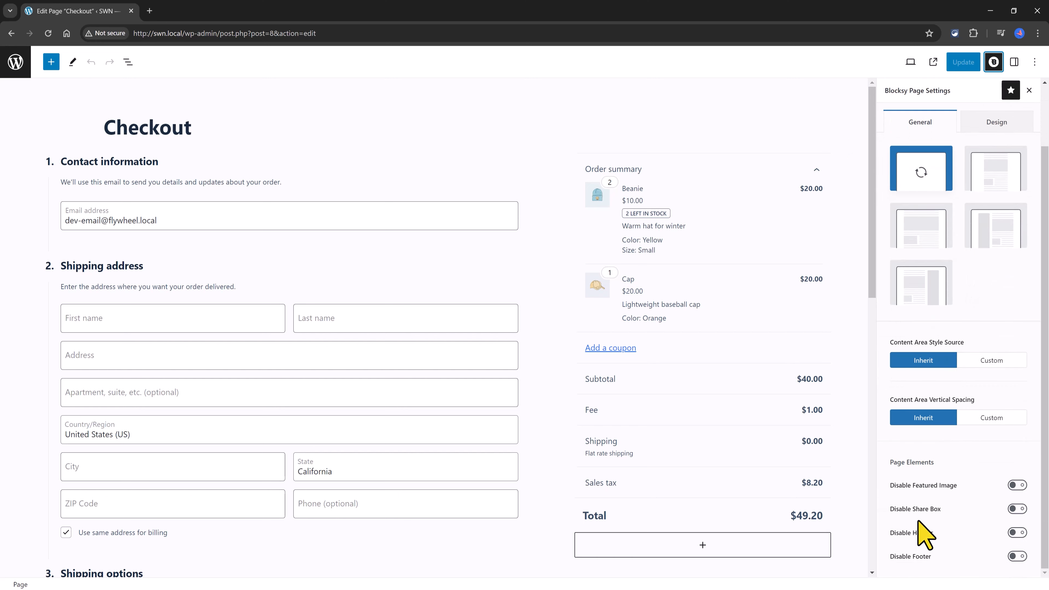
click(1018, 533)
click(1017, 556)
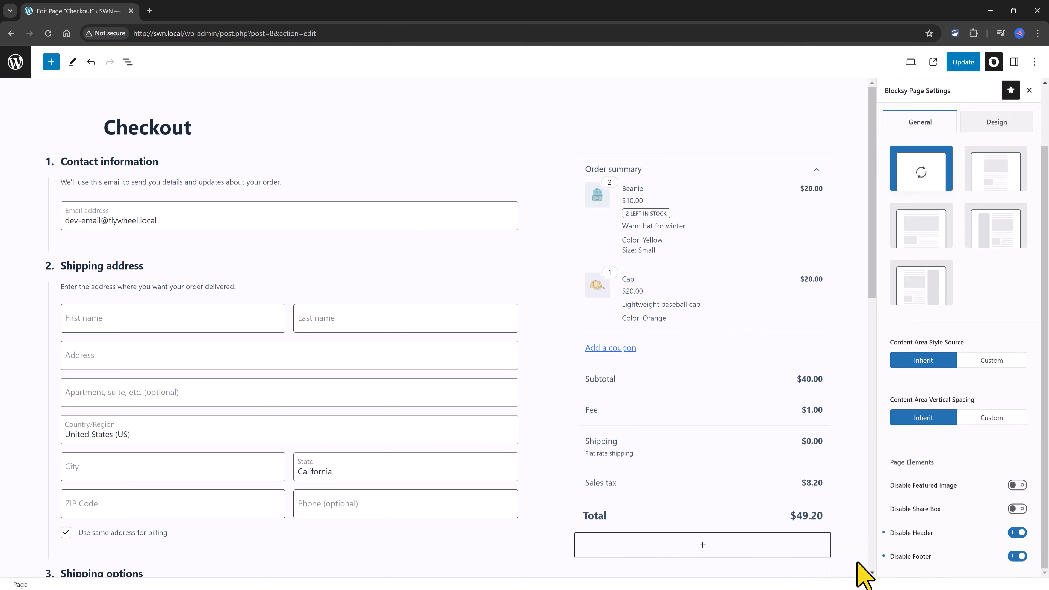
click(963, 62)
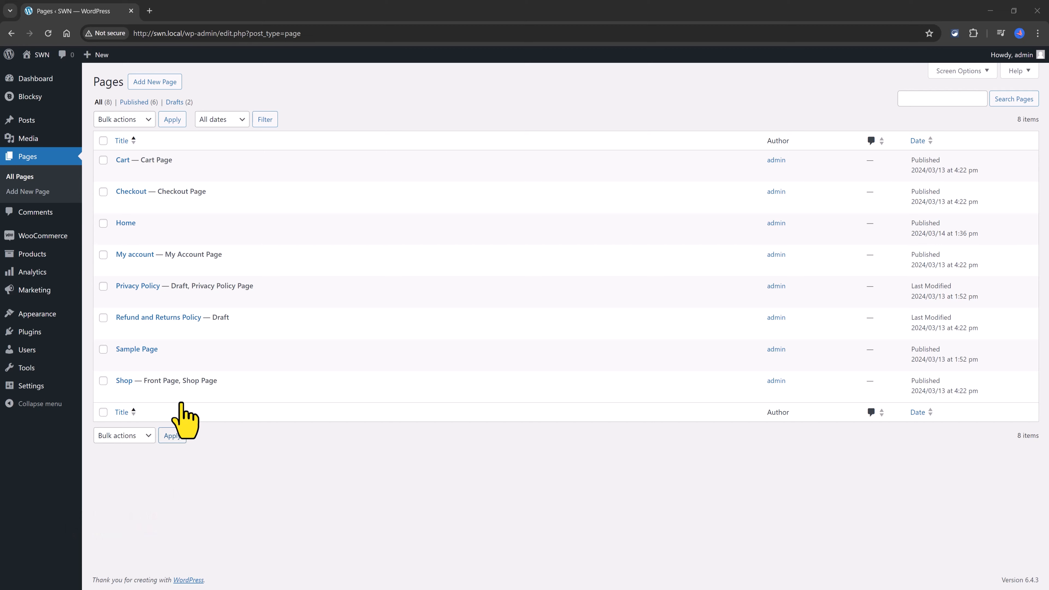
Step: Search the plugin directory for "wp mail smtp", and install and activate WP Mail SMTP by WPForms
mouse_move(45, 331)
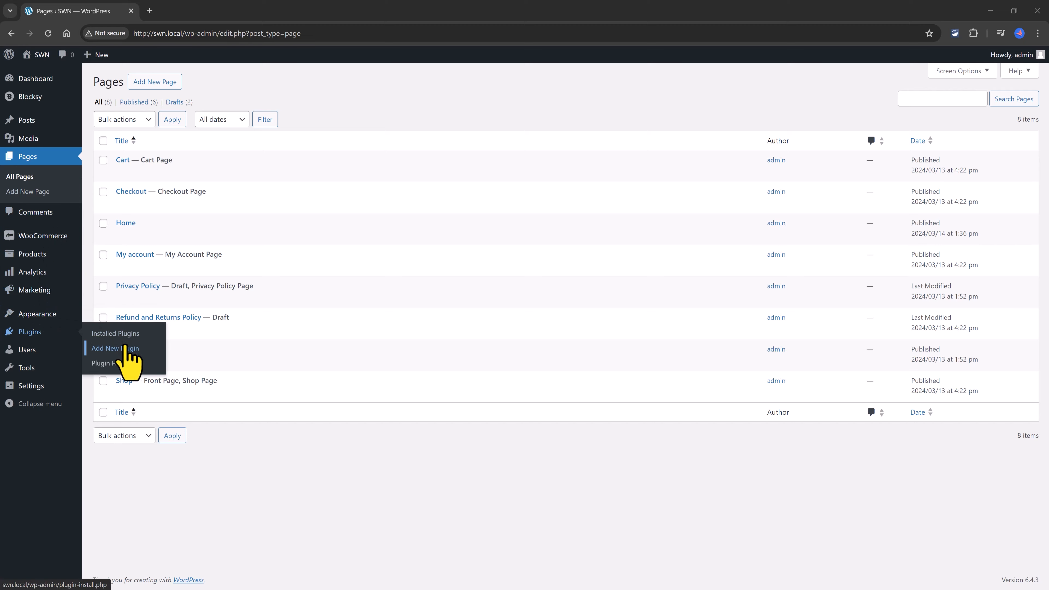
click(125, 347)
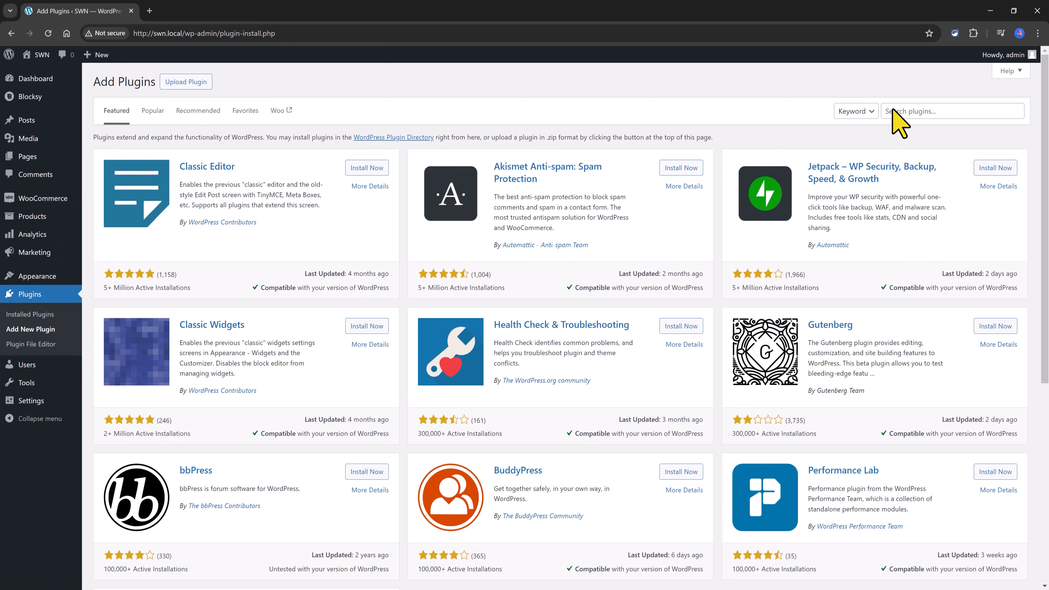
click(904, 112)
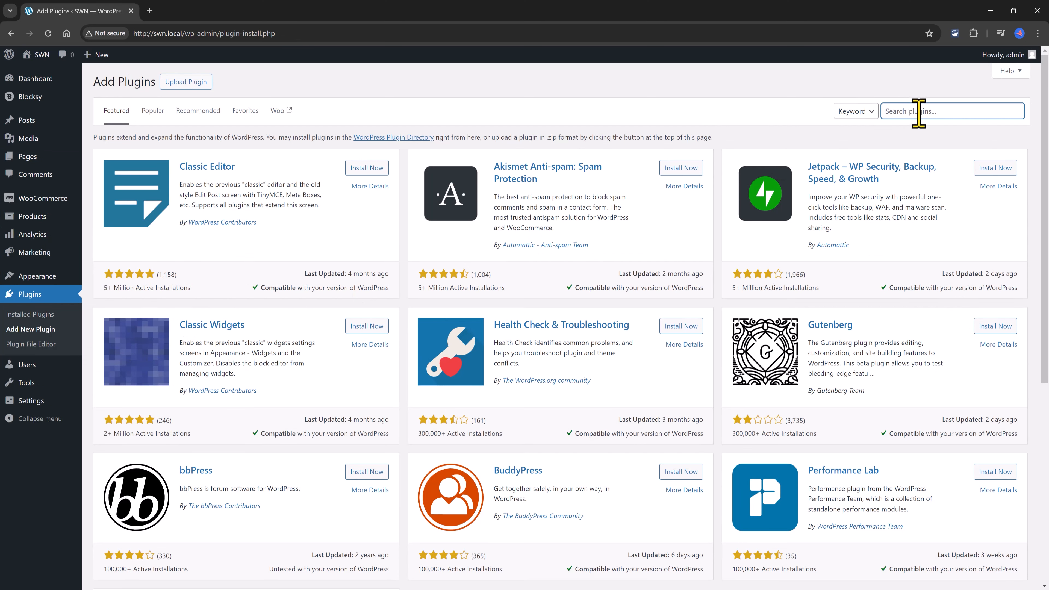
text(wp mail smtp)
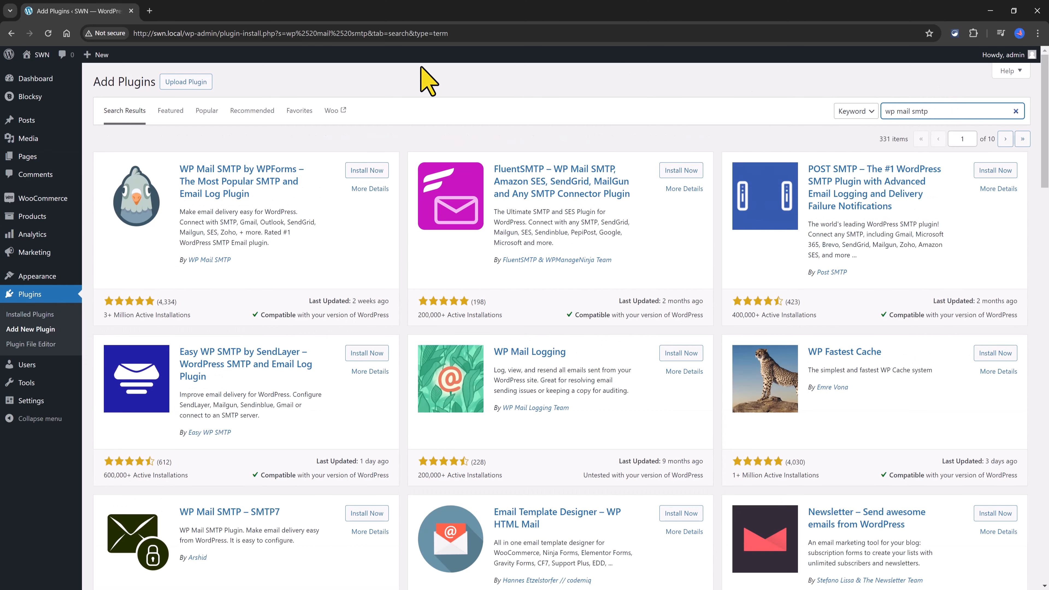
click(363, 173)
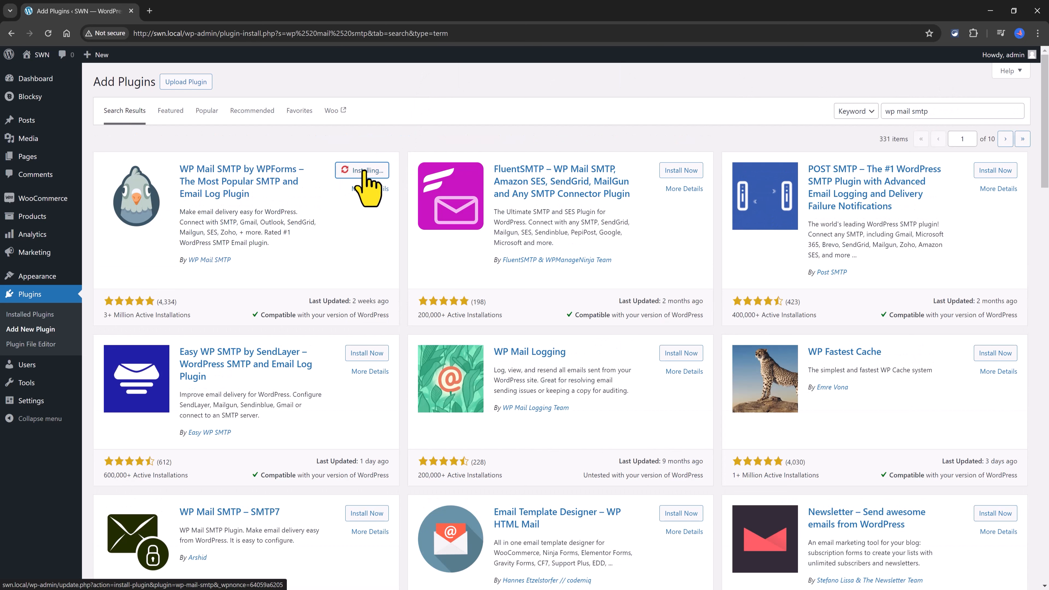
click(366, 172)
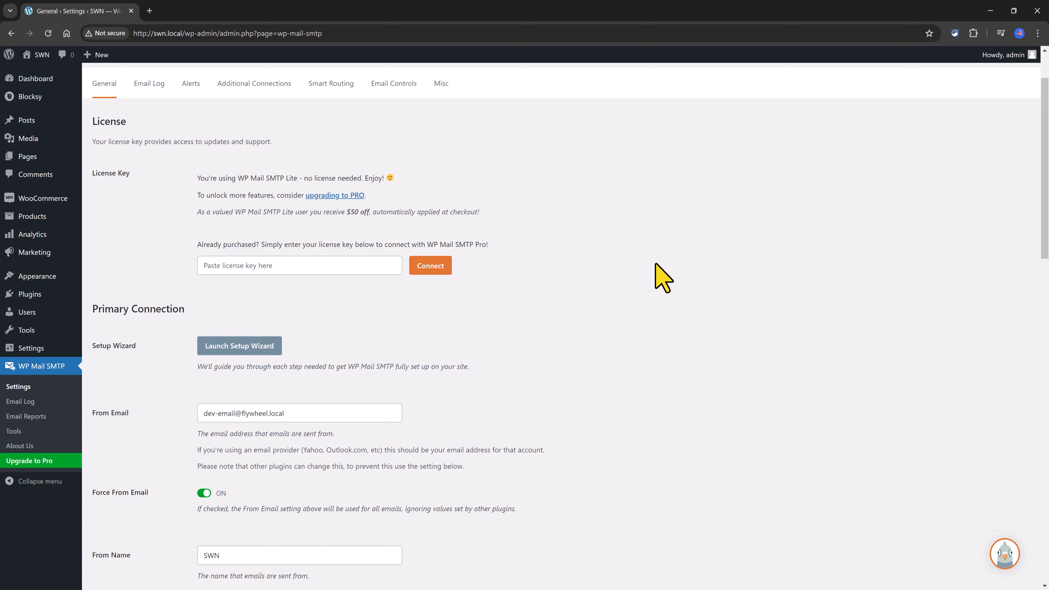
Step: Look through WP Mail SMTP's general settings, from the license key to the primary connection's sender and return path options
click(227, 267)
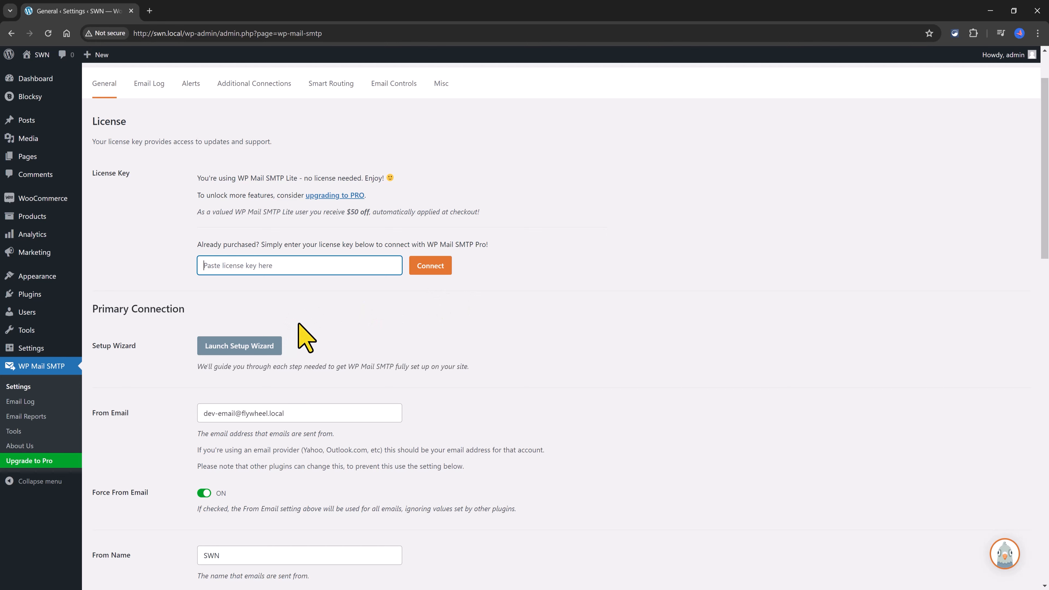
click(373, 340)
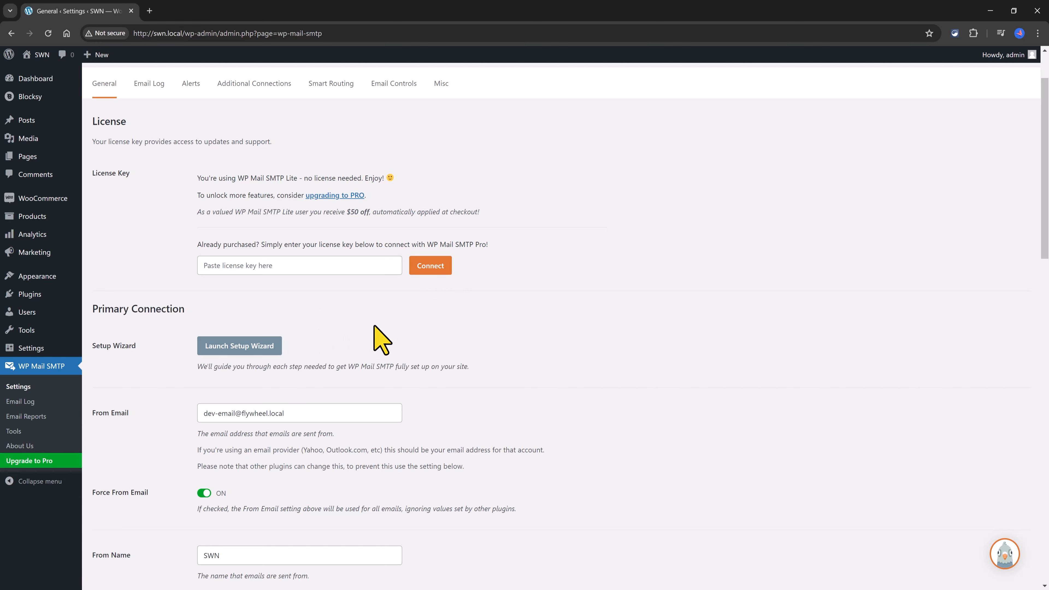
scroll(551, 324, down, 3)
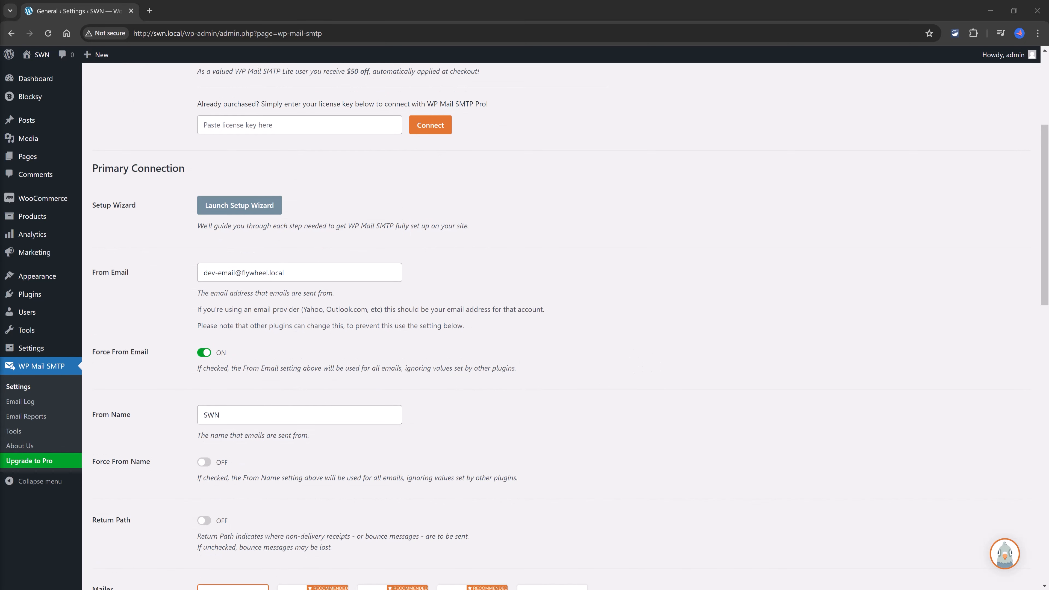
Step: Turn on the Return Path option in the primary connection's settings, keeping the existing From Email address
triple_click(253, 272)
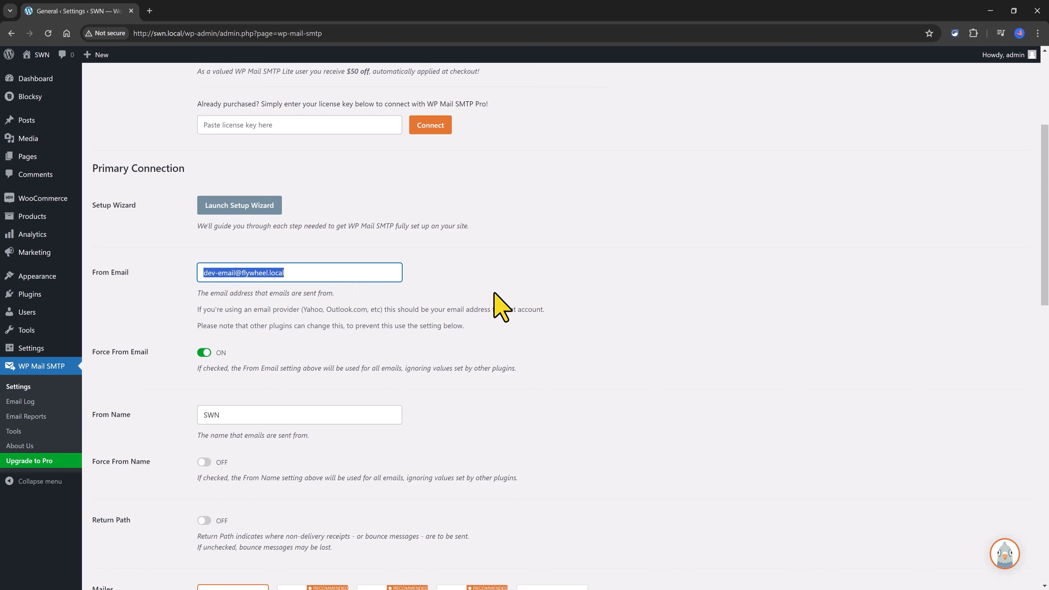
click(532, 296)
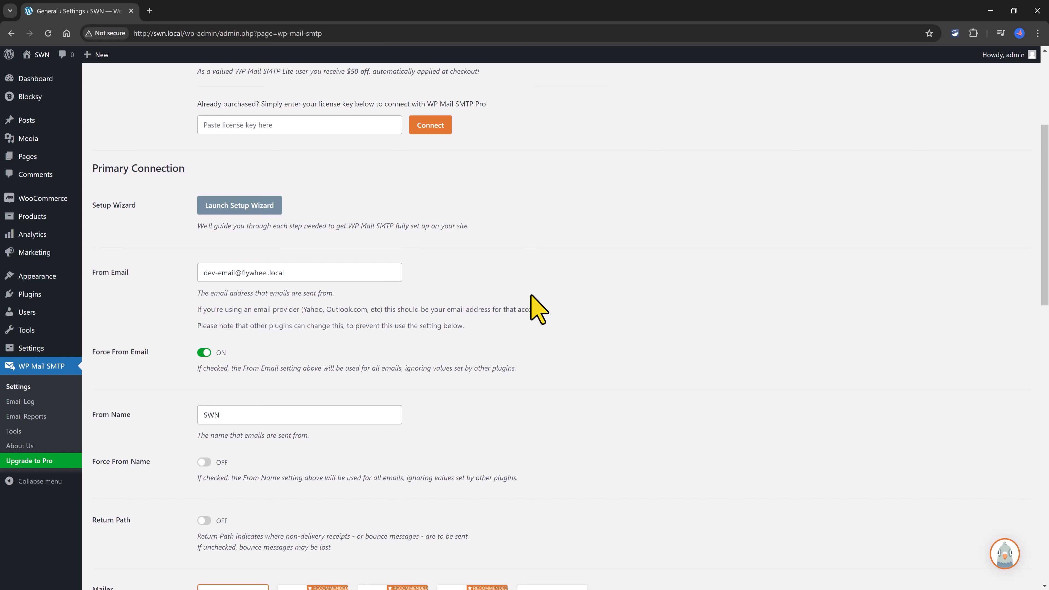
scroll(307, 396, down, 3)
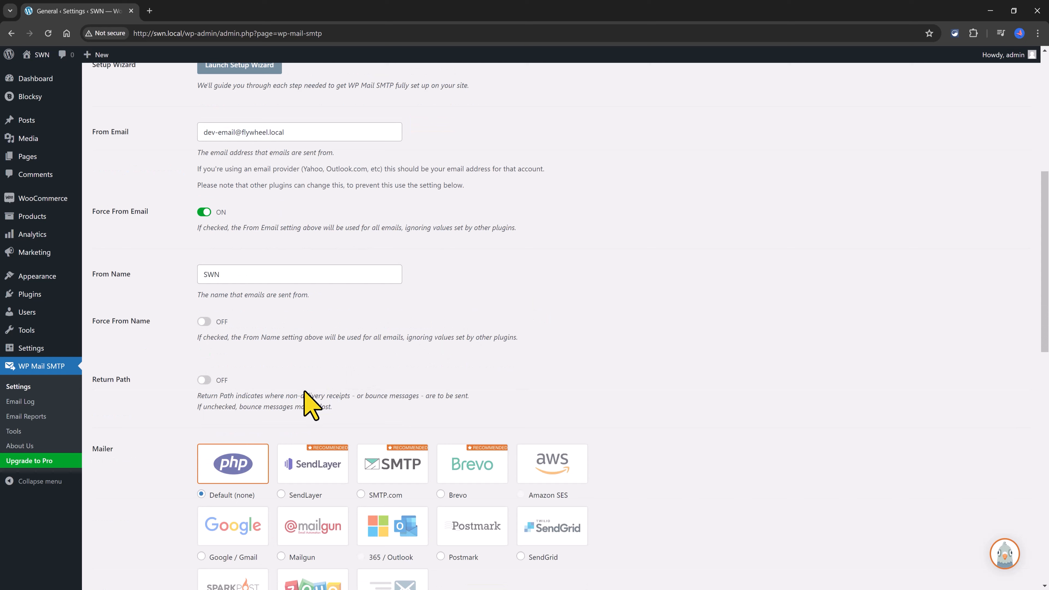
click(204, 379)
Step: Choose Google / Gmail as the mailer and look over its Client ID, Client Secret and Authorized redirect URI fields
scroll(618, 382, down, 2)
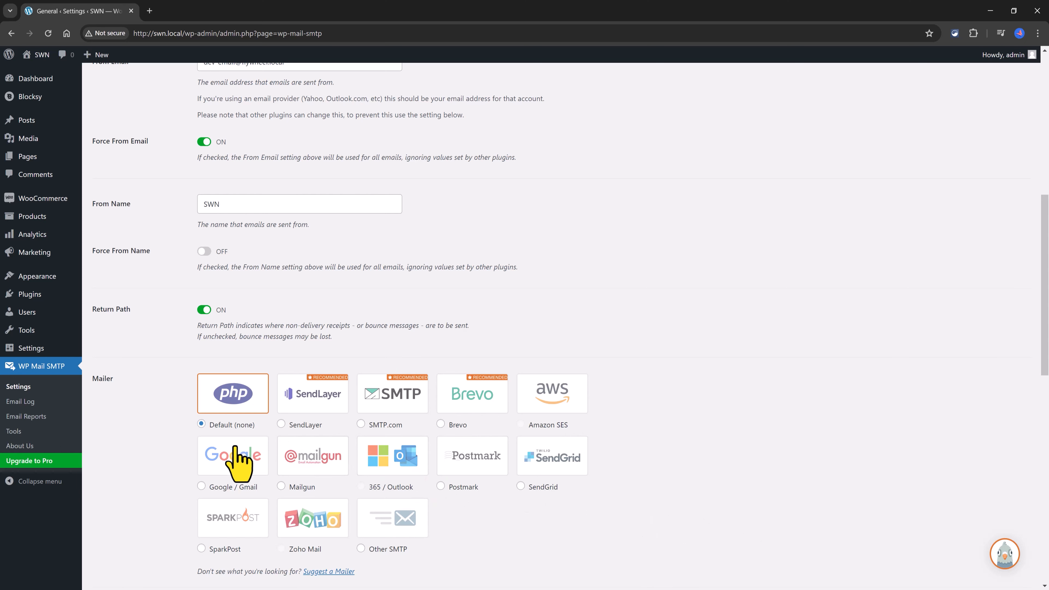
click(208, 488)
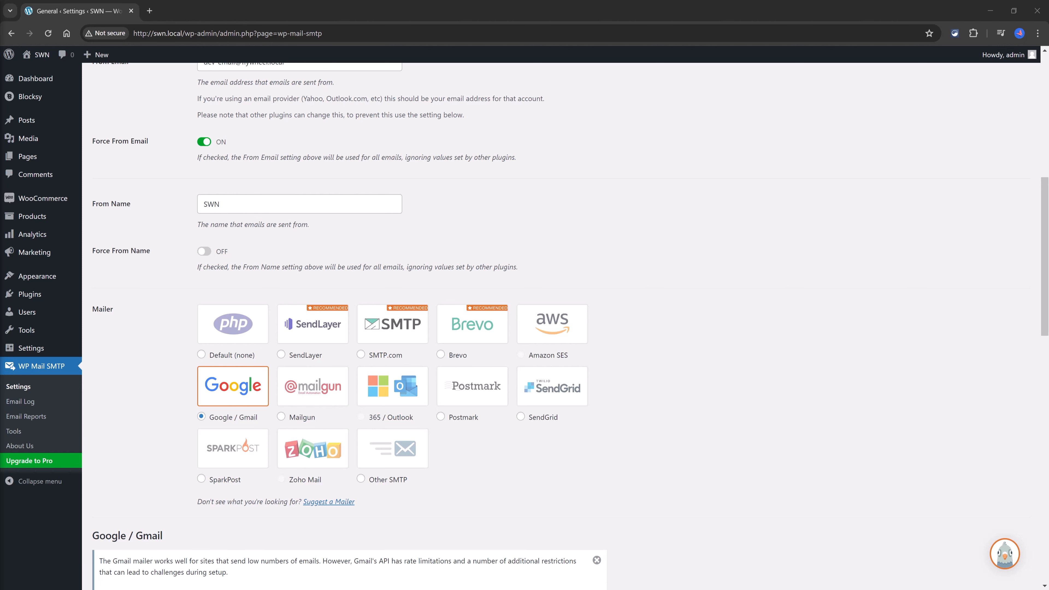
scroll(156, 451, down, 10)
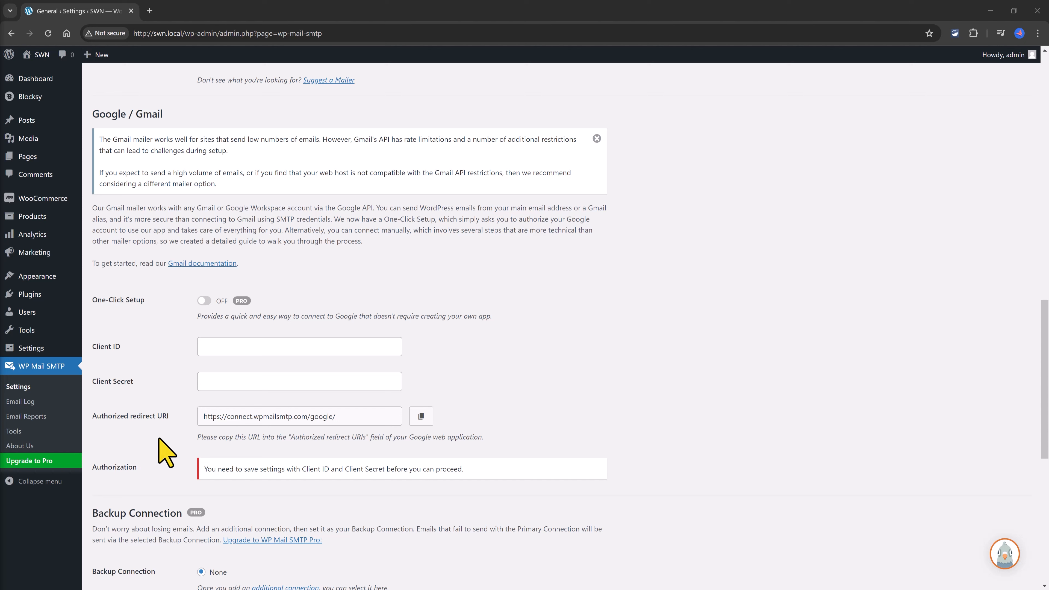
click(213, 346)
click(213, 380)
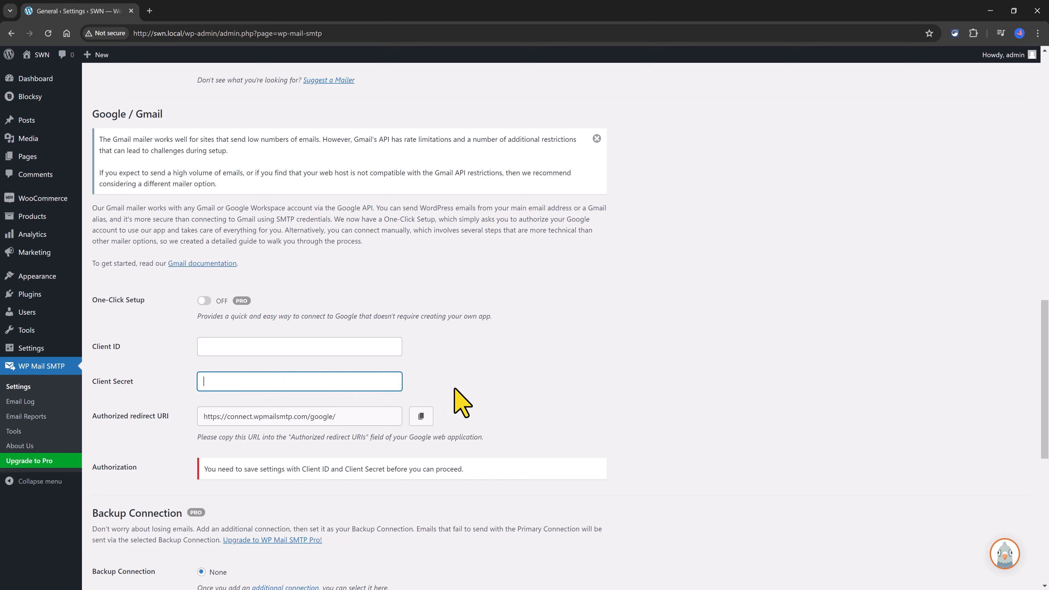
scroll(480, 398, down, 3)
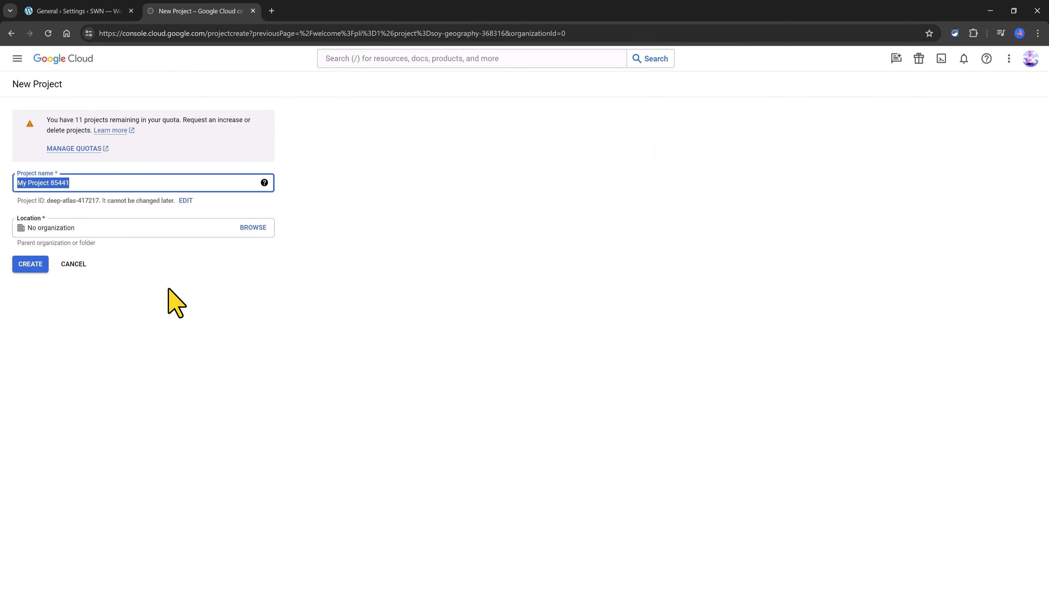
Step: In Google Cloud, create a new project with the suggested name and look through the guide on authenticating by using API keys
click(29, 263)
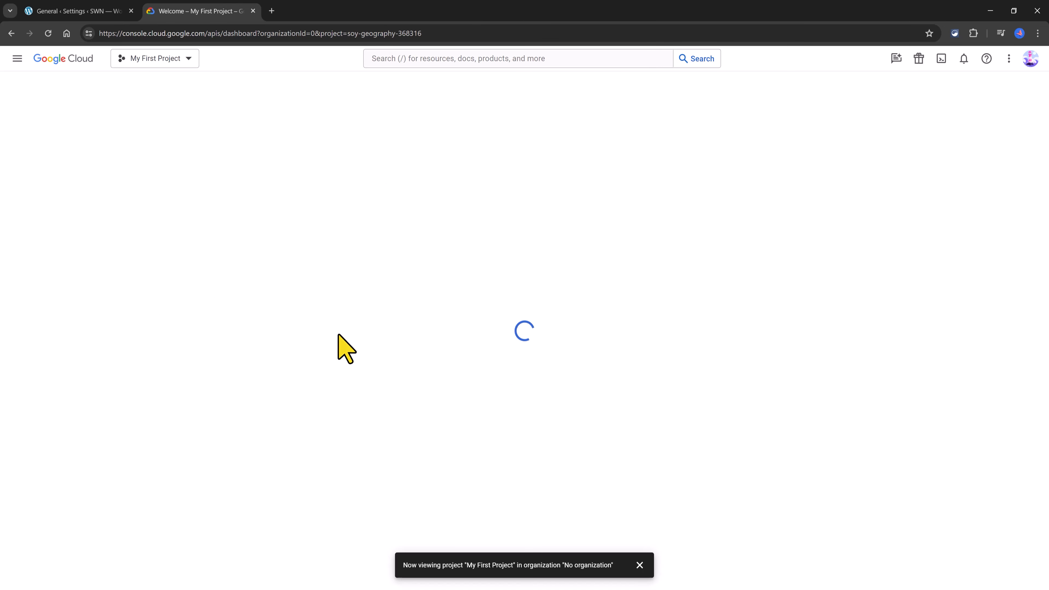
click(454, 57)
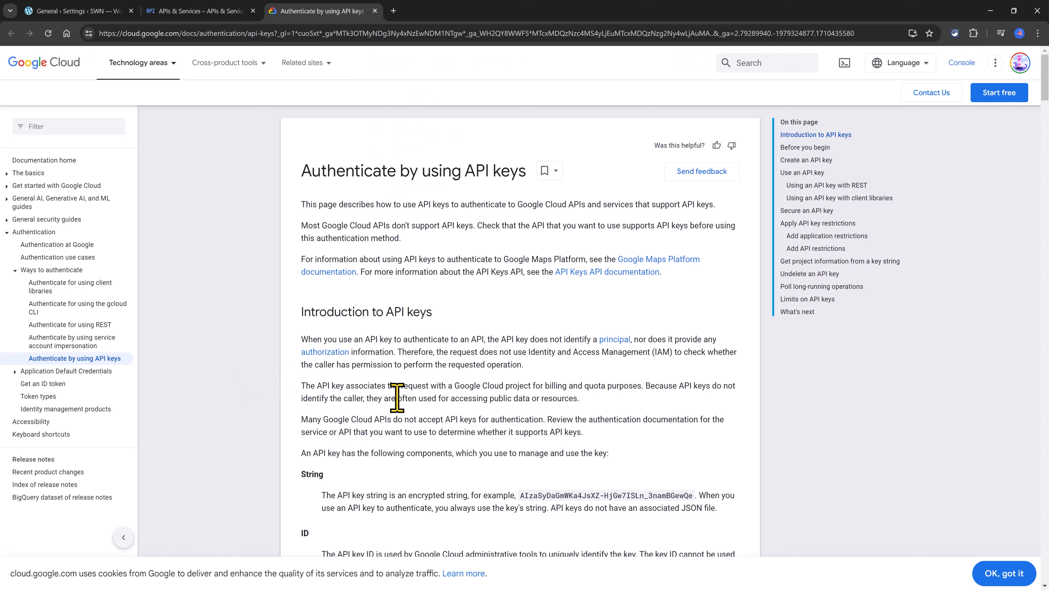
scroll(399, 390, down, 10)
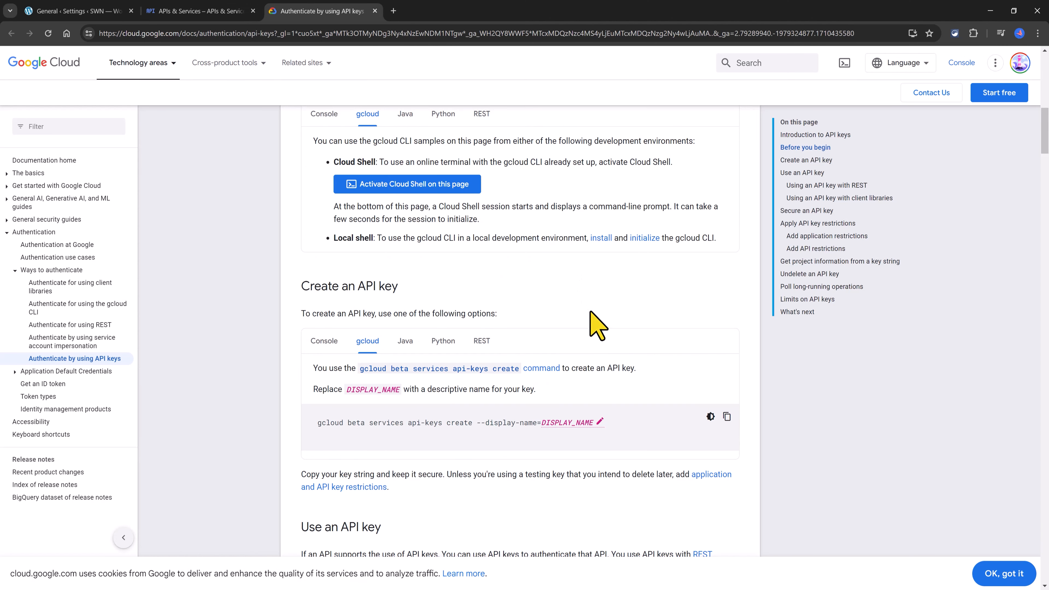
scroll(595, 330, down, 10)
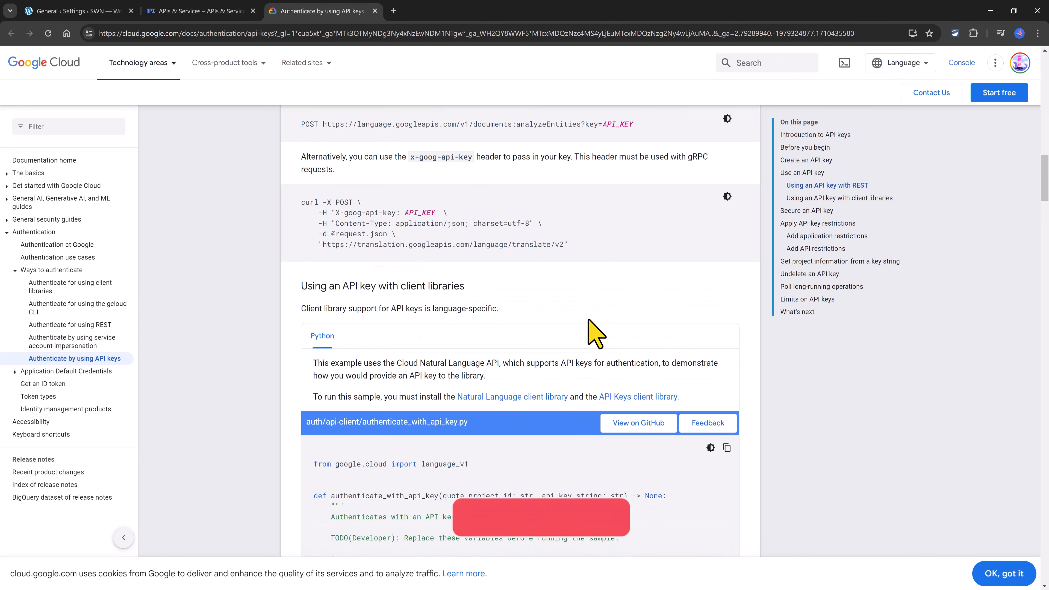